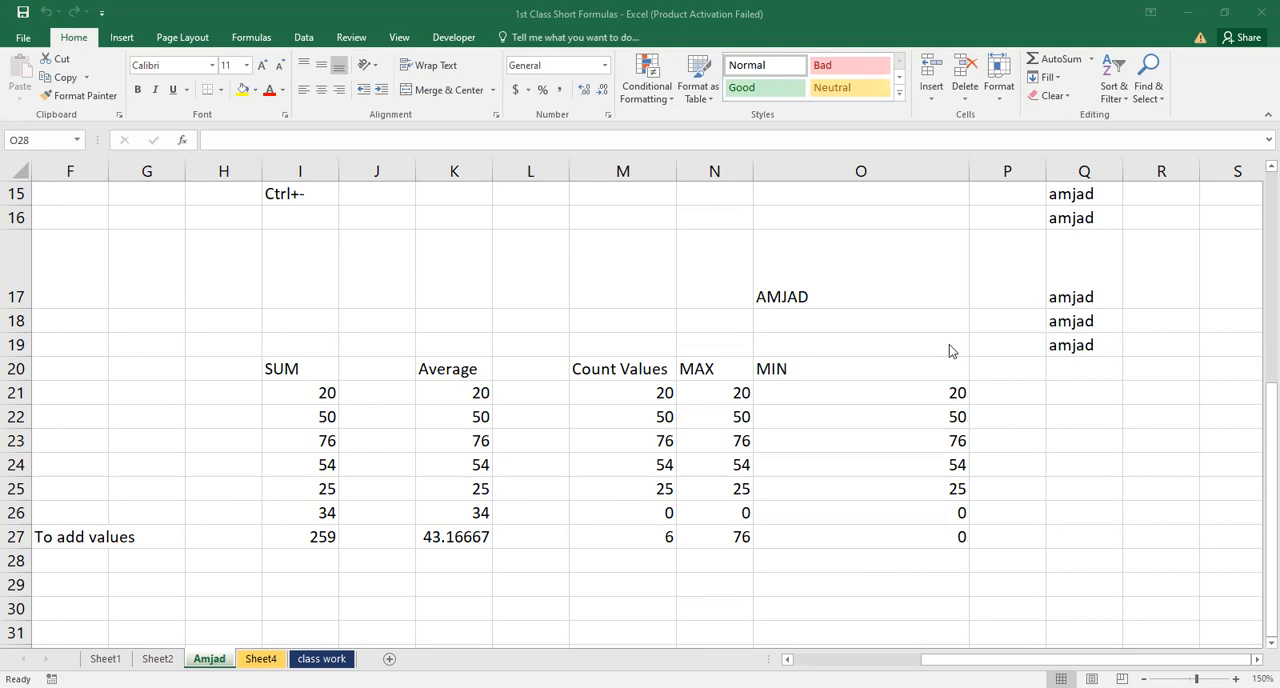
Open the full function list from AutoSum's More Functions option for cell E32, and dismiss it without choosing one
left_click(950, 345)
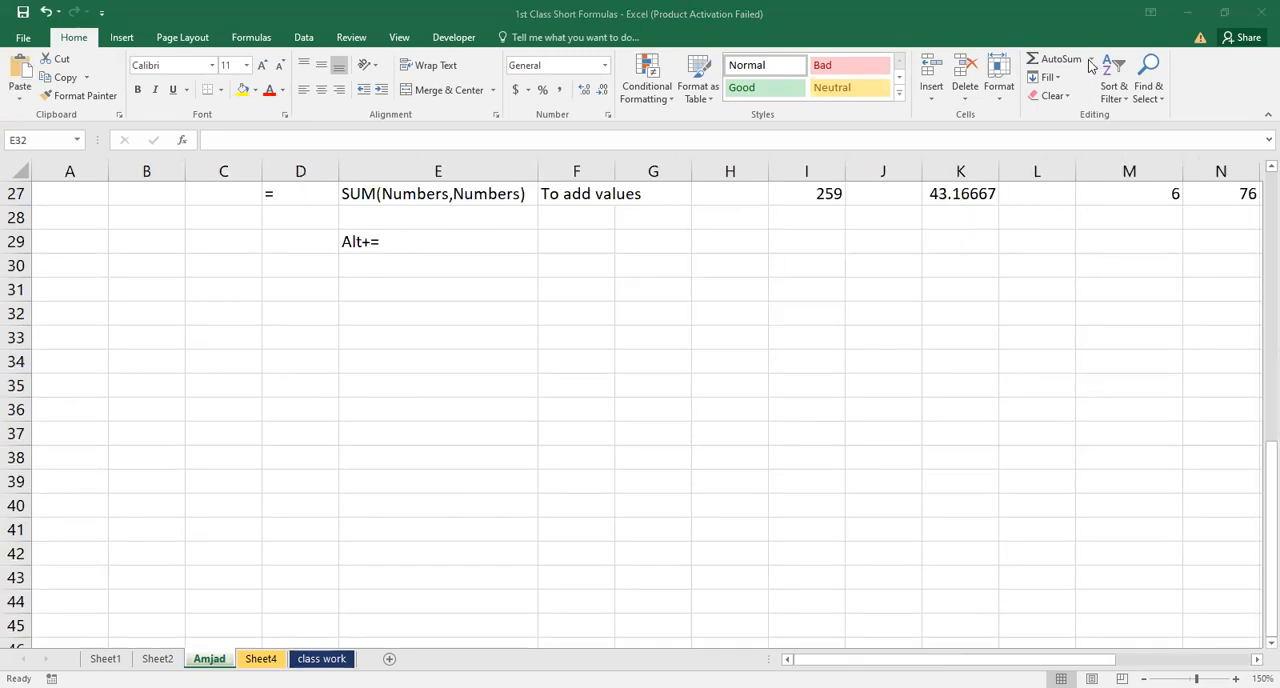
left_click(1092, 63)
left_click(1091, 59)
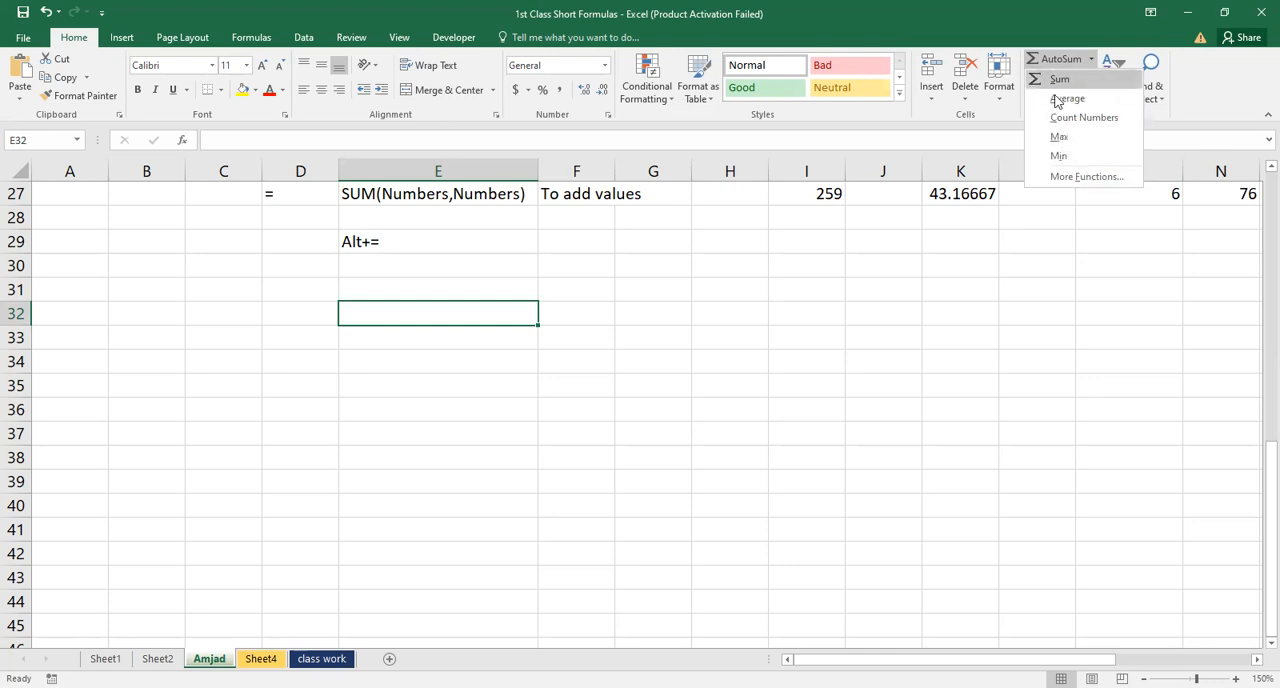
left_click(1067, 177)
left_click_drag(658, 234, 883, 168)
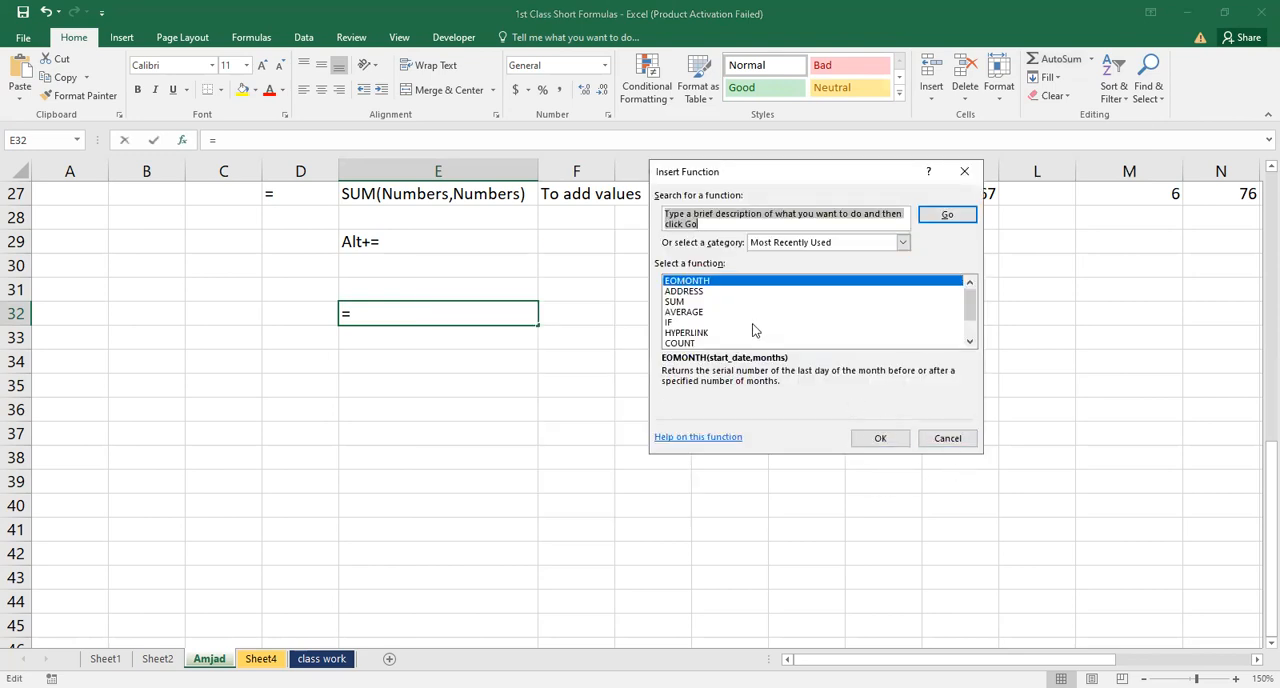
left_click(945, 443)
left_click(945, 443)
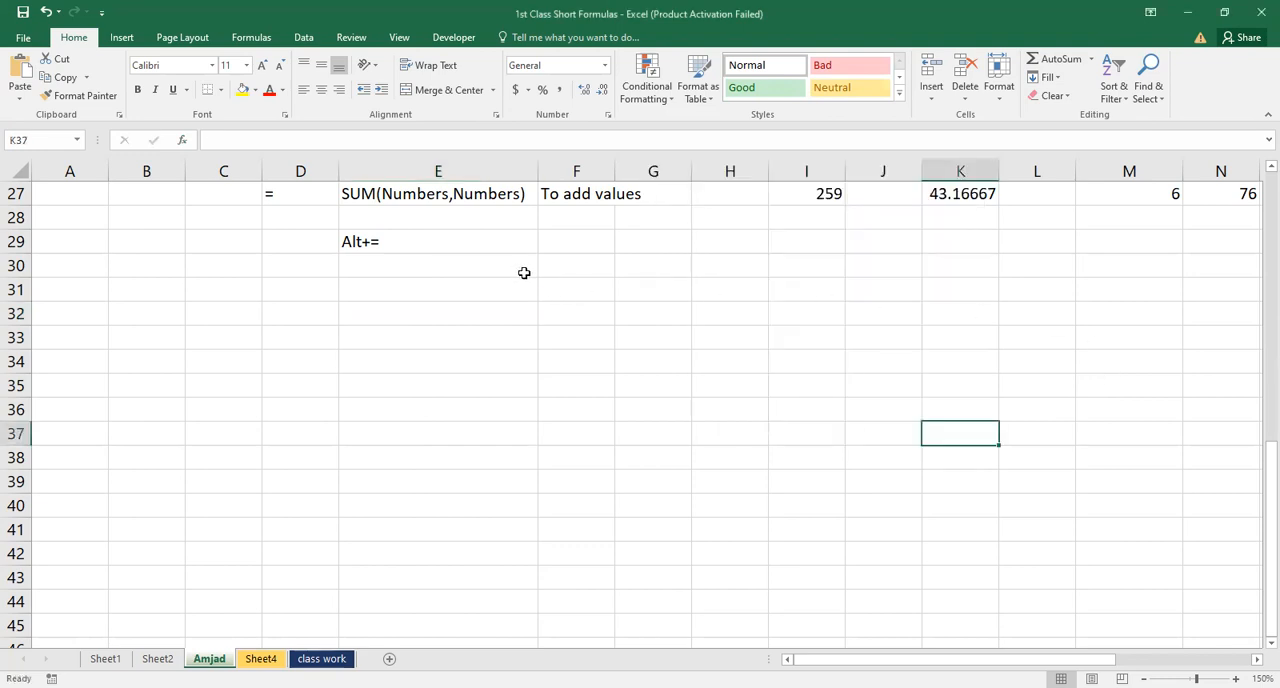
Enter the sample first name in lowercase in cell E31 and reselect that cell
left_click(482, 286)
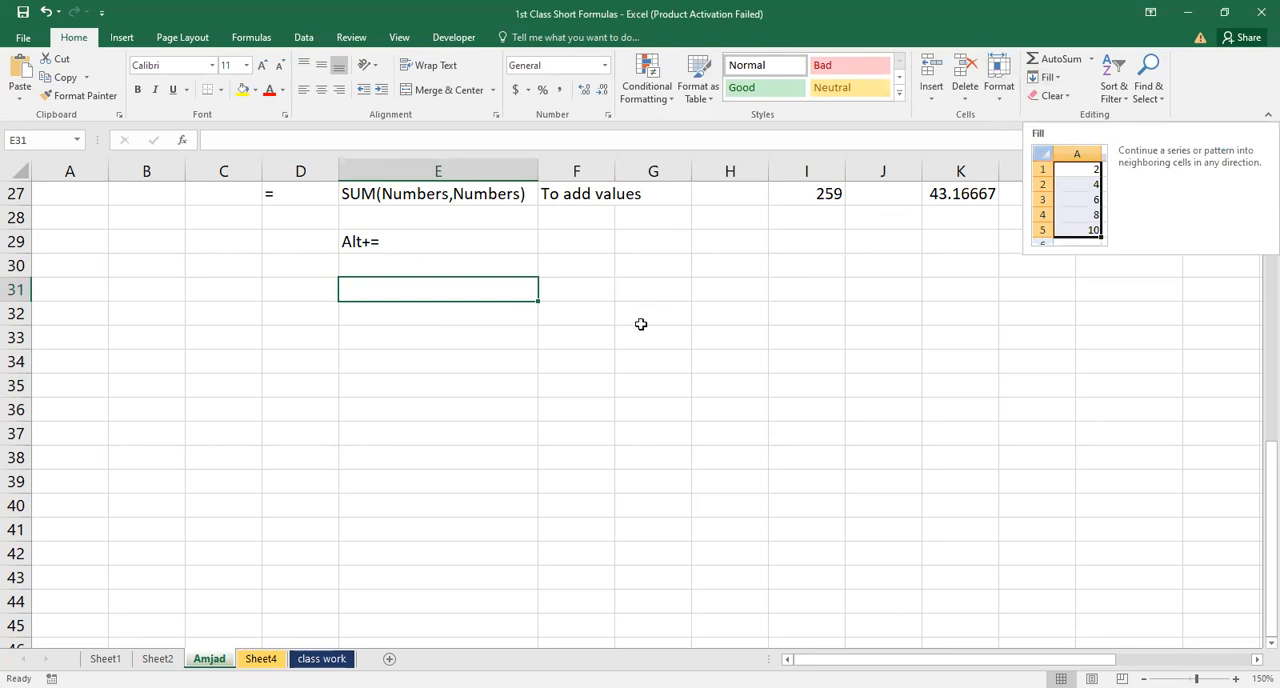
type("amjad")
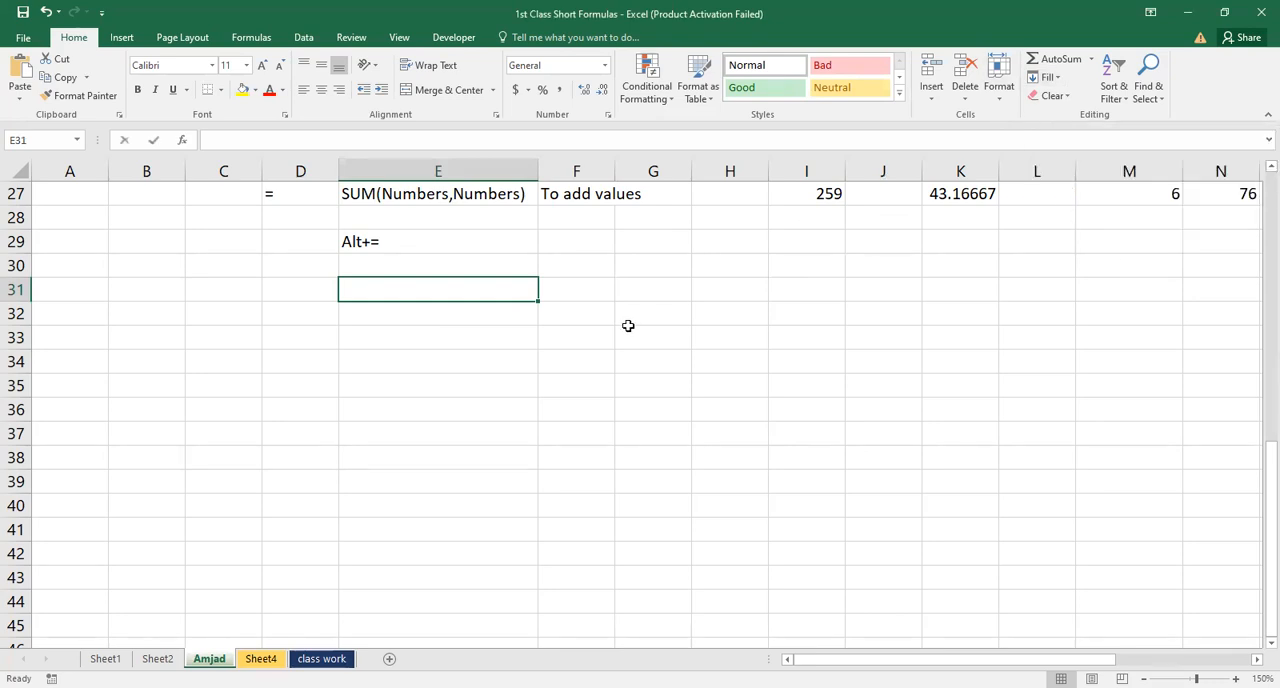
key("Return")
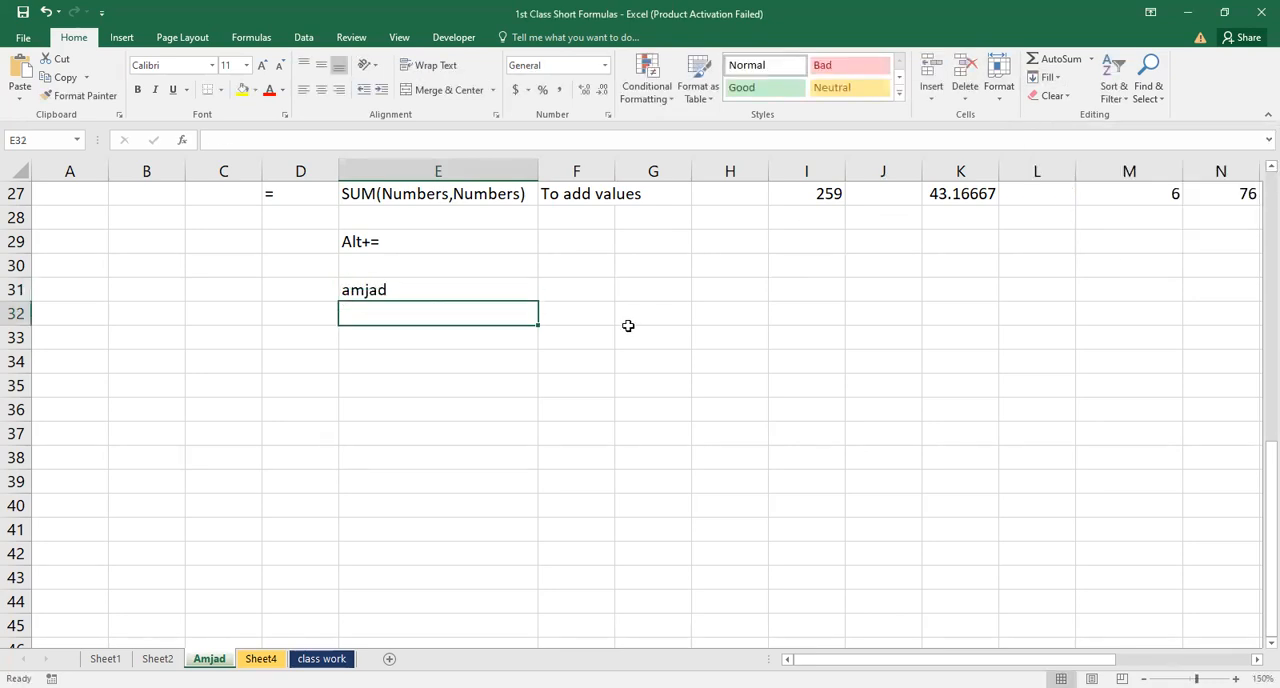
key("Up")
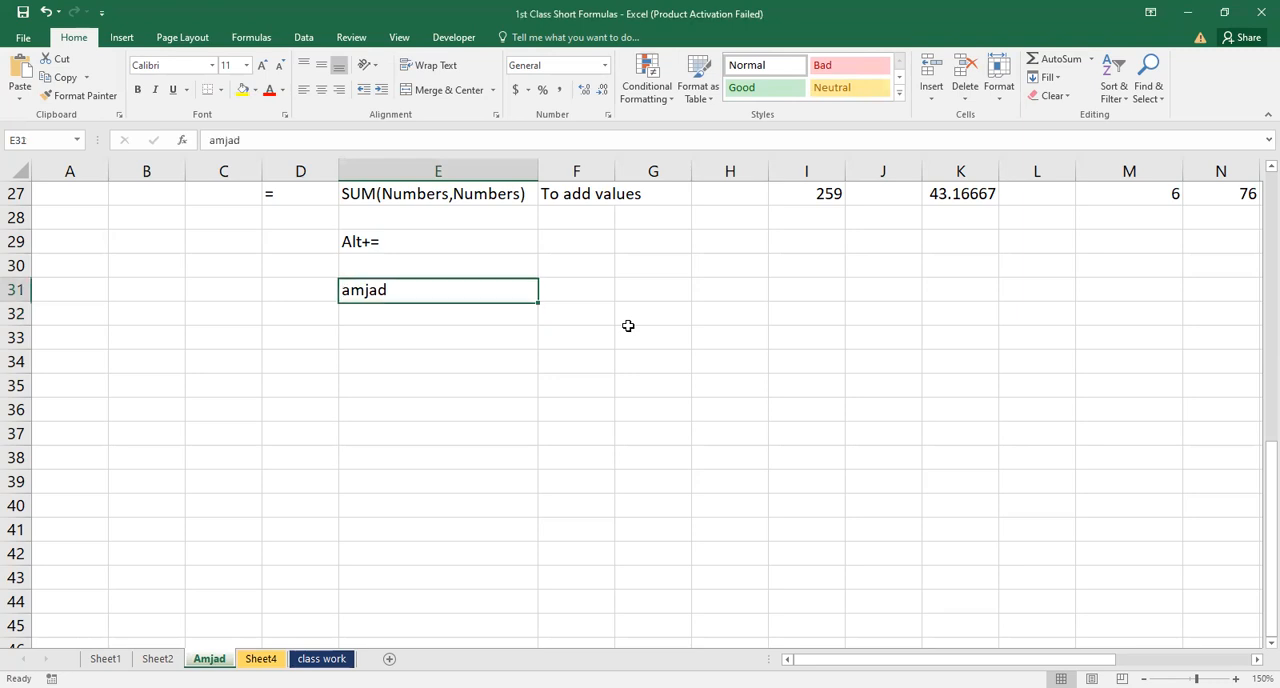
key("Right")
key("Right")
key("Right")
key("Right")
key("Right")
key("Right")
key("Right")
key("Right")
key("Right")
key("Right")
key("Right")
key("Right")
key("Right")
key("Right")
key("Right")
key("Right")
key("Right")
key("Right")
key("Right")
key("Right")
key("Right")
key("Right")
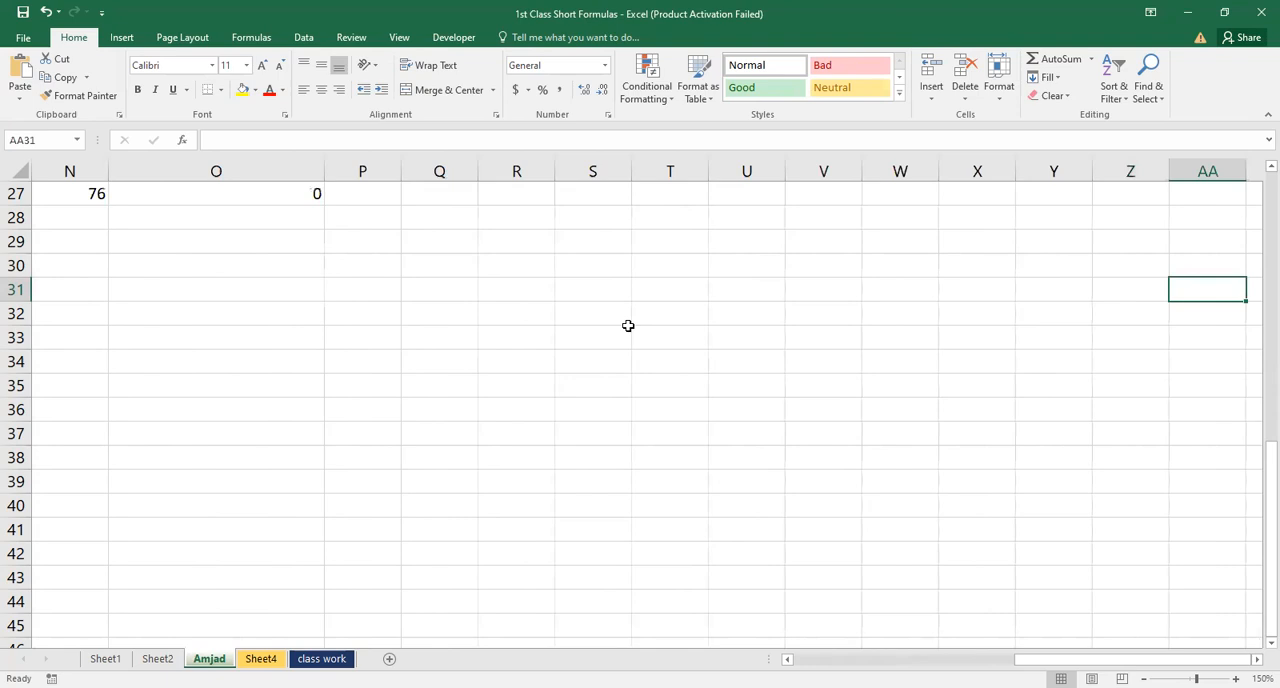
key("Right")
key("Left")
key("Left")
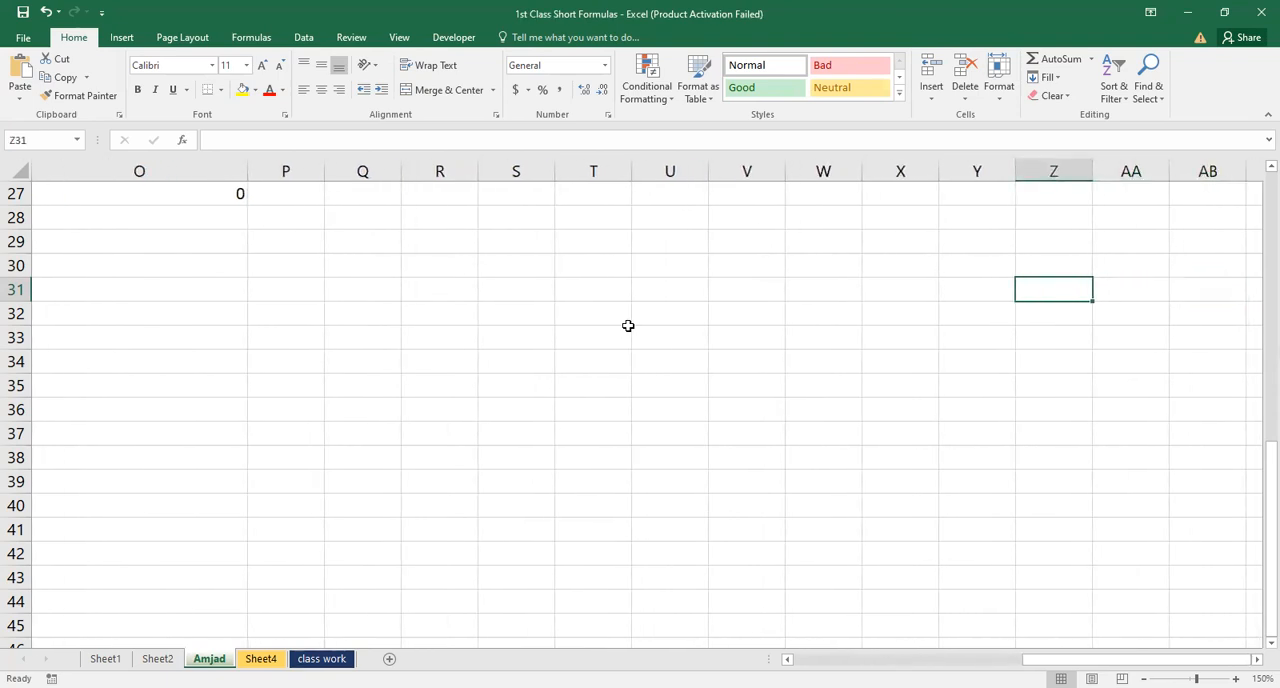
key("ctrl+Left")
key("ctrl+Left")
key("Right")
key("Right")
key("Right")
key("Right")
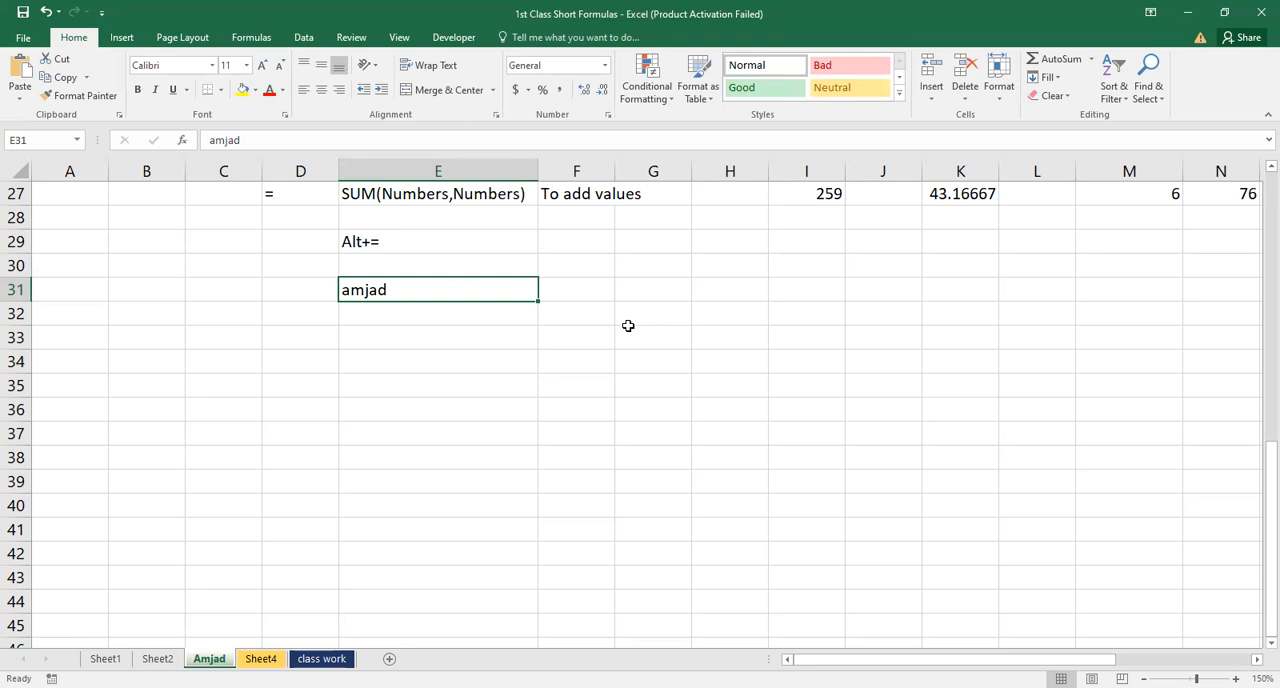
Copy the name in E31 and paste it across row 31 from column E through column Z
key("ctrl+c")
key("shift+Right")
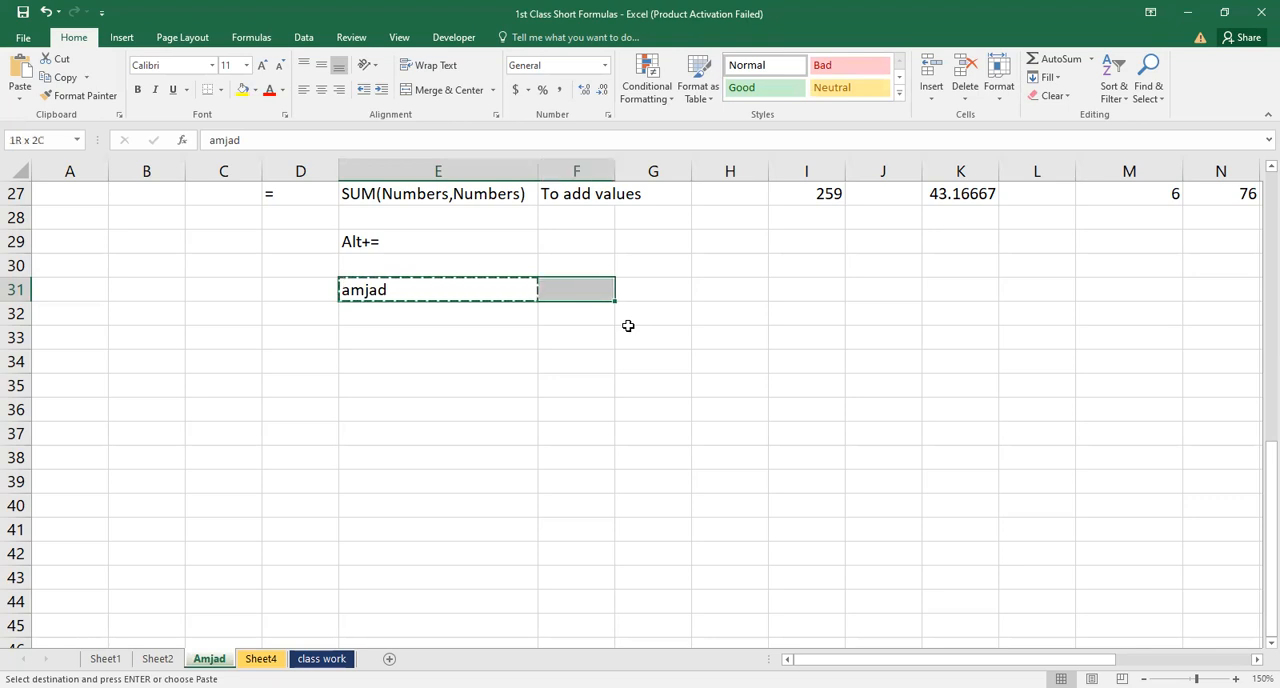
key("shift+Right")
key("shift+Right")
key("shift+Right")
key("shift+Right")
key("shift+Right")
key("shift+Right")
key("shift+Right")
key("shift+Right")
key("shift+Right")
key("shift+Right")
key("shift+Right")
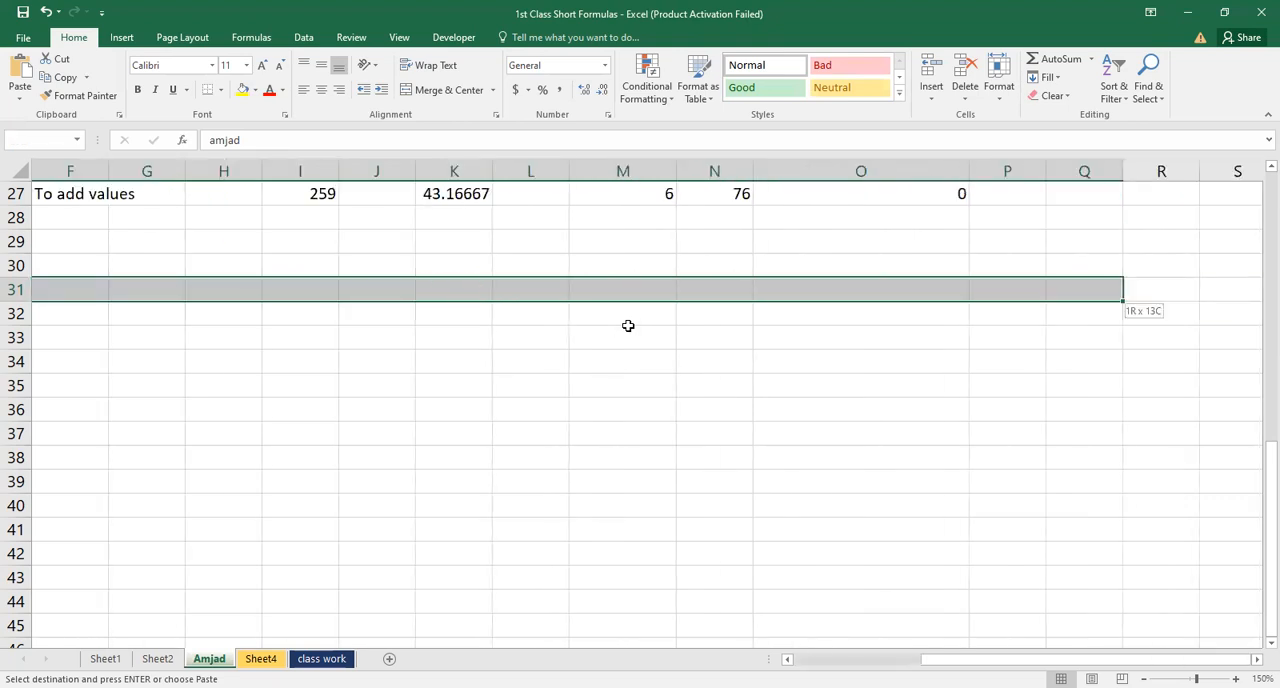
key("shift+Right")
key("shift+Right")
key("shift+Right")
key("shift+Right")
key("shift+Right")
key("shift+Right")
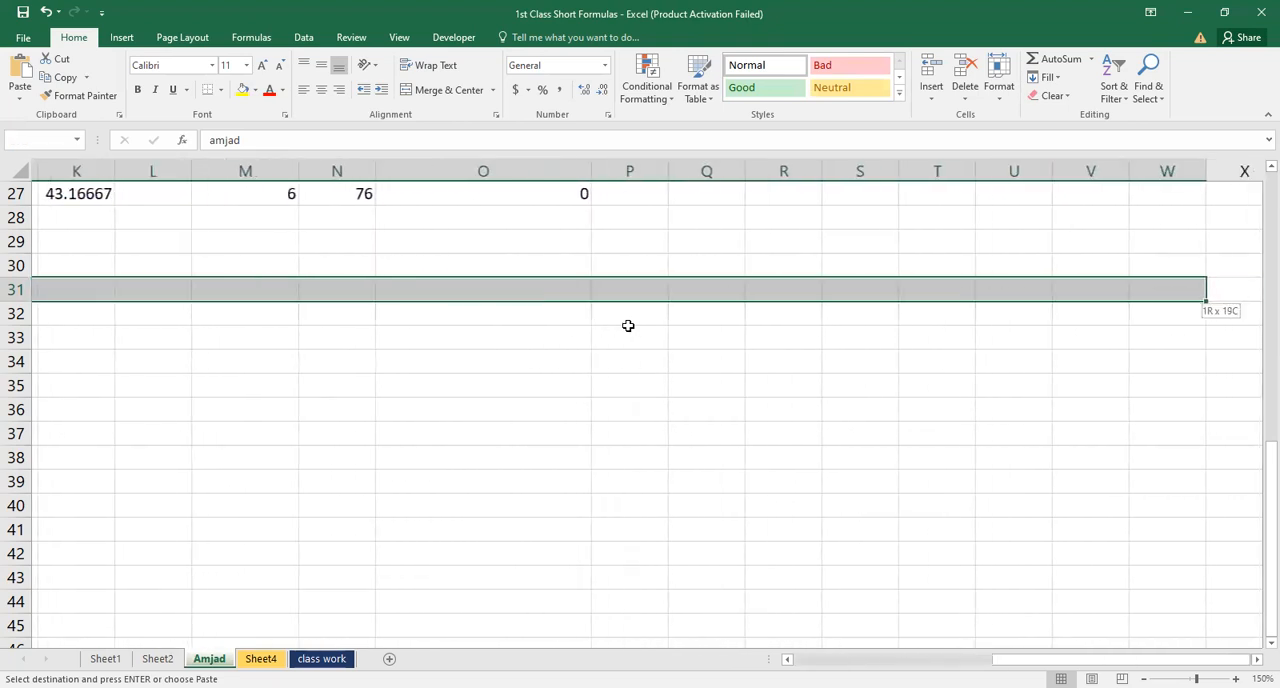
key("shift+Right")
key("shift+Right")
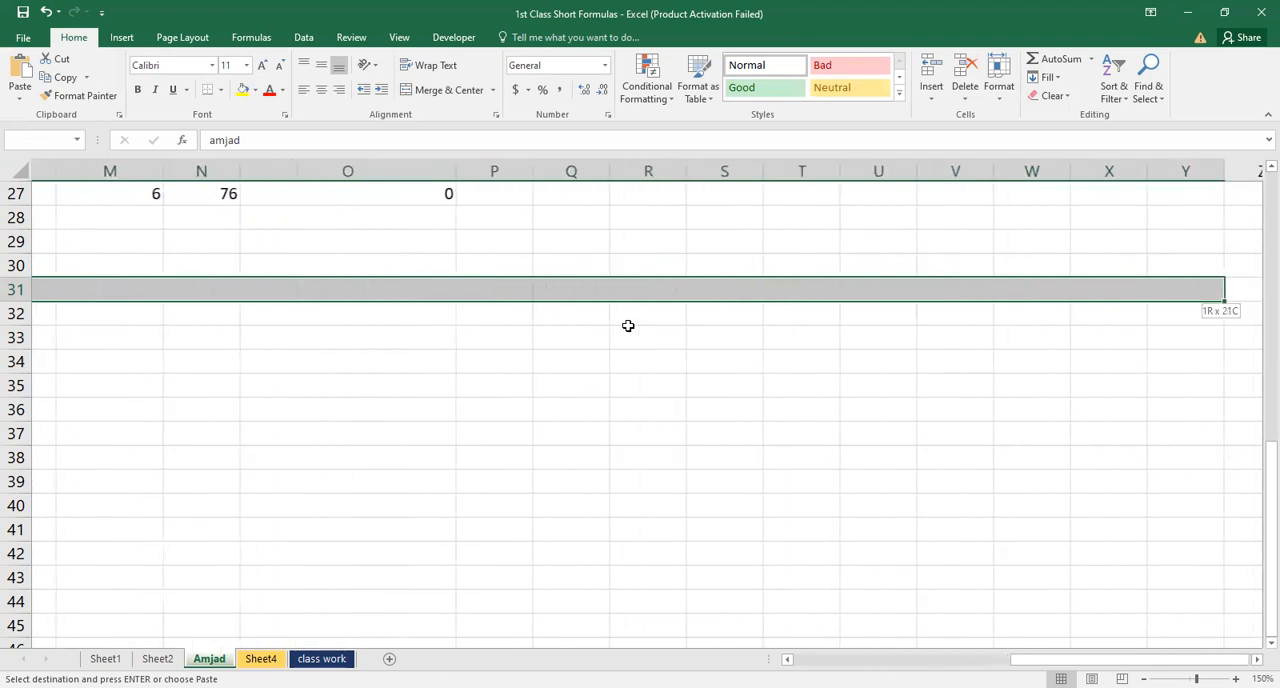
key("shift+Right")
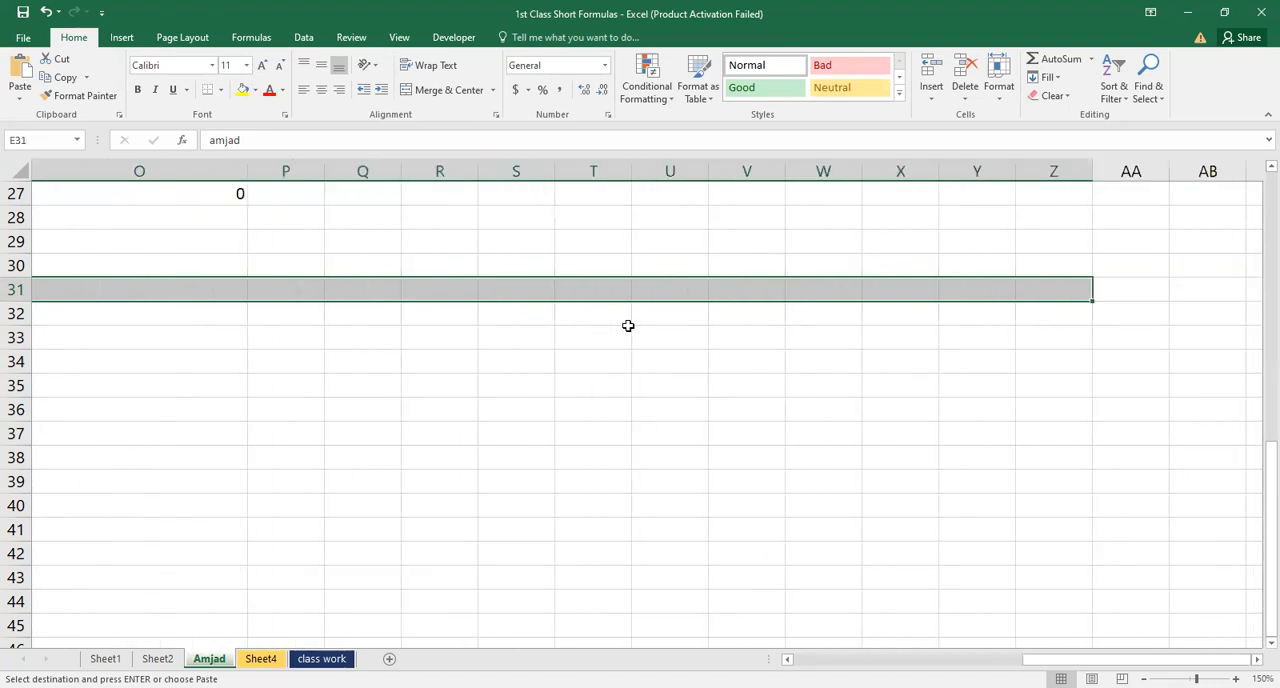
key("ctrl+v")
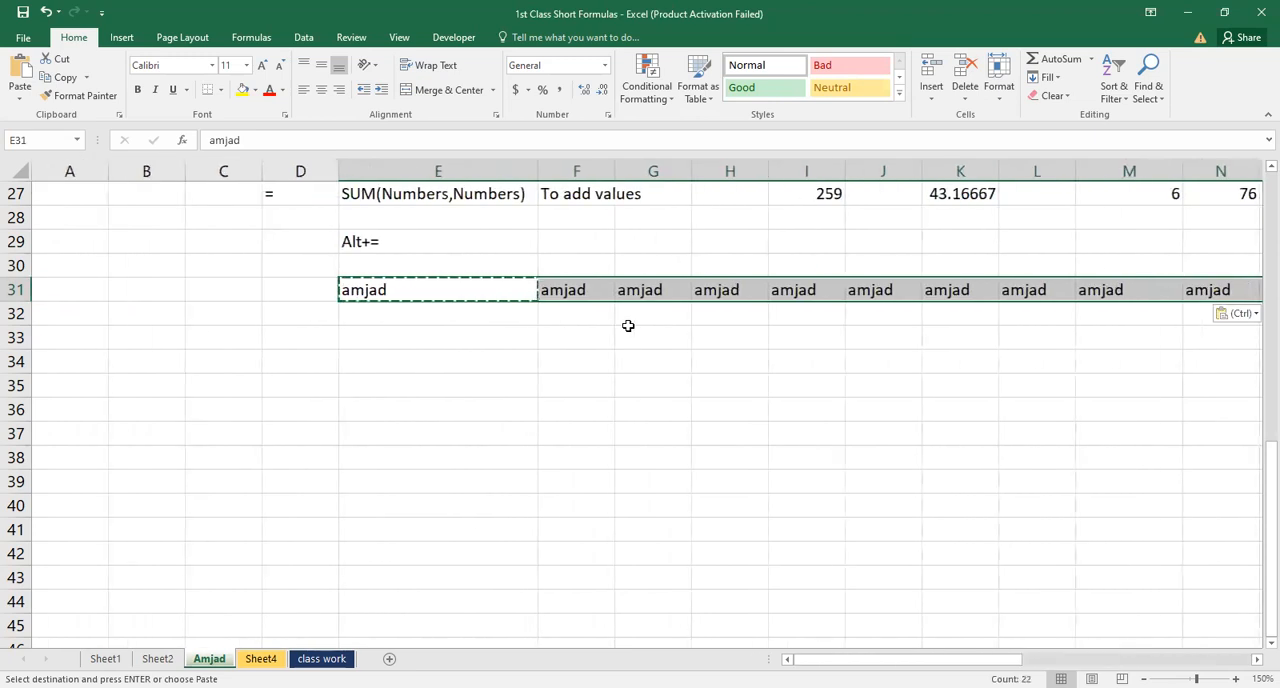
Check the pasted names along row 31 and come back to cell E31
key("Right")
key("Right")
key("Right")
key("Right")
key("Right")
key("Right")
key("Right")
key("Right")
key("Right")
key("Right")
key("Right")
key("Right")
key("Right")
key("Right")
key("Right")
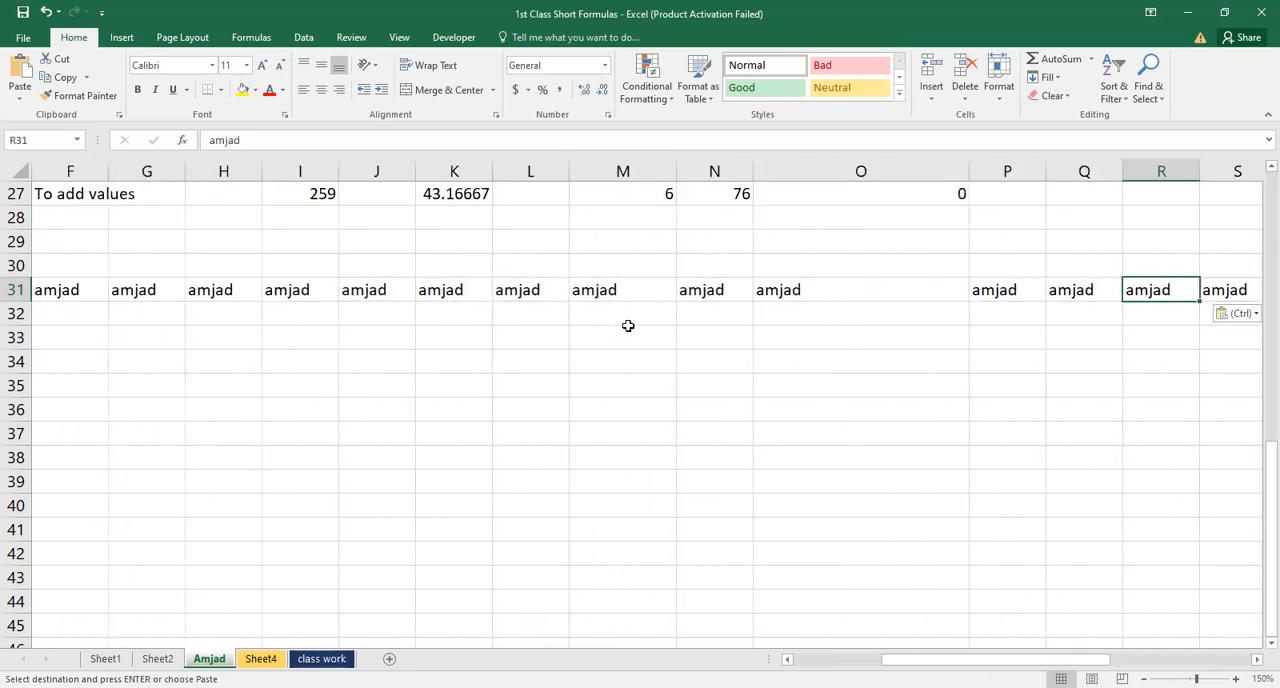
key("Right")
key("Left")
key("Left")
key("Left")
key("Left")
key("Left")
key("Left")
key("Left")
key("Left")
key("Left")
key("Left")
key("Left")
key("Left")
key("Left")
key("Left")
key("Left")
key("Left")
key("Left")
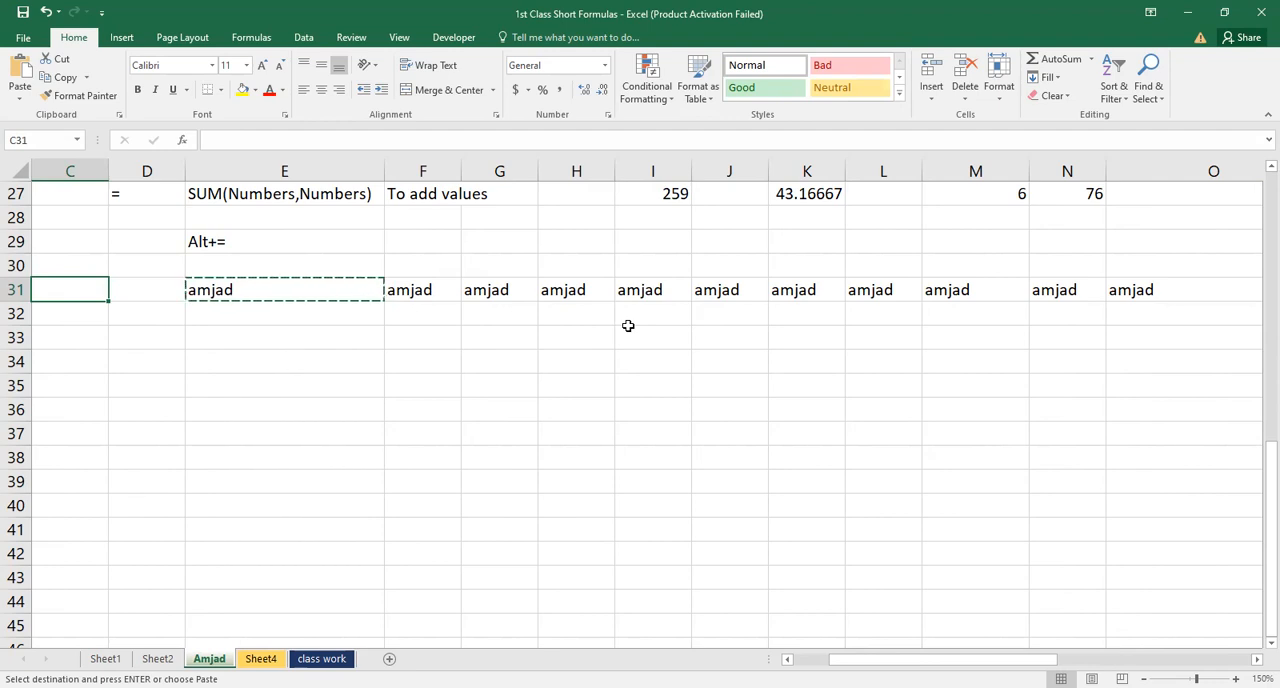
key("Right")
key("Right")
key("Right")
key("Left")
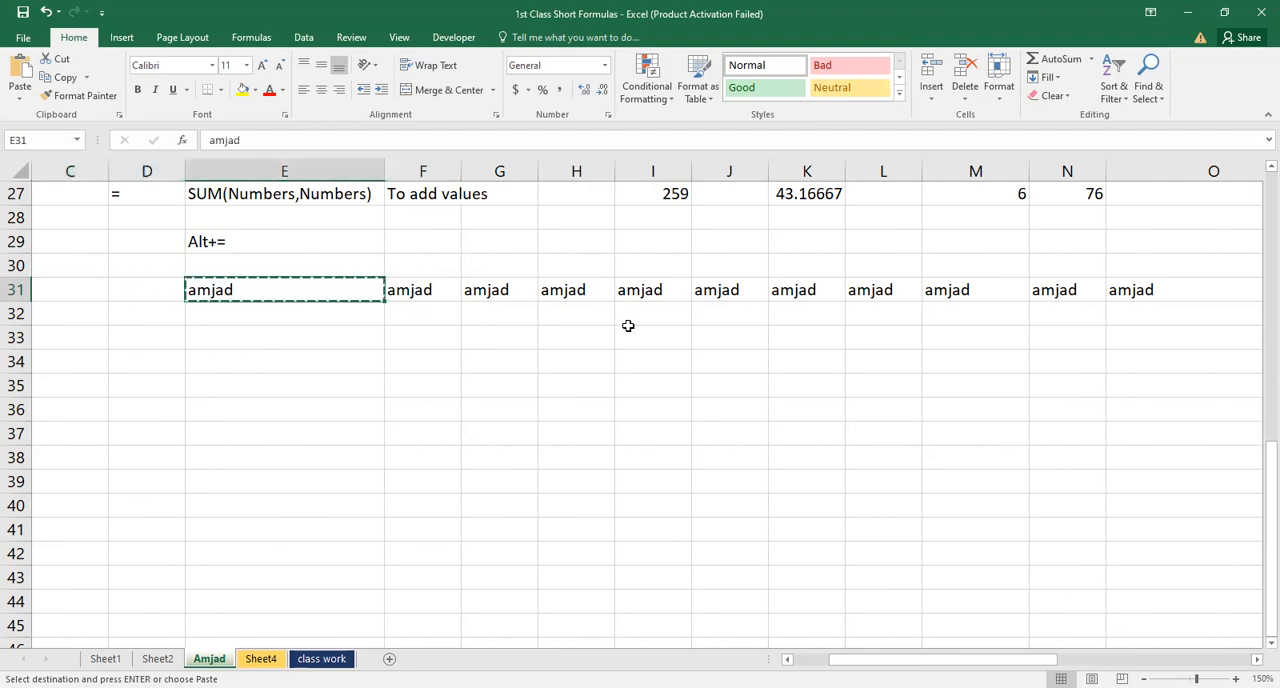
Undo the paste across row 31 and return to cell E31
key("ctrl+z")
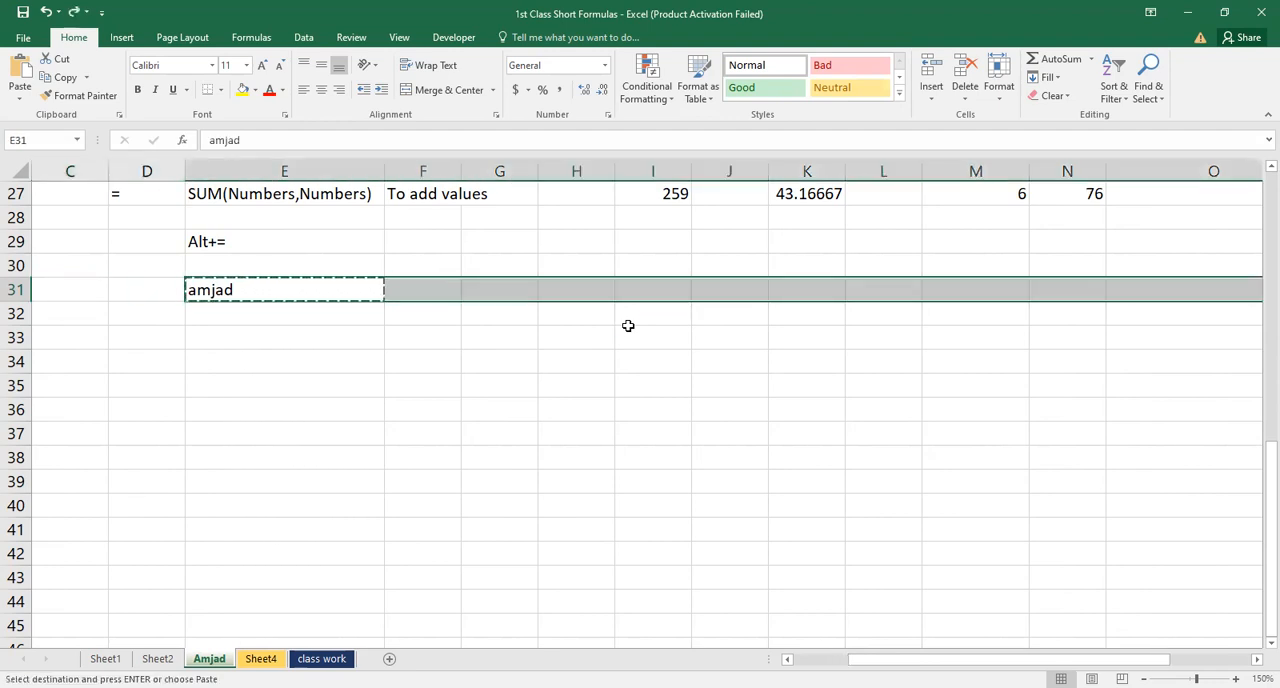
key("Right")
key("Right")
key("Right")
key("Right")
key("Right")
key("Right")
key("Right")
key("Right")
key("Right")
key("Right")
key("Right")
key("Right")
key("Right")
key("Right")
key("Right")
key("Right")
key("Right")
key("Right")
key("Left")
key("Left")
key("Right")
key("Right")
key("Right")
key("Right")
key("Right")
key("ctrl+Left")
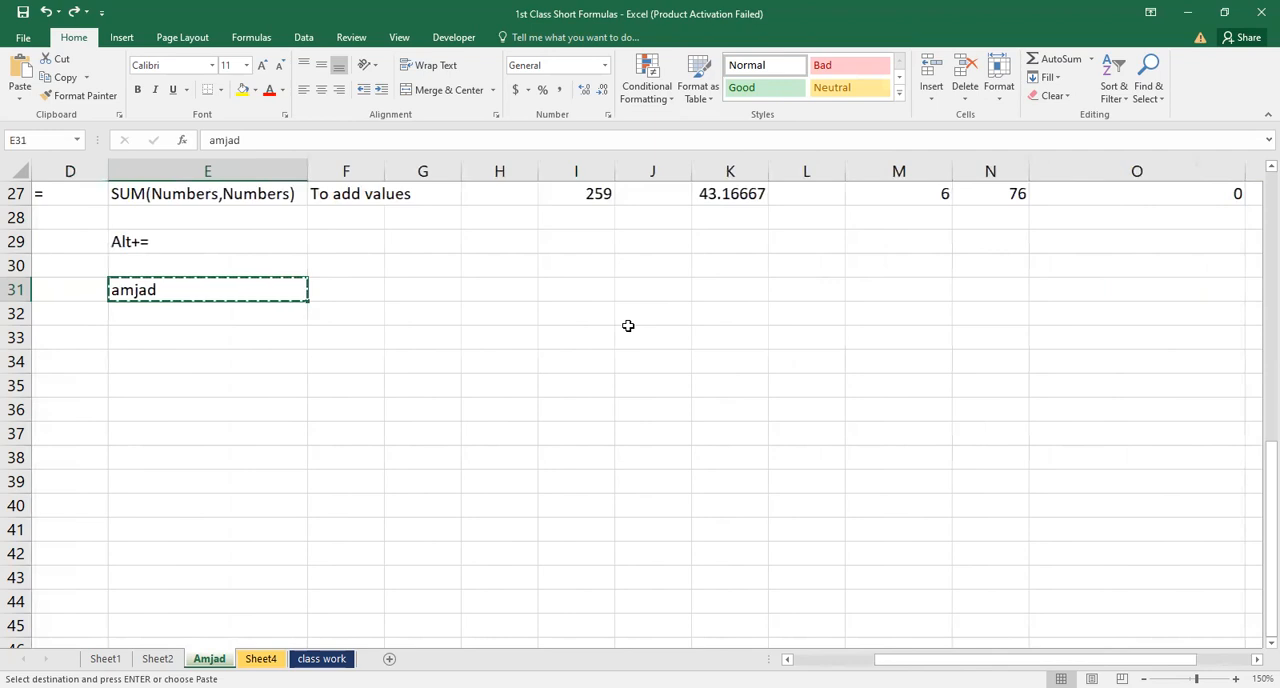
Select E31:Z31 and paste the still-copied name into the whole range again
key("shift+Right")
key("shift+Right")
key("shift+Right")
key("shift+Right")
key("shift+Right")
key("shift+Right")
key("shift+Right")
key("shift+Right")
key("shift+Right")
key("shift+Right")
key("shift+Right")
key("shift+Right")
key("shift+Right")
key("shift+Right")
key("shift+Right")
key("shift+Right")
key("shift+Right")
key("shift+Right")
key("shift+Right")
key("shift+Right")
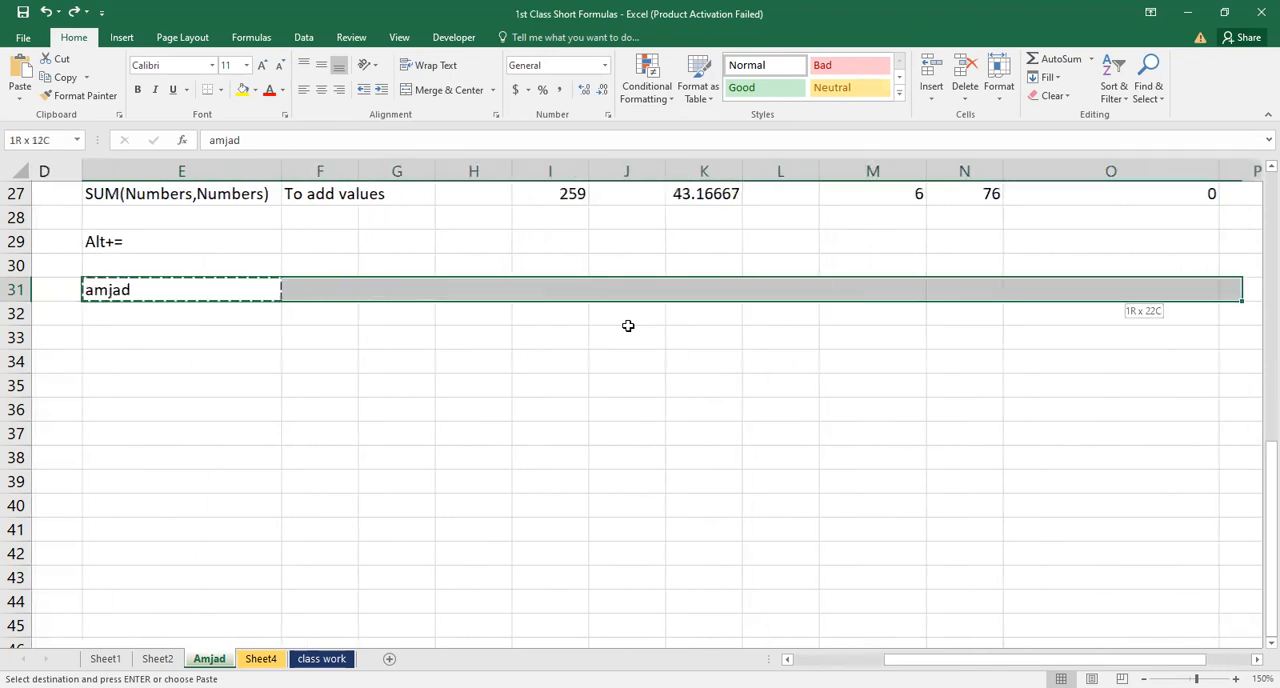
key("shift+Right")
key("shift+Right")
key("shift+Right")
key("shift+Right")
key("shift+Right")
key("shift+Right")
key("shift+Right")
key("shift+Right")
key("shift+Right")
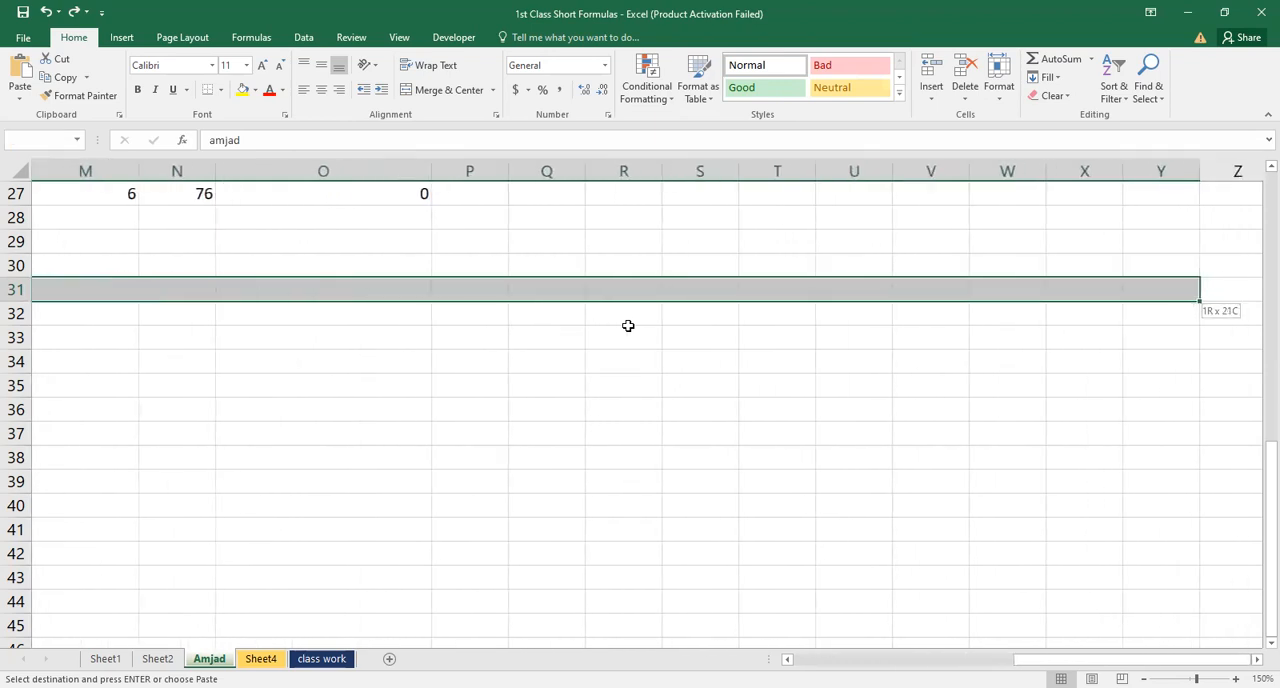
key("shift+Right")
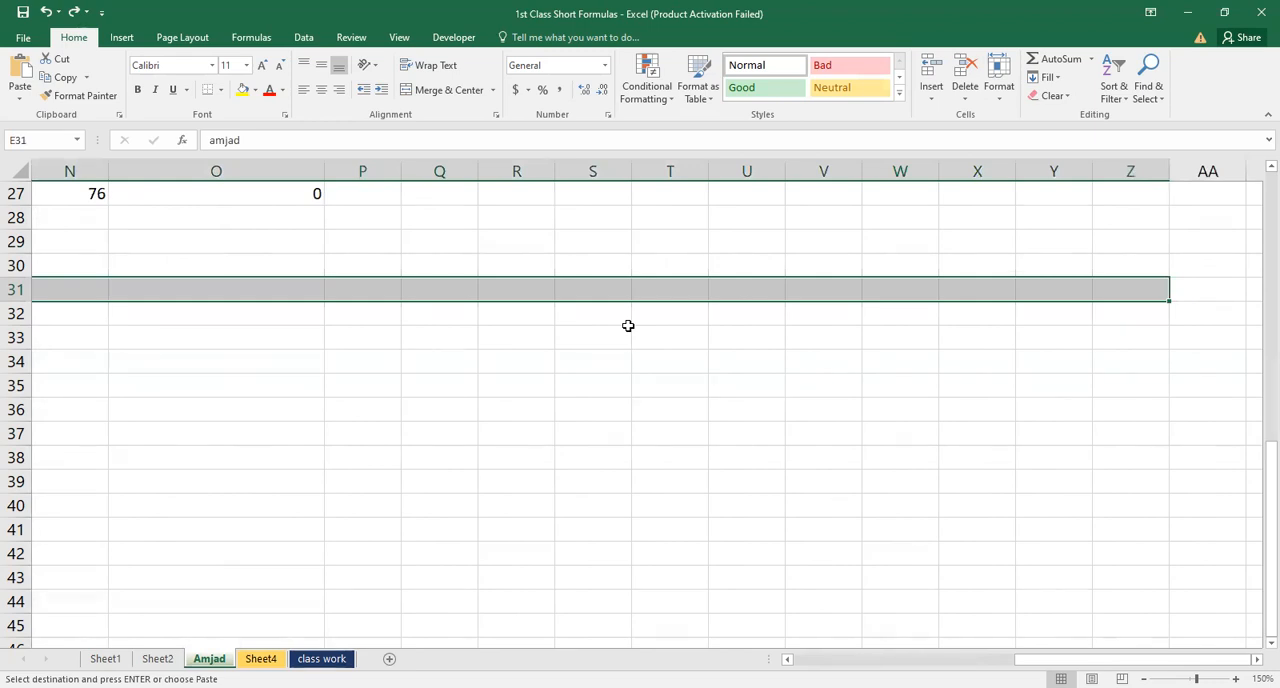
key("Return")
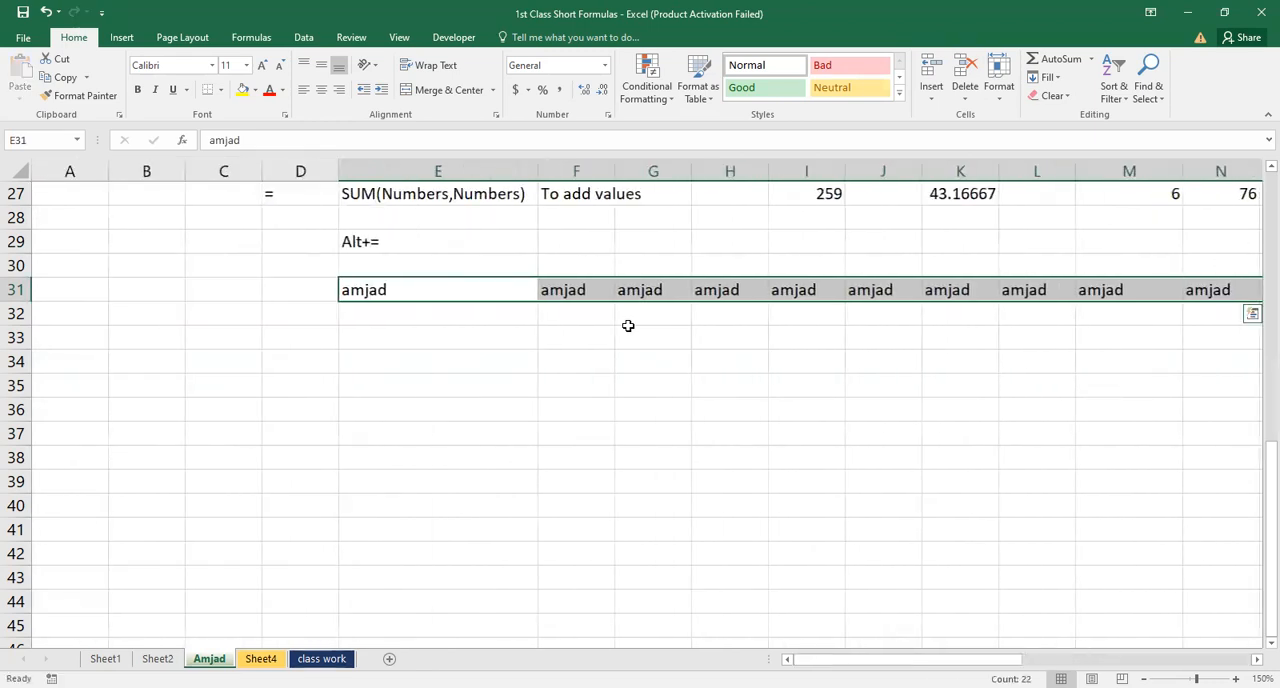
Clear the pasted names from F31:Z31 and reselect cell E31
key("Right")
key("Right")
key("Right")
key("Right")
key("Right")
key("Right")
key("Right")
key("Right")
key("Right")
key("Right")
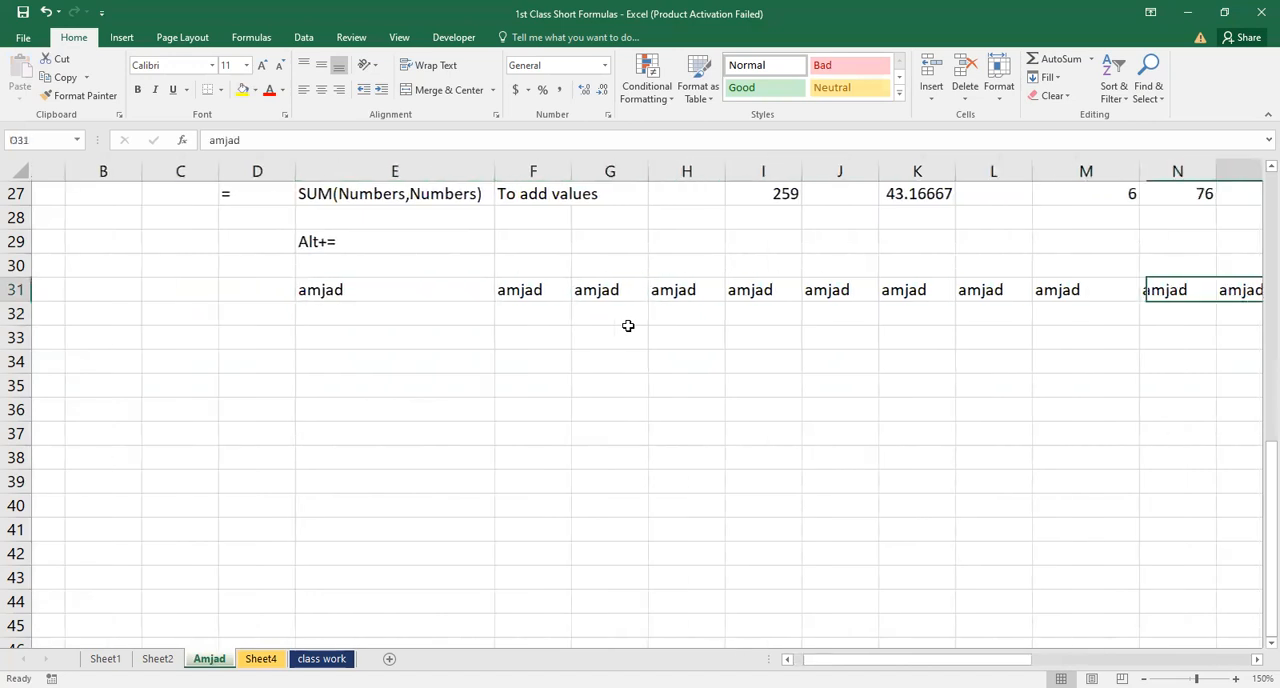
key("Right")
key("Right")
key("Right")
key("Right")
key("Right")
key("Right")
key("Right")
key("Right")
key("Right")
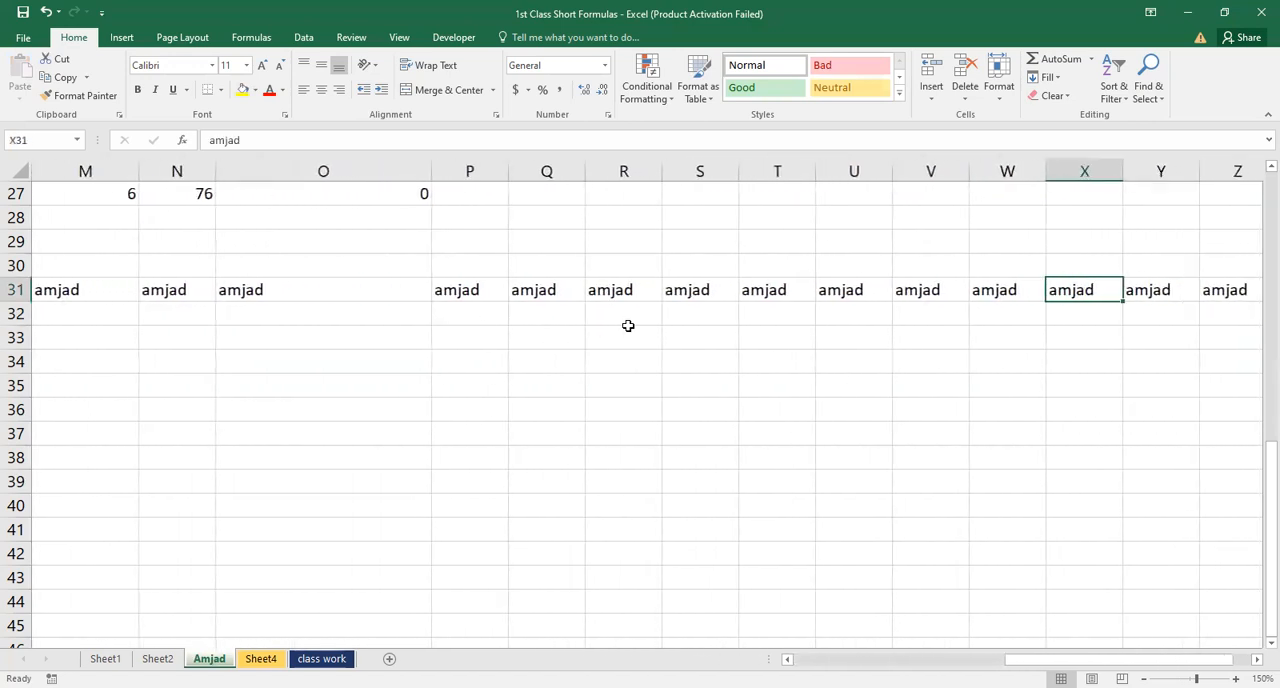
key("Left")
key("Left")
key("Left")
key("Left")
key("Left")
key("Left")
key("Left")
key("Left")
key("Left")
key("Left")
key("Left")
key("Left")
key("Left")
key("Left")
key("Left")
key("Left")
key("Left")
key("Left")
key("Left")
key("Left")
key("Right")
key("Right")
key("Right")
key("Right")
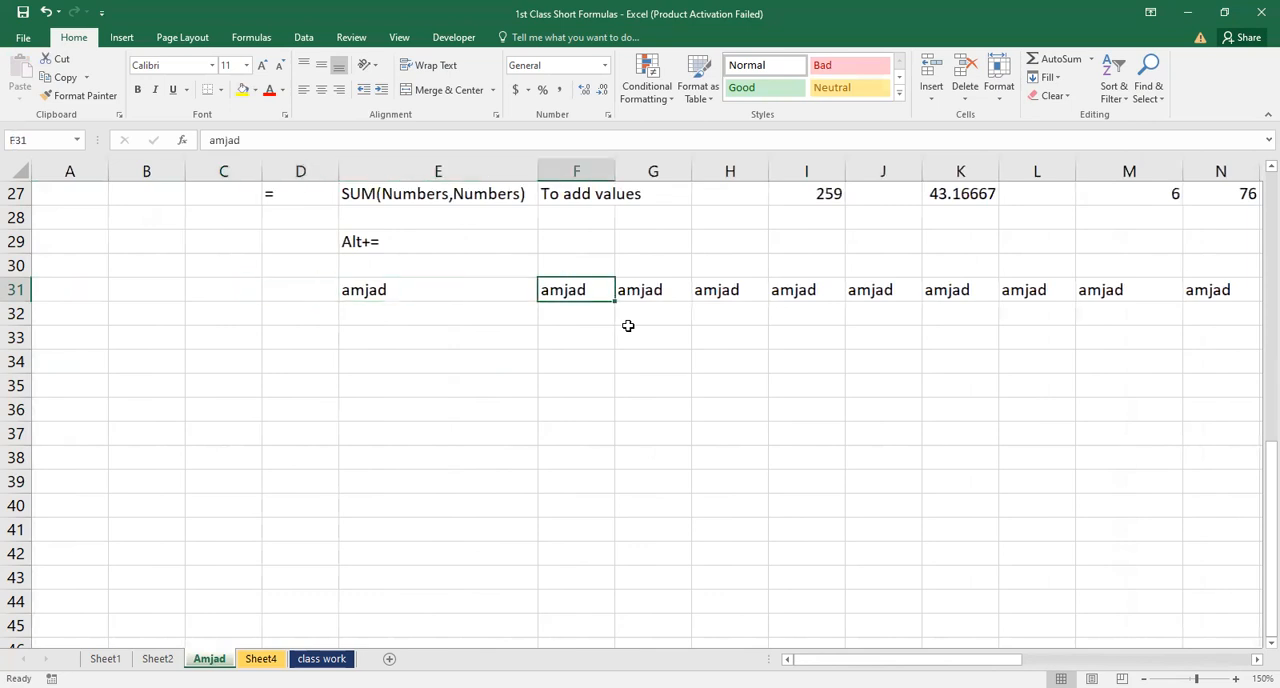
key("ctrl+shift+Right")
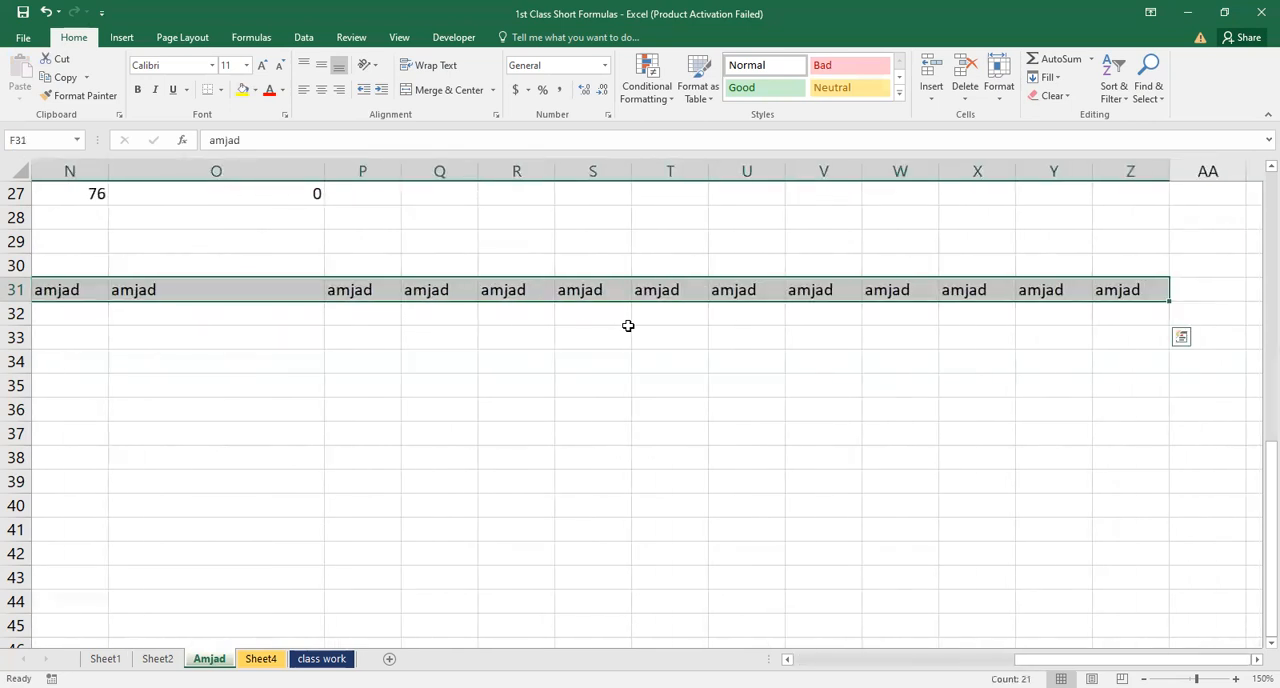
key("Left")
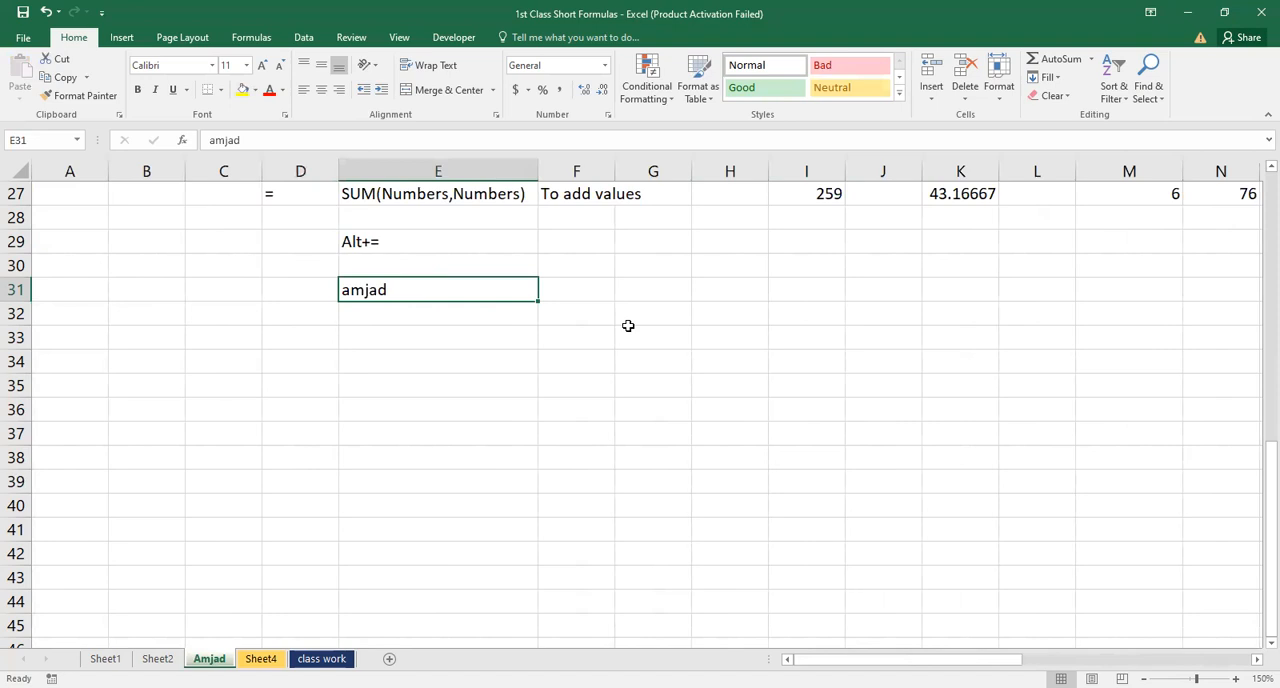
Fill the name in E31 to the right across E31:Z31 with the Fill Right command
key("shift+Right")
key("shift+Right")
key("shift+Right")
key("shift+Right")
key("shift+Right")
key("shift+Right")
key("shift+Right")
key("shift+Right")
key("shift+Right")
key("shift+Right")
key("shift+Right")
key("shift+Right")
key("shift+Right")
key("shift+Right")
key("shift+Right")
key("shift+Right")
key("shift+Right")
key("shift+Right")
key("shift+Right")
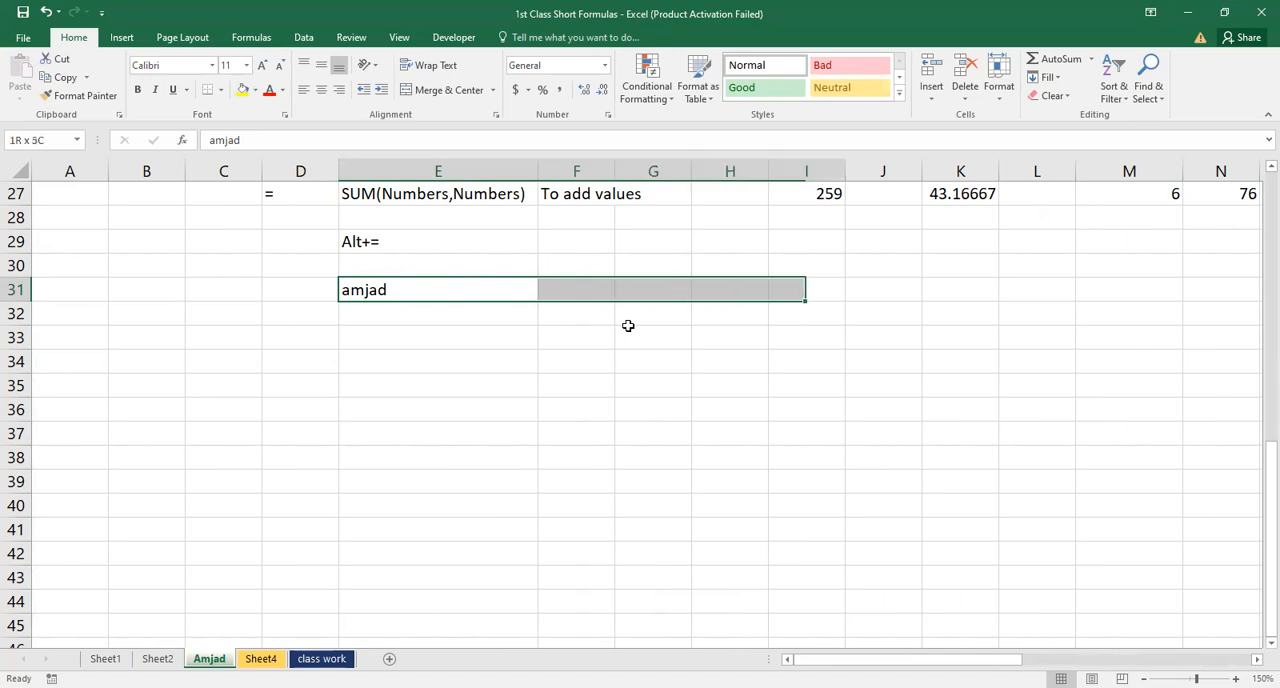
key("shift+Right")
key("shift+Right")
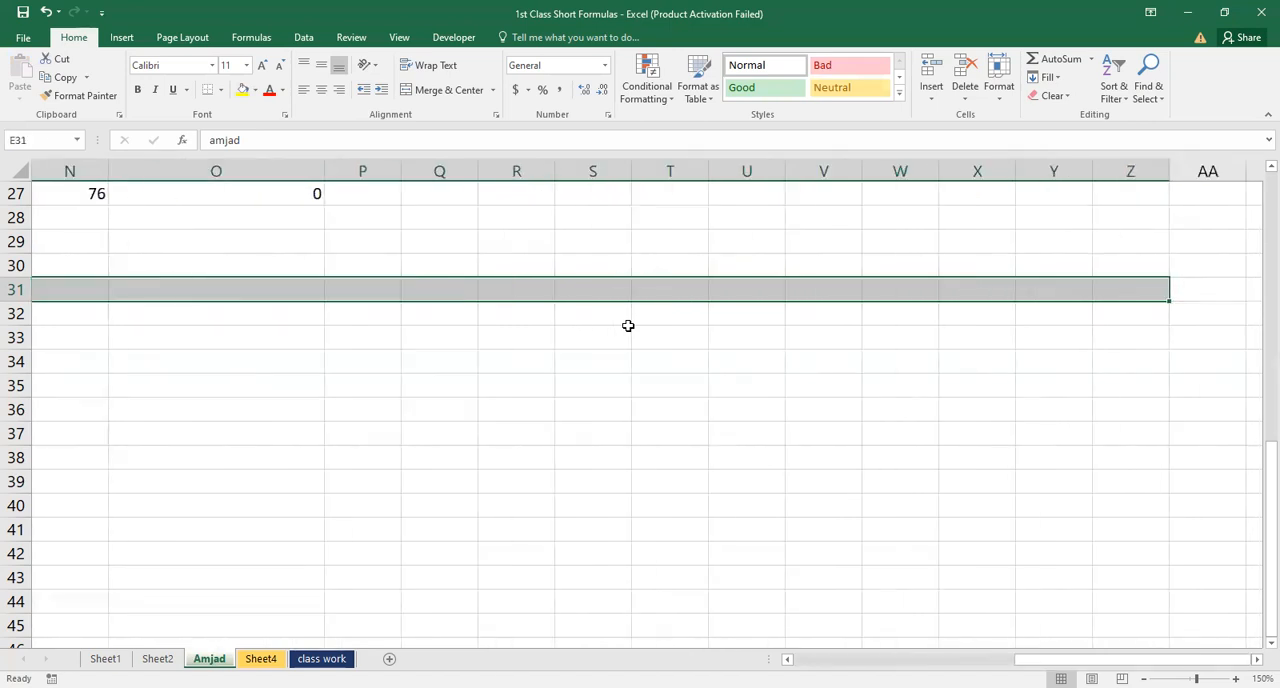
left_click(1047, 77)
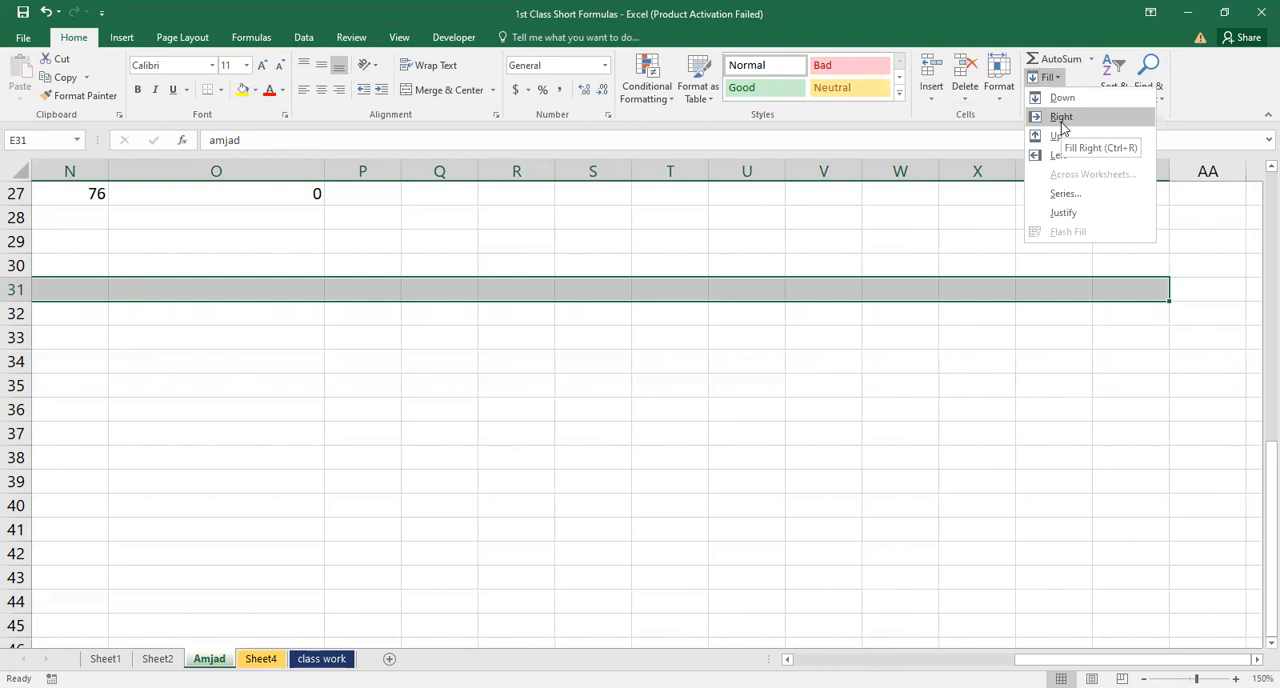
left_click(1061, 118)
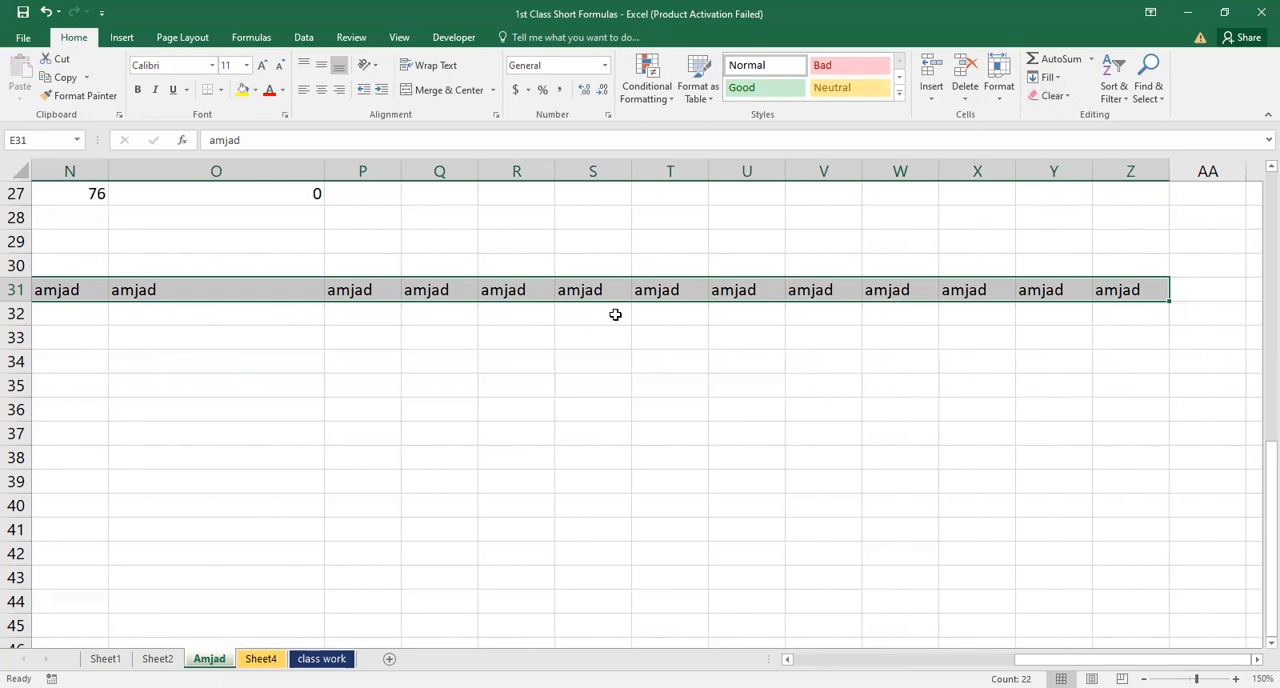
Fill the name in E31 down column E through E70 with the Fill Down command
left_click(505, 342)
left_click(423, 289)
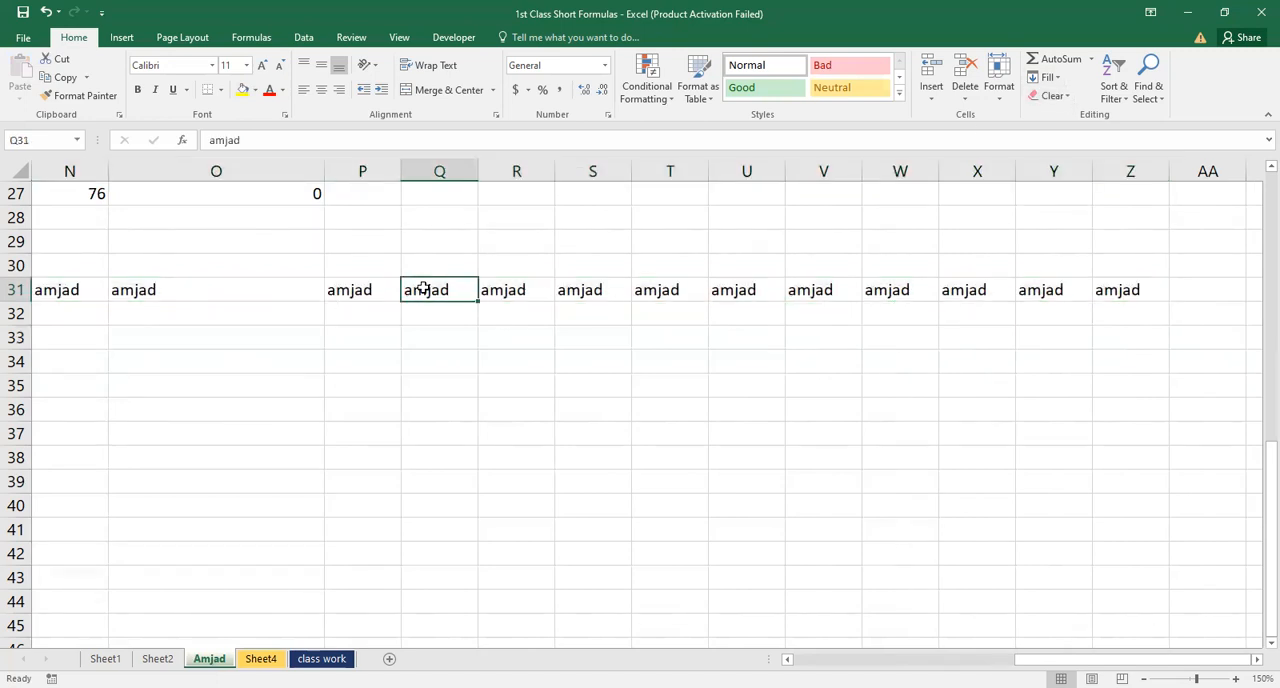
key("ctrl+Left")
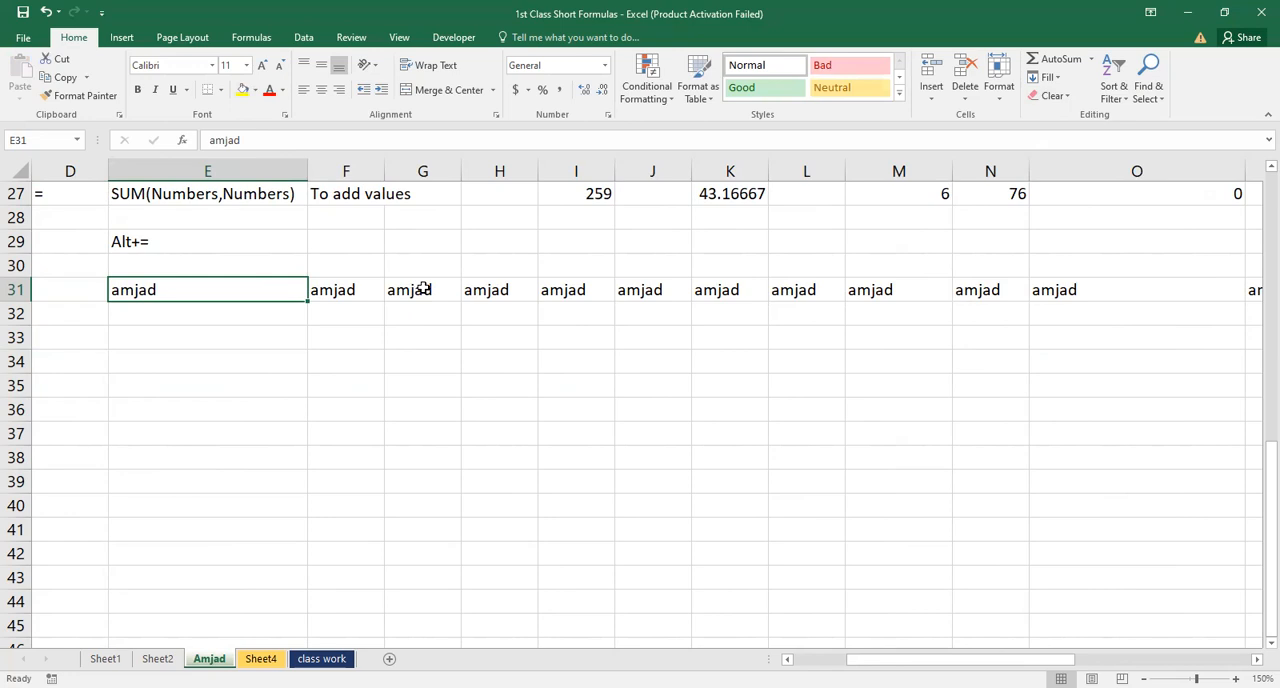
key("shift+Down")
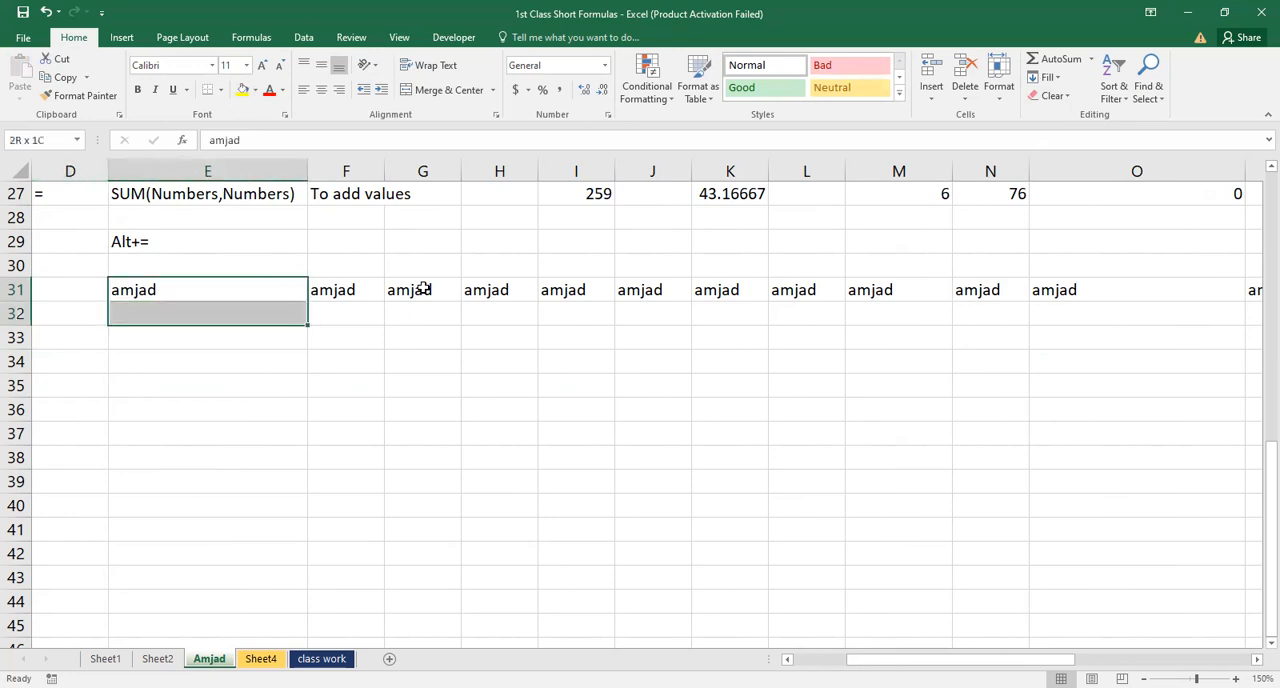
key("shift+Down")
key("shift+Down")
key("shift+Down")
key("shift+Down")
key("shift+Down")
key("shift+Down")
key("shift+Down")
key("shift+Down")
key("shift+Down")
key("shift+Down")
key("shift+Down")
key("shift+Down")
key("shift+Down")
key("shift+Down")
key("shift+Down")
key("shift+Down")
key("shift+Down")
key("shift+Down")
key("shift+Down")
key("shift+Down")
key("shift+Down")
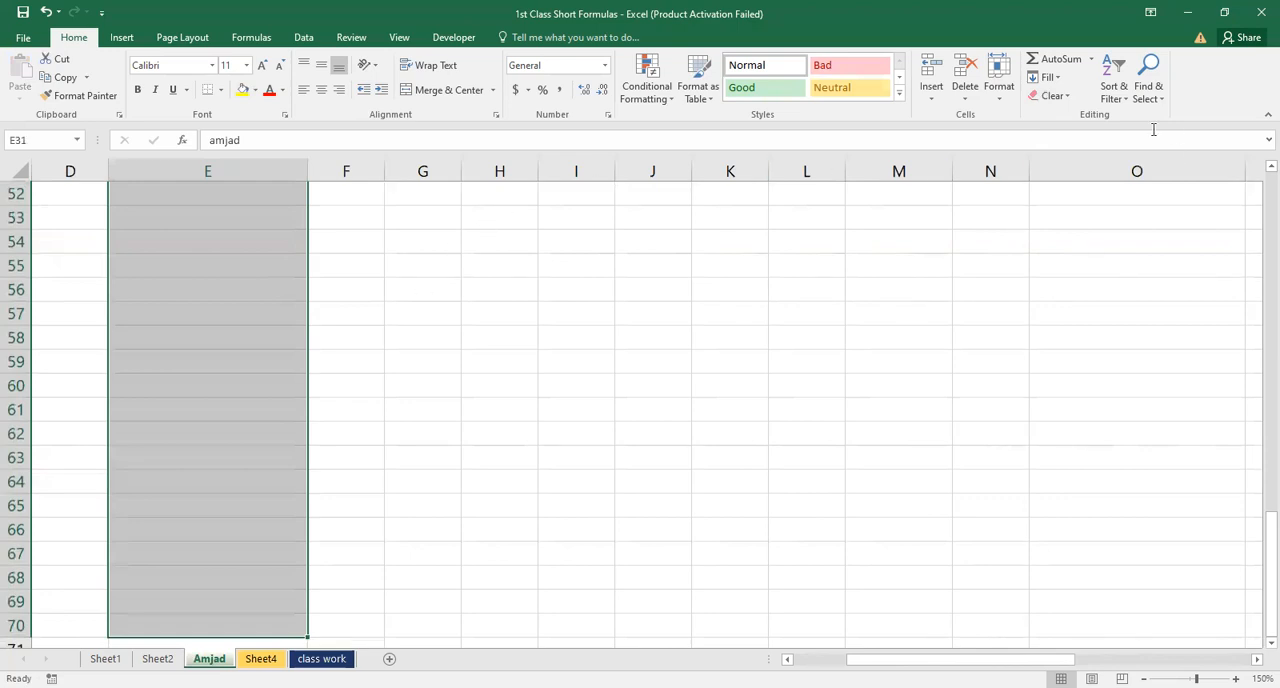
left_click(1049, 78)
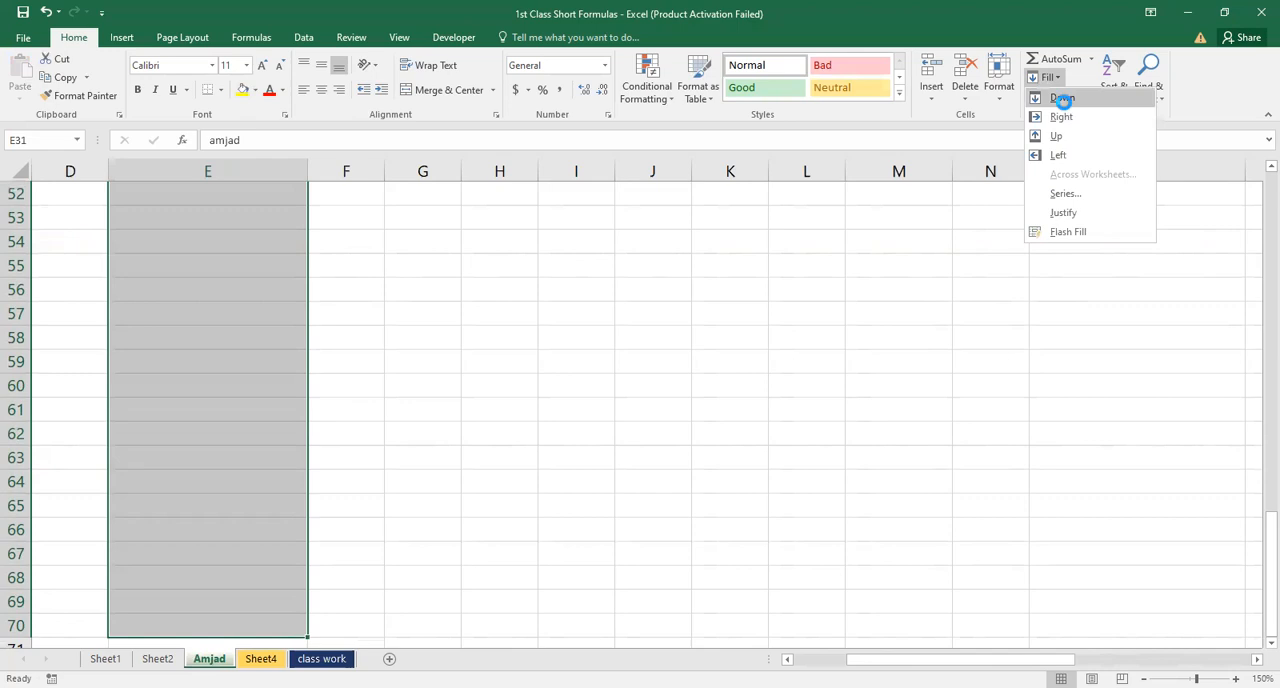
left_click(1062, 97)
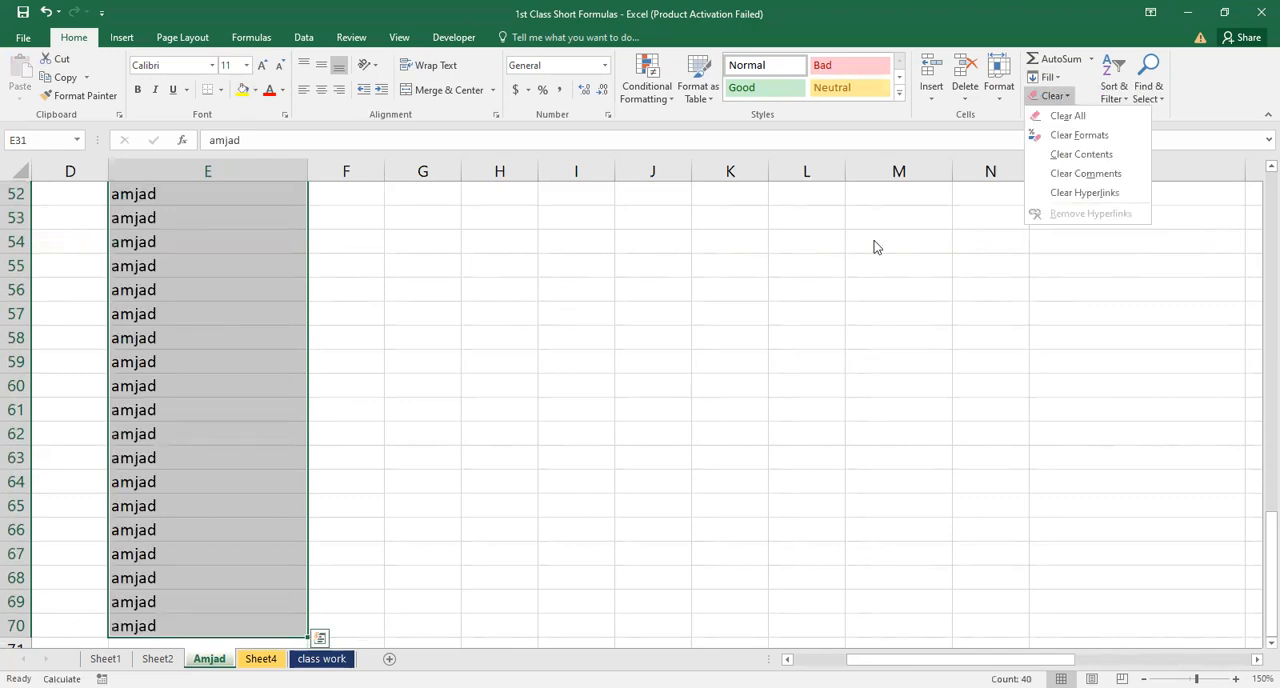
Clear the filled names from row 31 and the rows below, starting at E31, and reselect cell E31
left_click(455, 229)
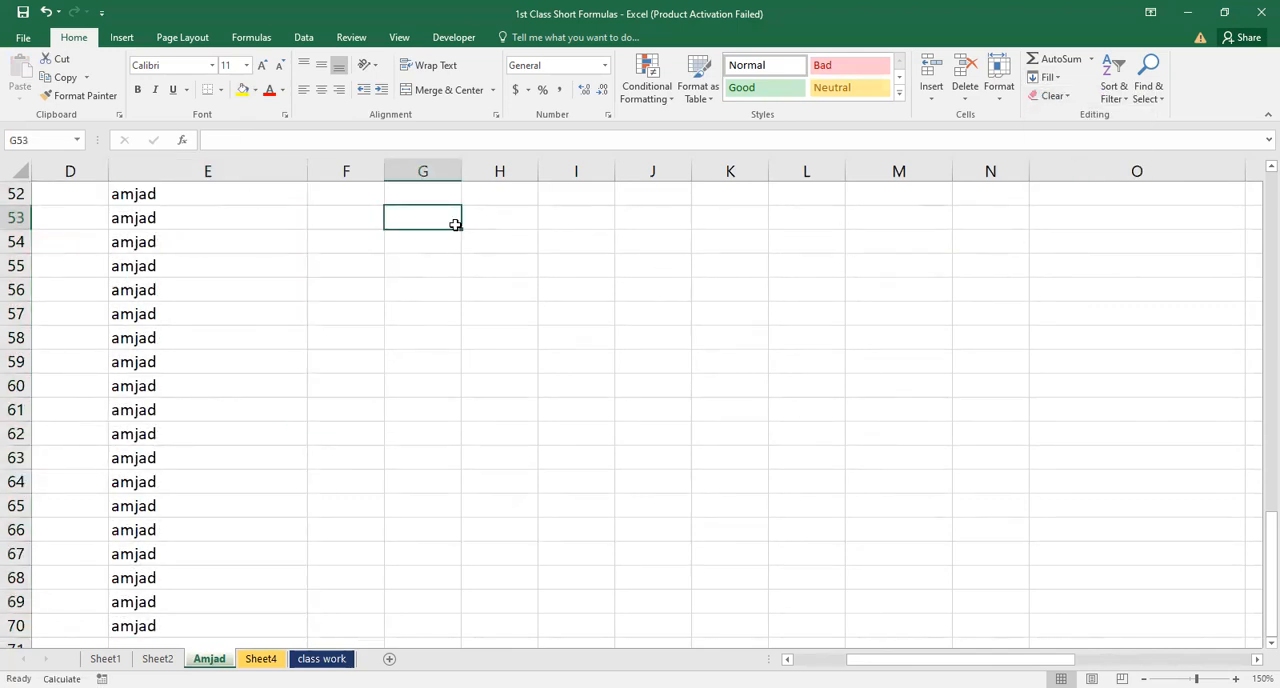
key("ctrl+Up")
key("Left")
key("Left")
key("Left")
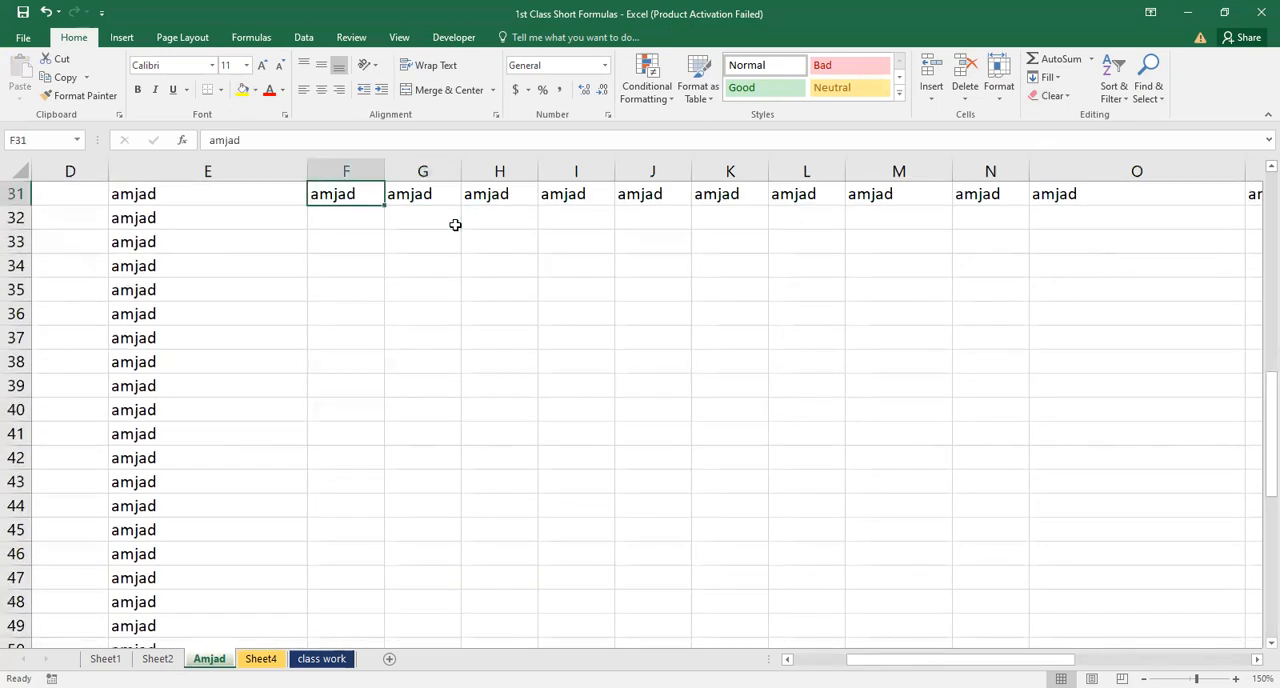
key("Right")
key("Right")
key("Left")
key("Up")
key("Left")
key("Up")
key("Up")
key("Up")
key("Down")
key("Down")
key("Down")
key("Down")
key("Right")
key("Down")
key("Up")
key("ctrl+shift+Right")
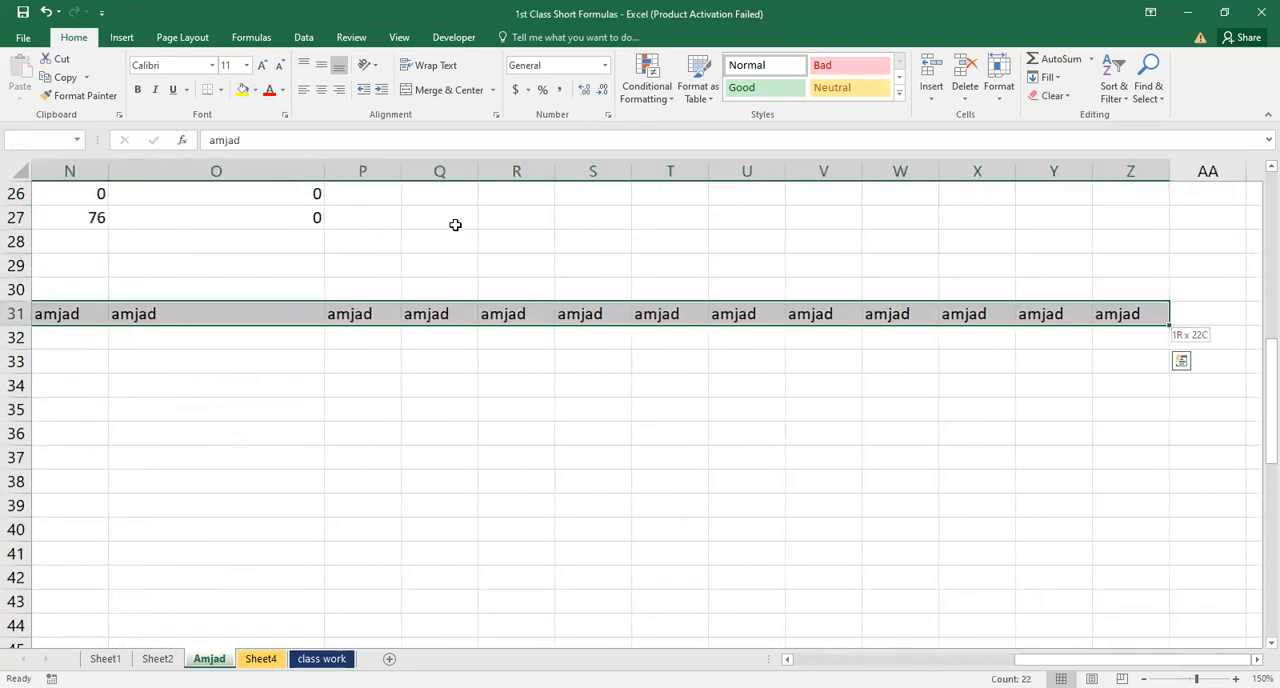
key("ctrl+shift+Down")
key("Delete")
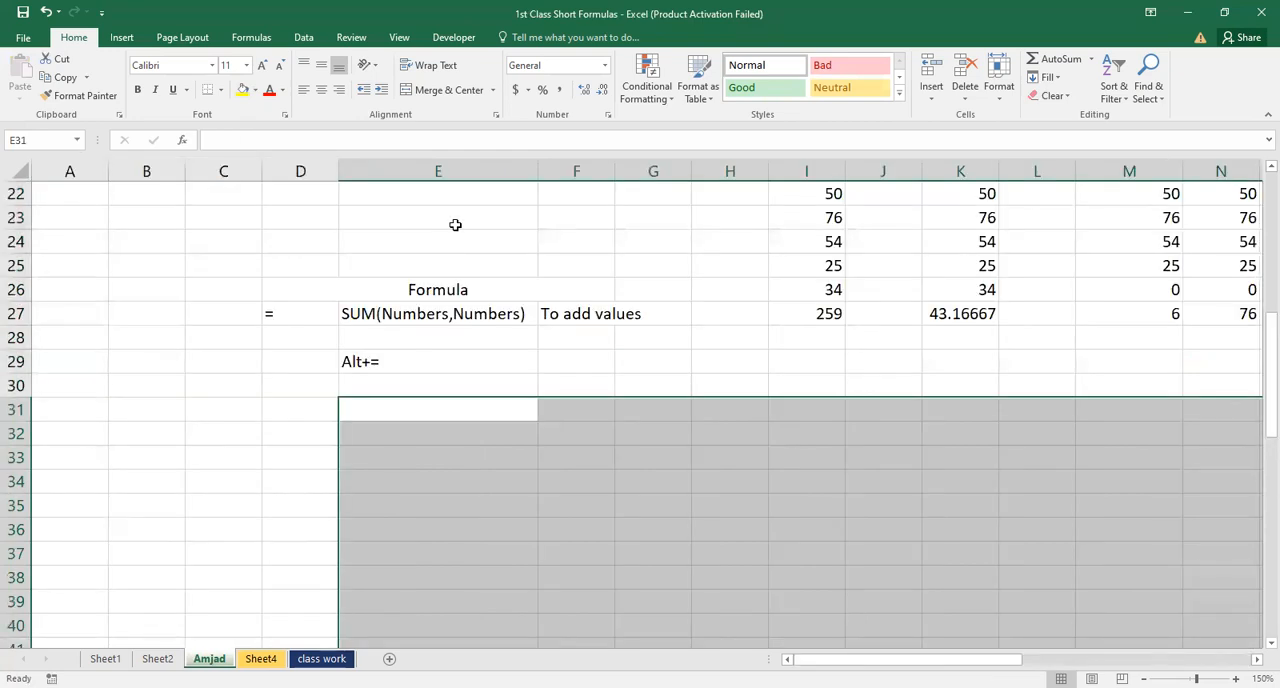
key("Left")
key("Right")
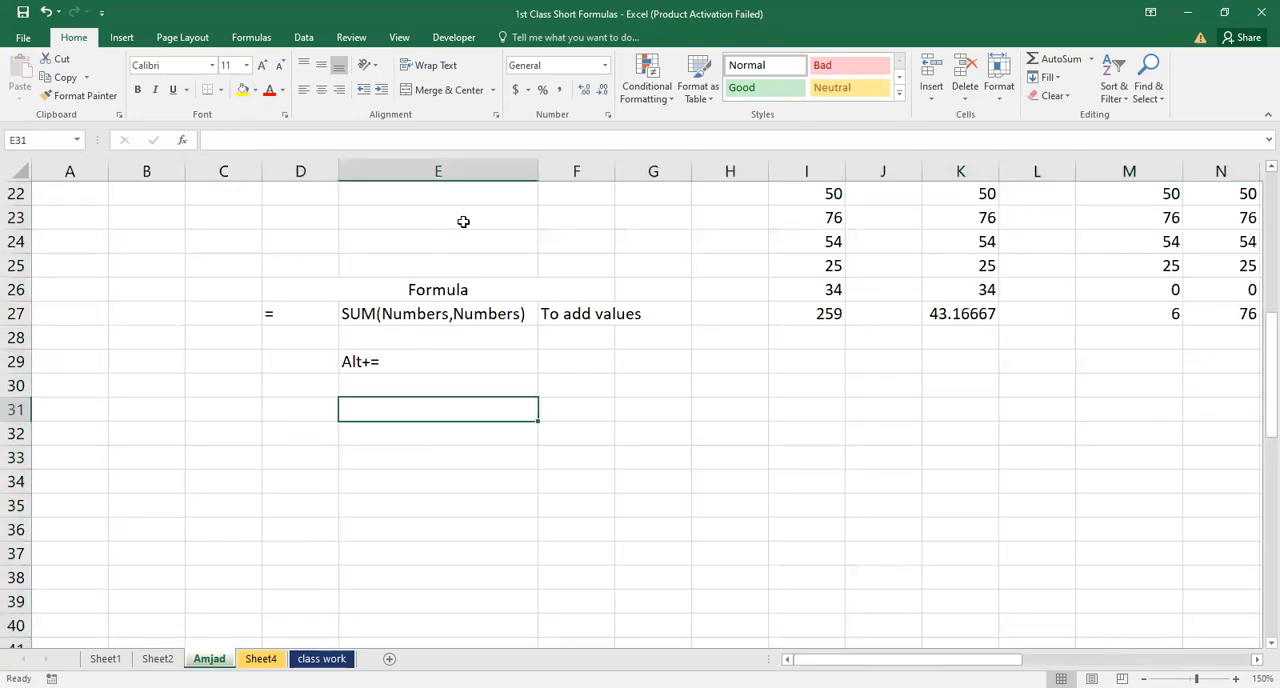
Enter the number 1 in cell E31
left_click(1057, 80)
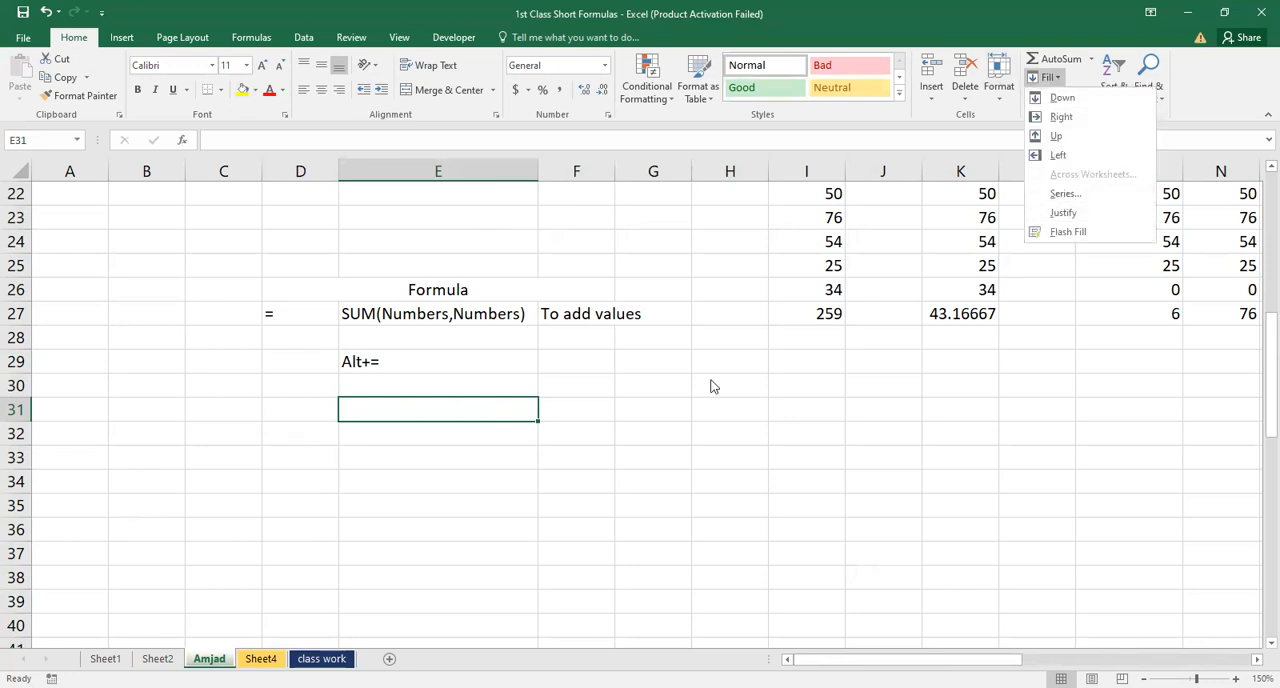
left_click(509, 410)
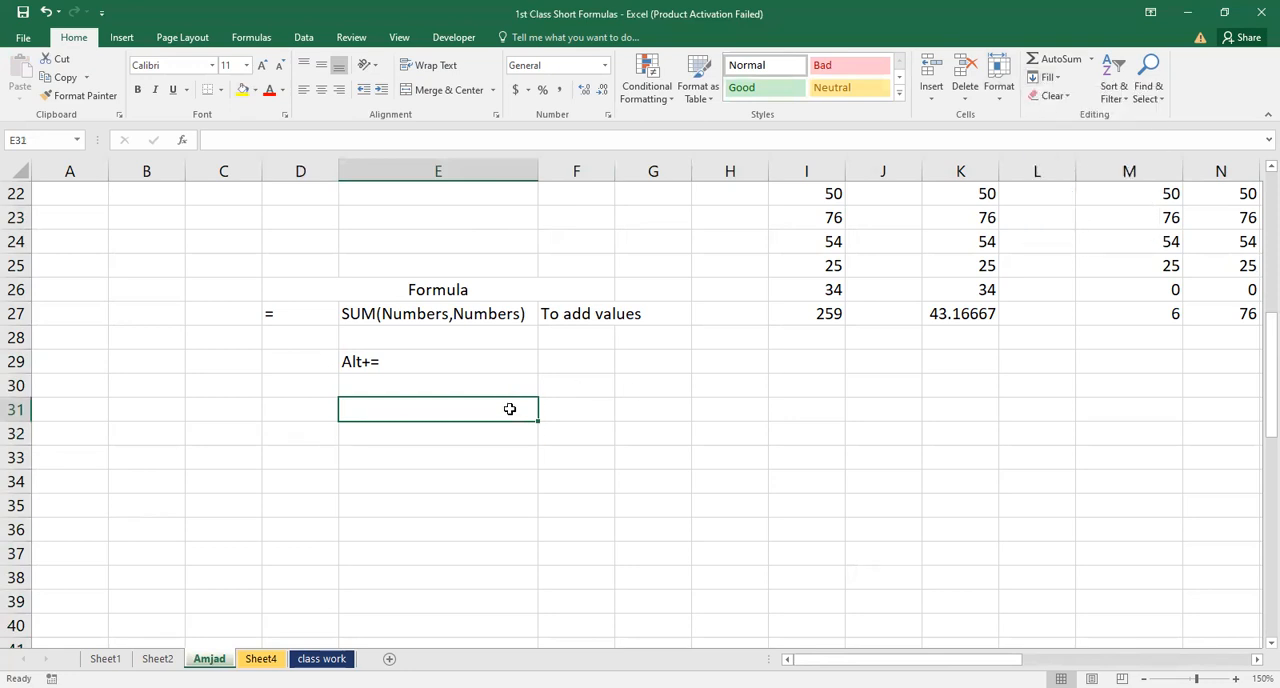
type("1")
key("Return")
left_click(486, 404)
left_click(499, 440)
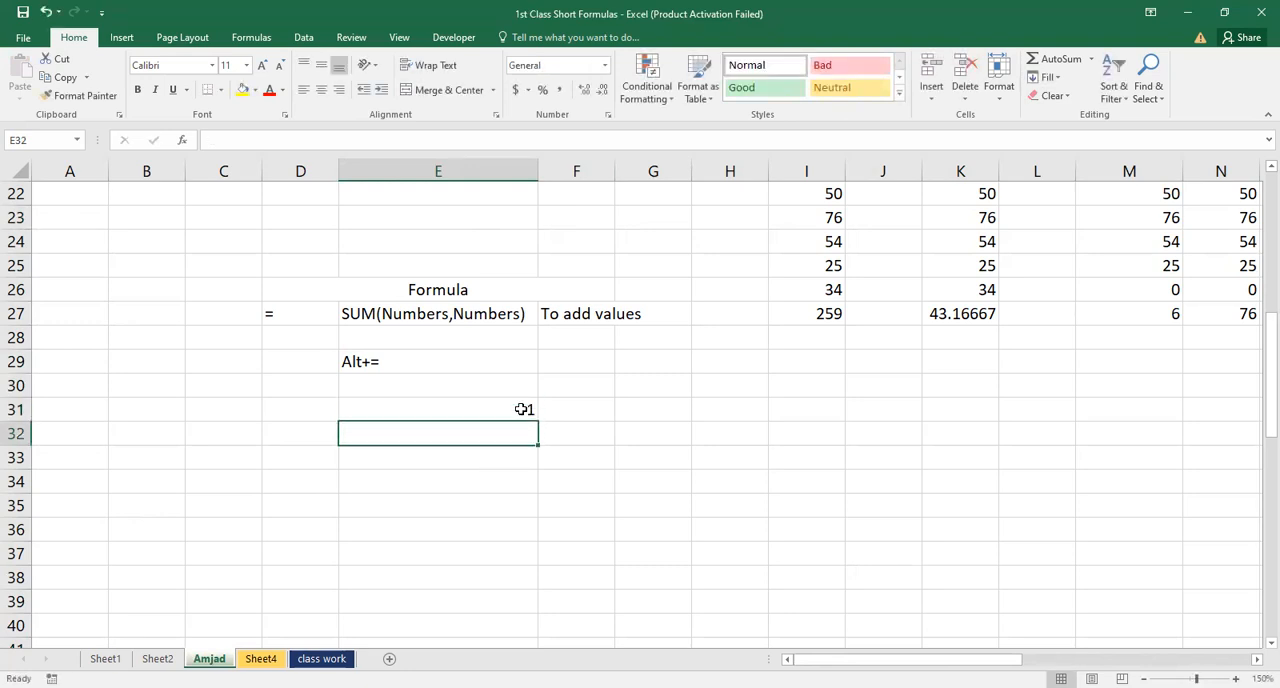
Try to extend the 1 in E31 down column E with the fill handle
left_click(522, 409)
mouse_move(528, 408)
left_mouse_down()
mouse_move(537, 429)
mouse_move(517, 411)
left_mouse_up()
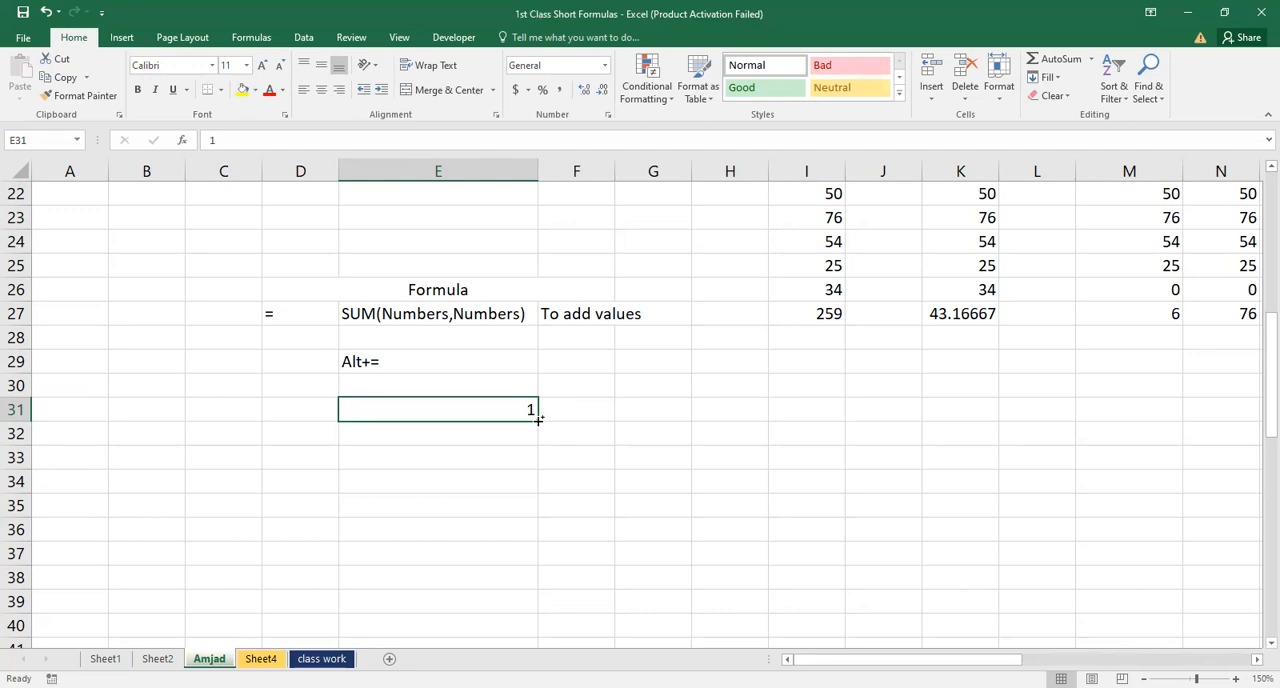
left_click_drag(538, 420, 534, 602)
left_click(509, 413)
left_click(536, 434, "ctrl")
left_click_drag(535, 449, 520, 605)
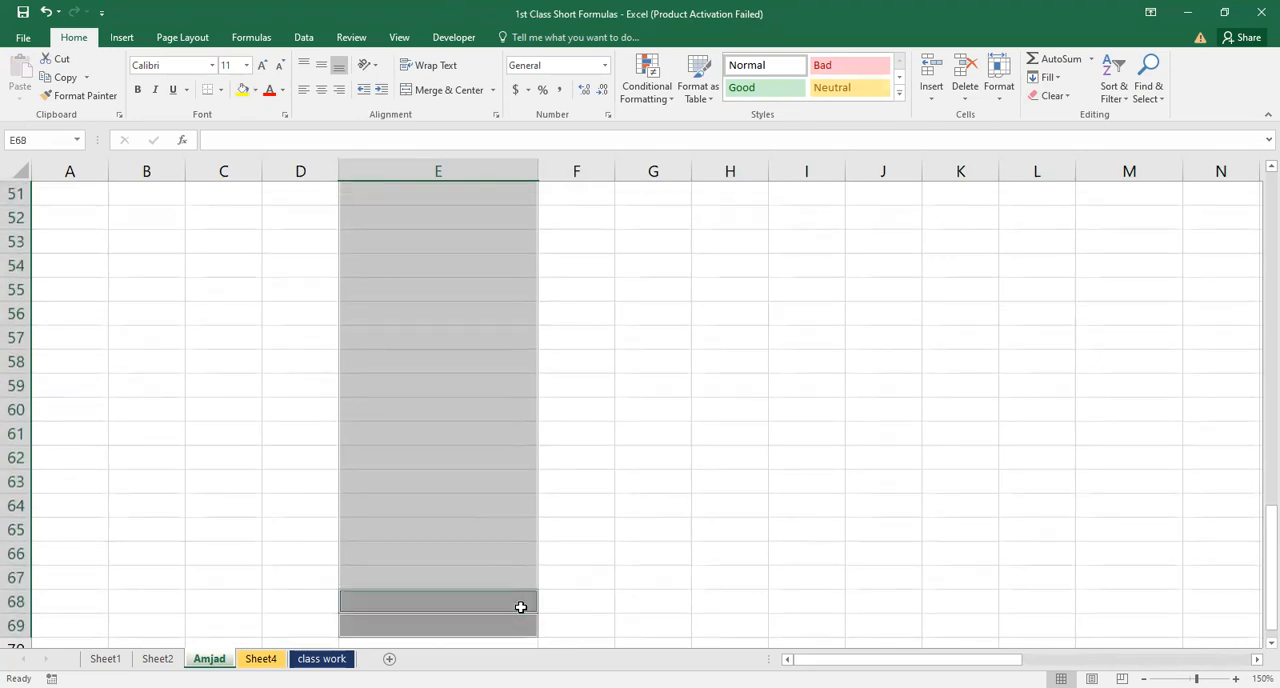
left_click(534, 596)
left_click_drag(534, 596, 566, 598)
left_click(494, 496)
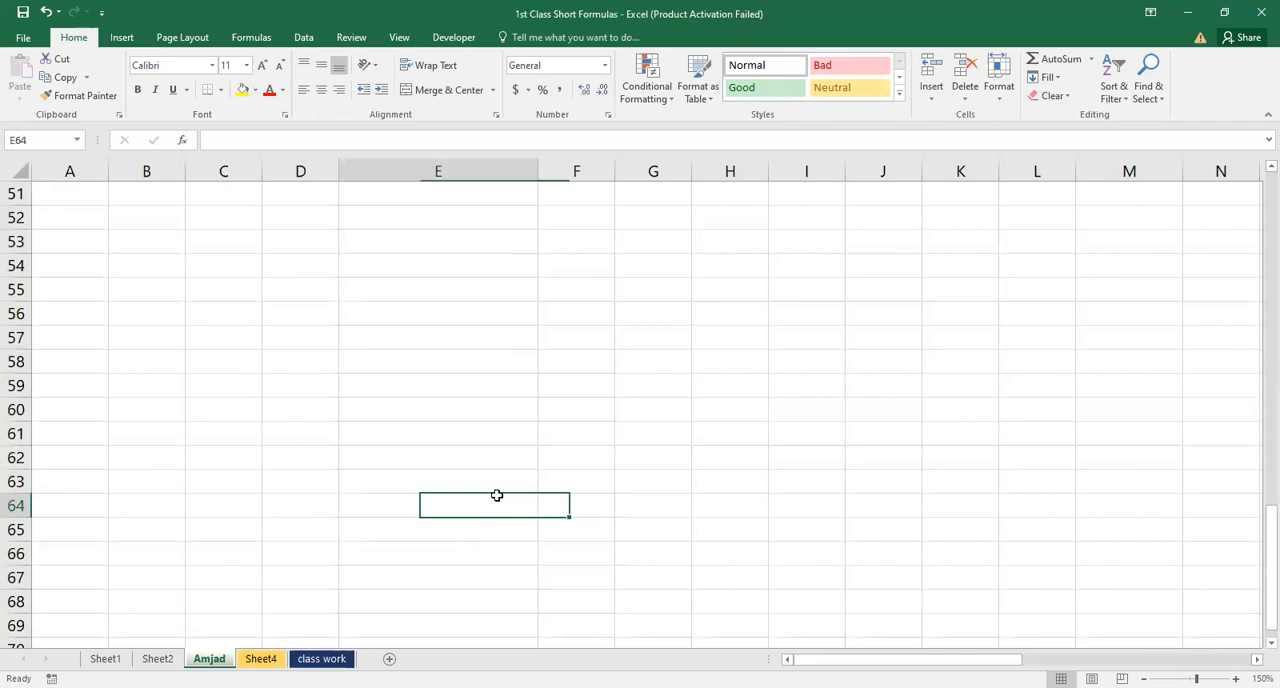
key("ctrl+Page_Down")
key("Left")
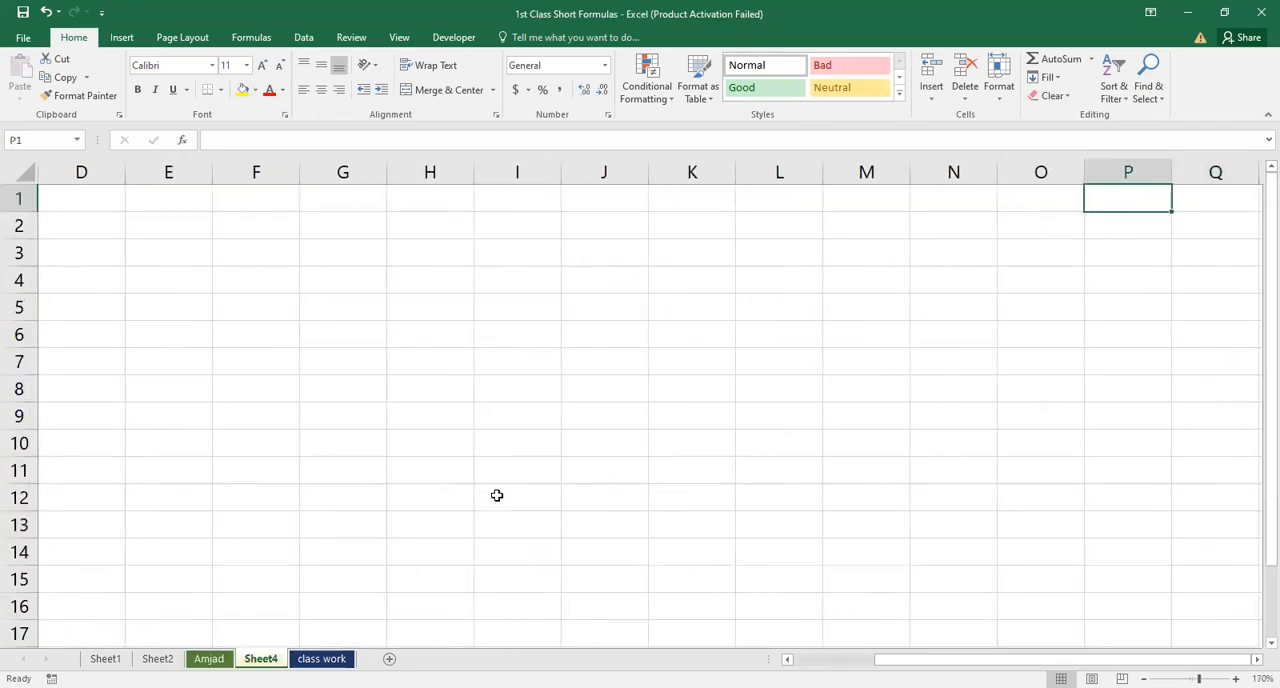
key("ctrl+Home")
key("Right")
key("Right")
key("Right")
key("Right")
key("Right")
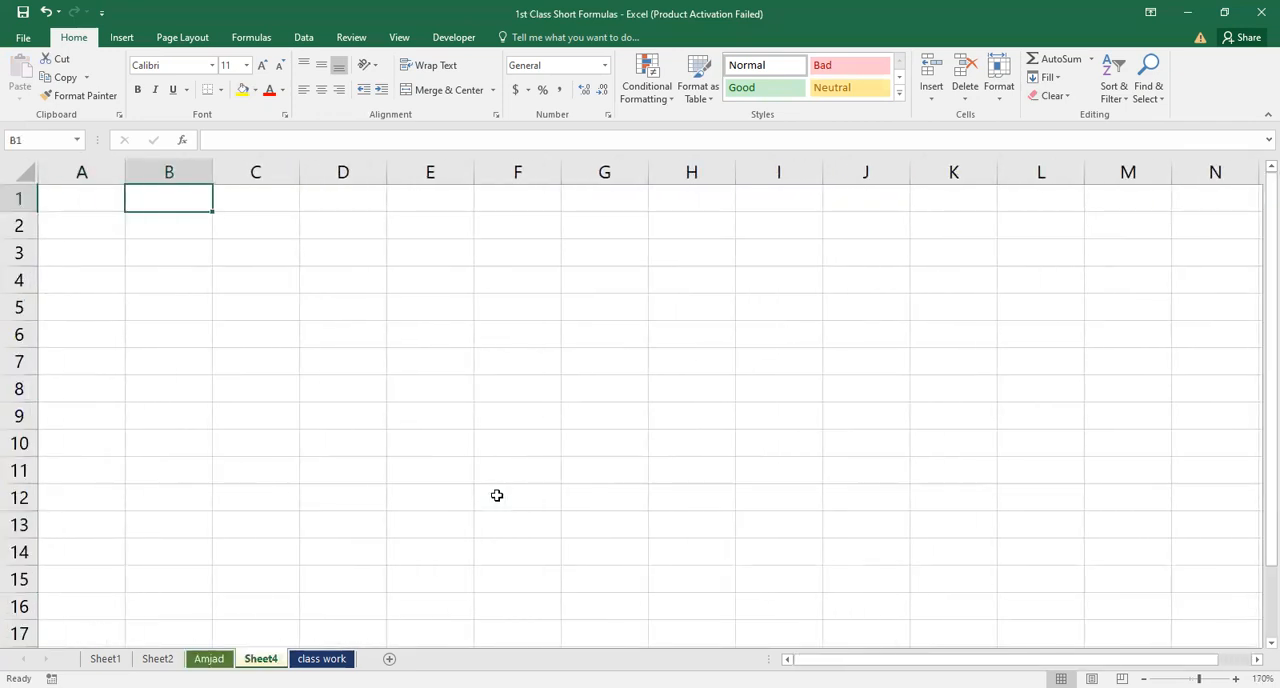
key("Down")
key("Down")
key("Home")
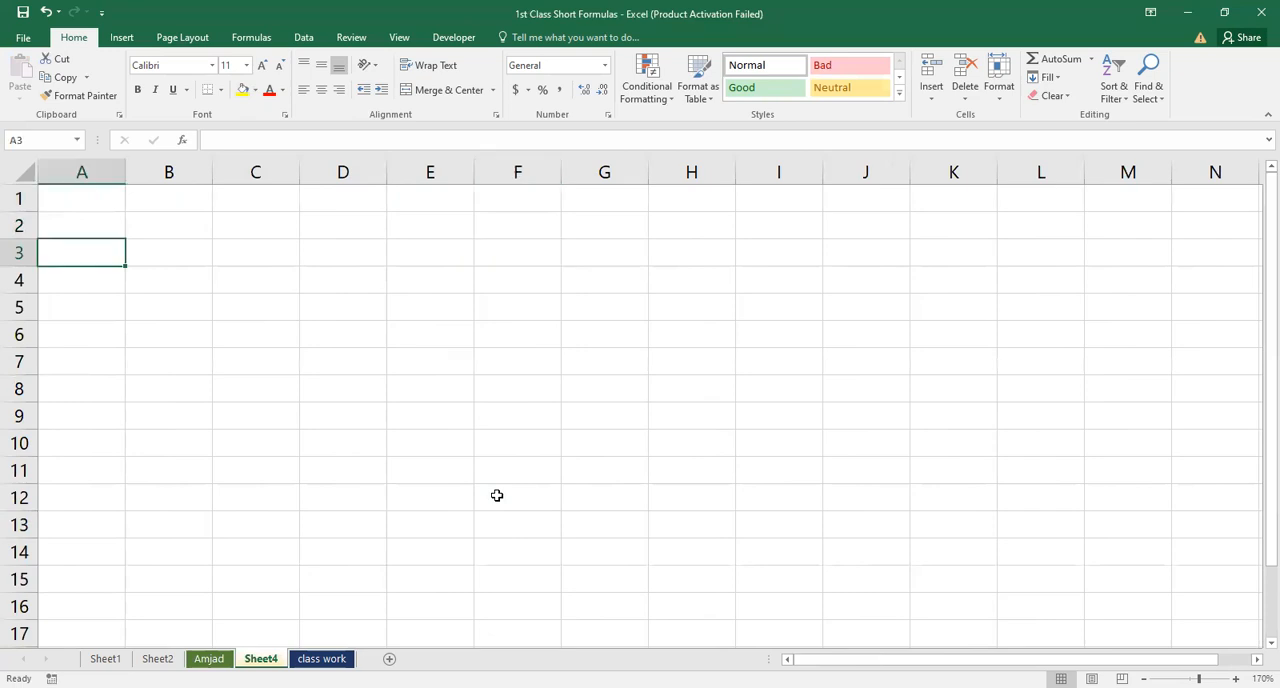
key("ctrl+Page_Up")
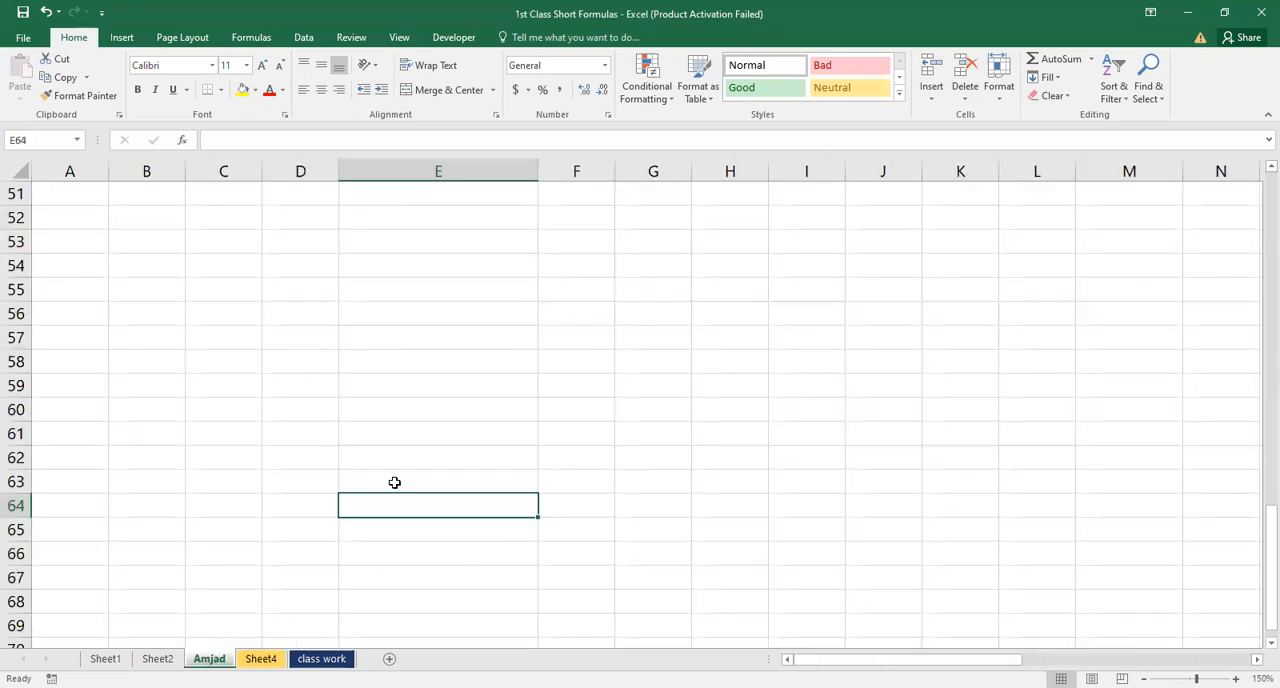
Return to E31 and copy its 1 down into E32 with the fill handle
key("ctrl+Up")
key("ctrl+Up")
key("Down")
key("Down")
key("Down")
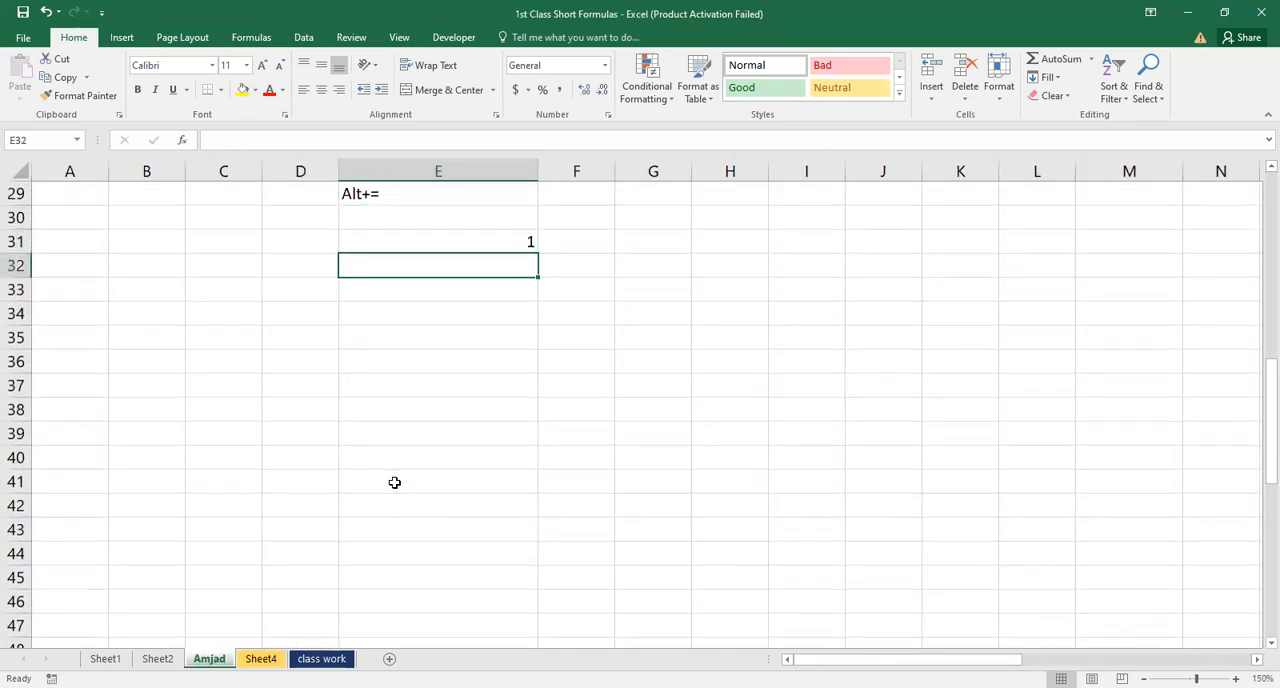
left_click(508, 244)
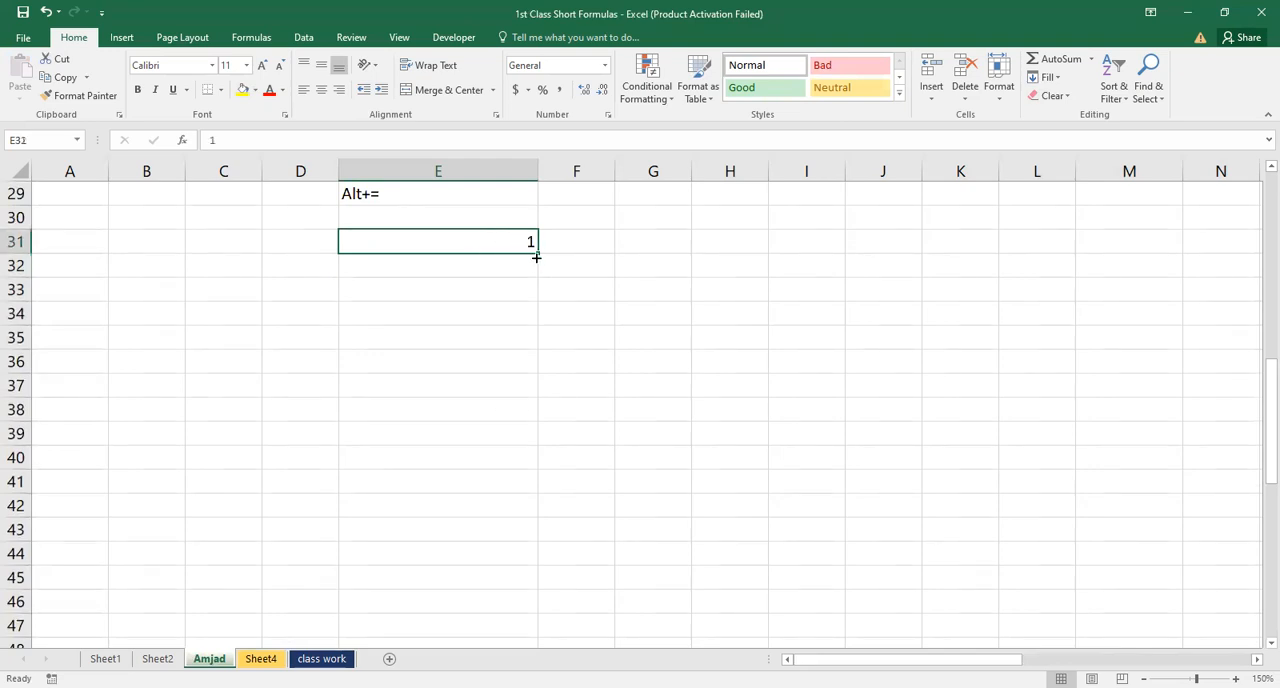
left_click_drag(537, 254, 535, 270)
left_click_drag(532, 290, 517, 560)
left_click(517, 410)
left_click(528, 243)
left_click(528, 262)
left_click(528, 243)
left_click_drag(531, 243, 531, 290)
left_click_drag(529, 410, 533, 482)
double_click(519, 313)
left_click(526, 243)
left_click_drag(536, 250, 534, 263)
double_click(532, 242)
key("Return")
key("Return")
Enter the number 1 in cell G31
left_click(633, 251)
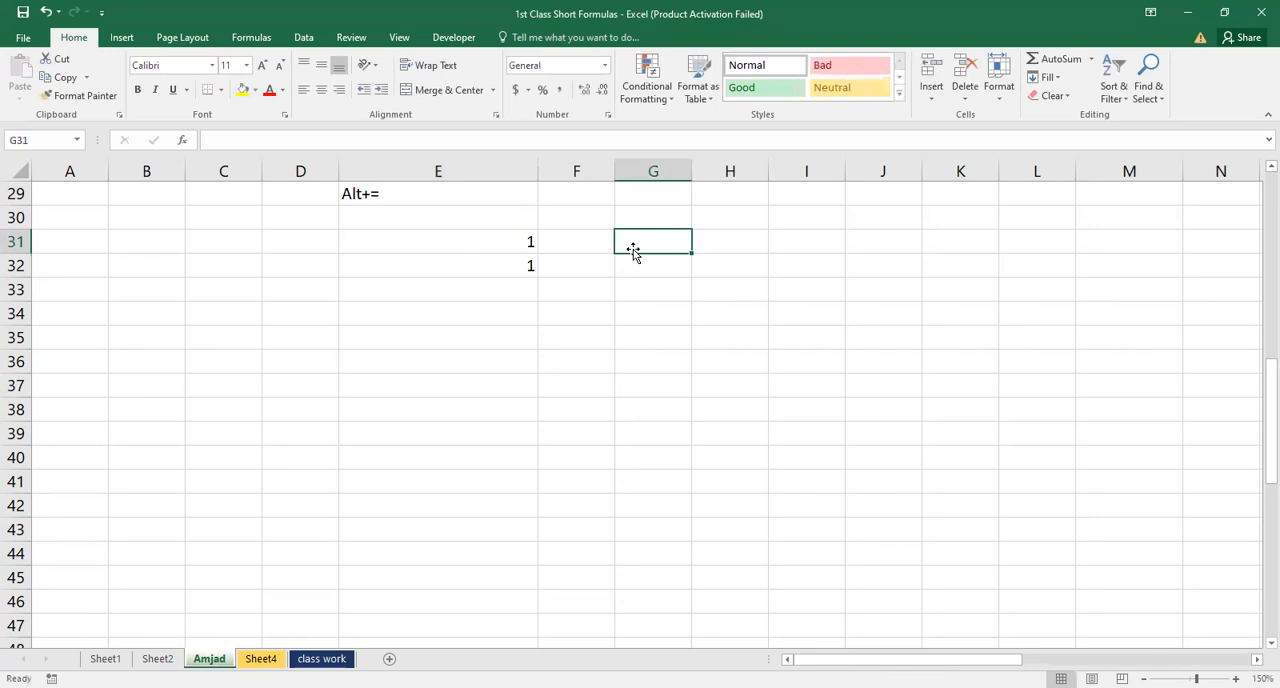
type("1")
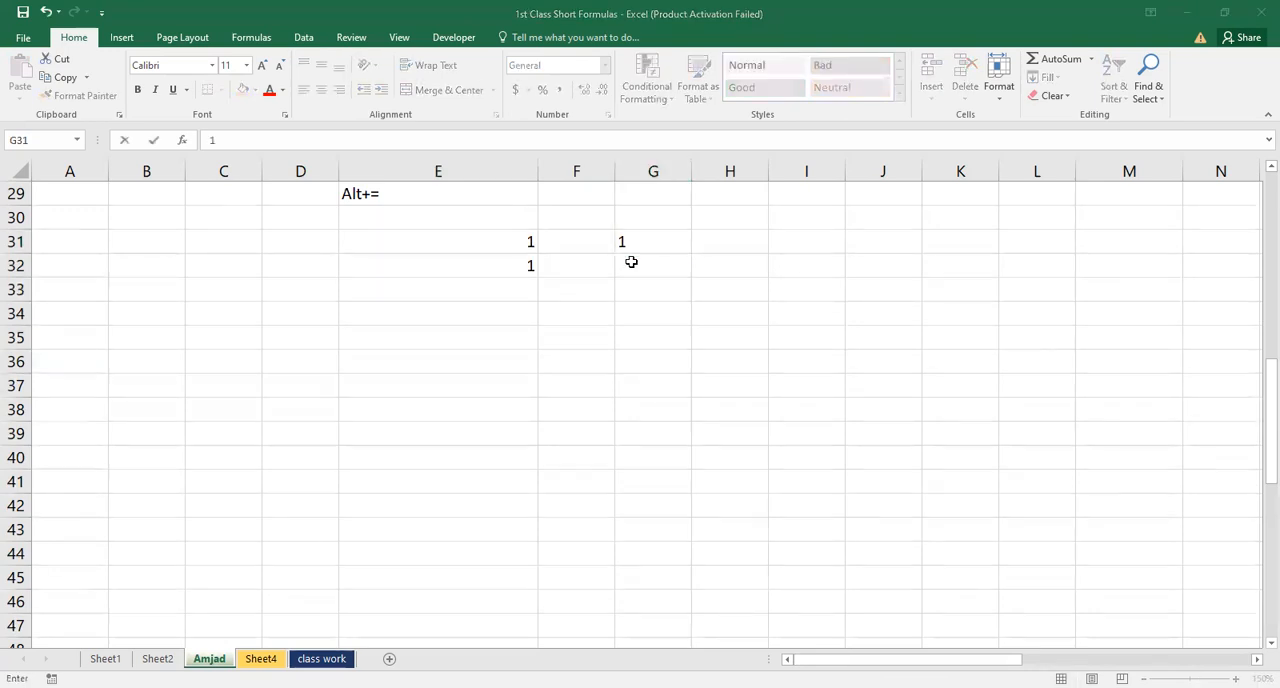
left_click(700, 224)
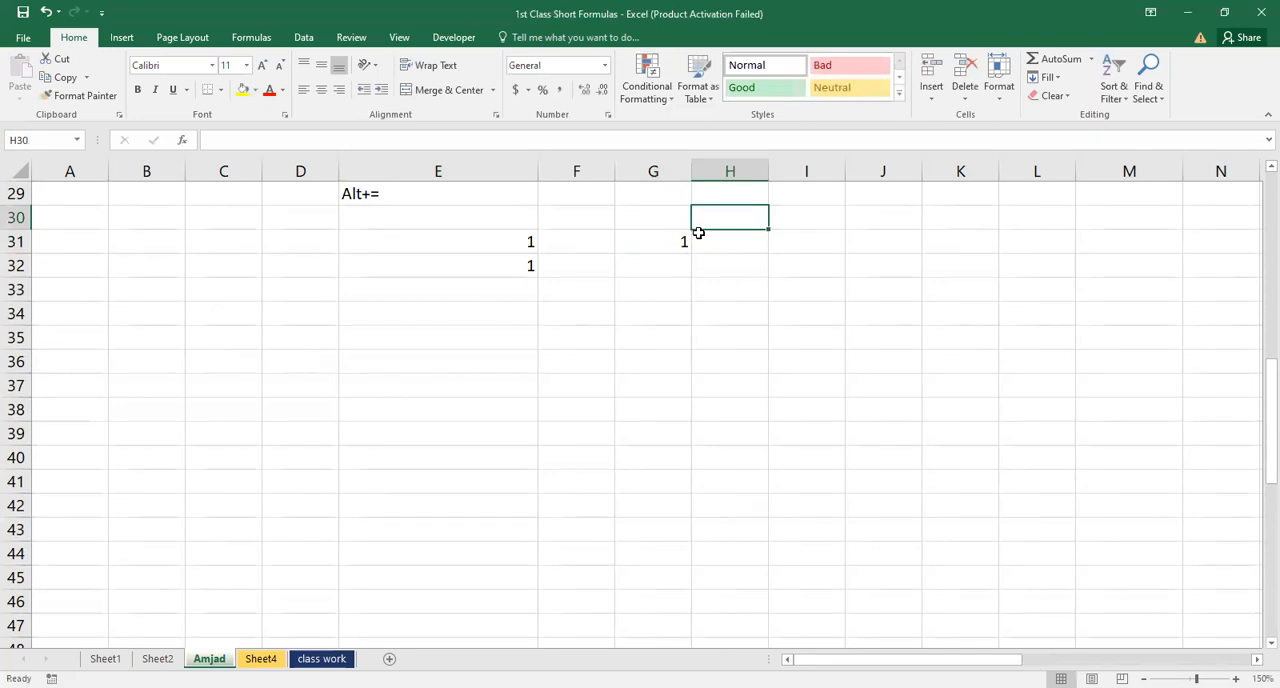
Fill the 1 in G31 down through G41 with the fill handle
left_click(654, 241)
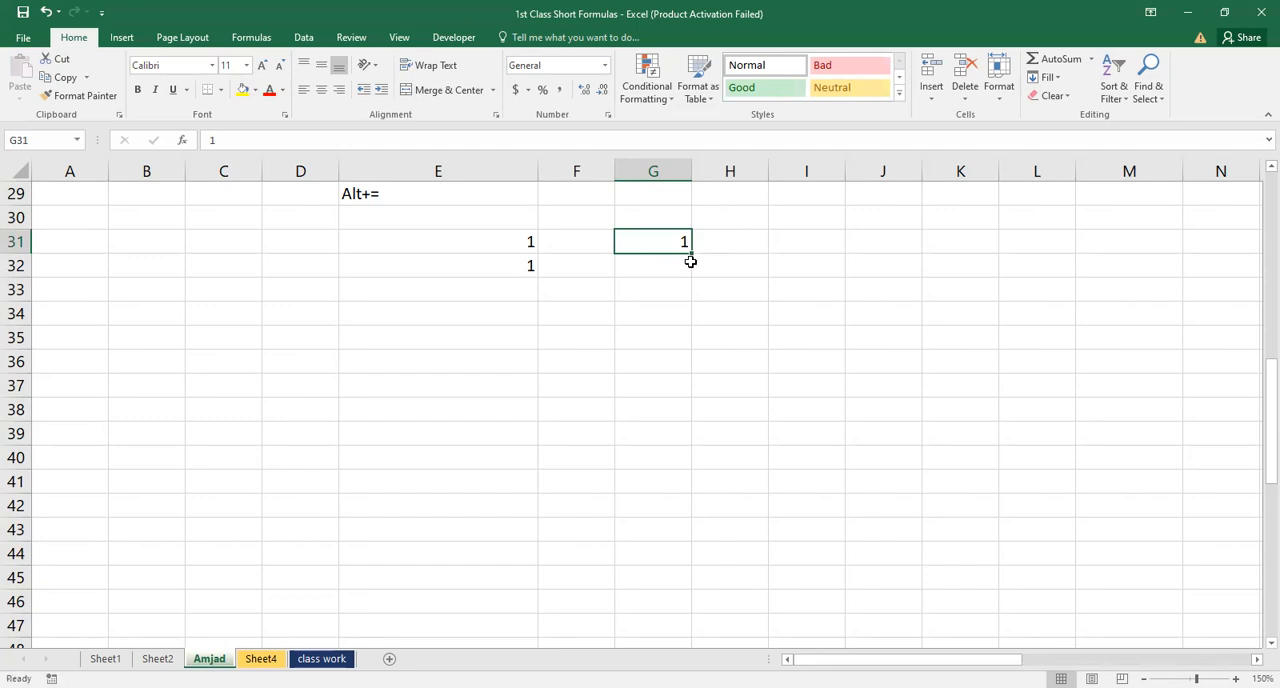
left_click_drag(681, 316, 668, 420)
left_click(667, 430, "ctrl")
double_click(681, 243)
left_click(688, 264)
left_click(685, 243)
left_click_drag(691, 257, 726, 487)
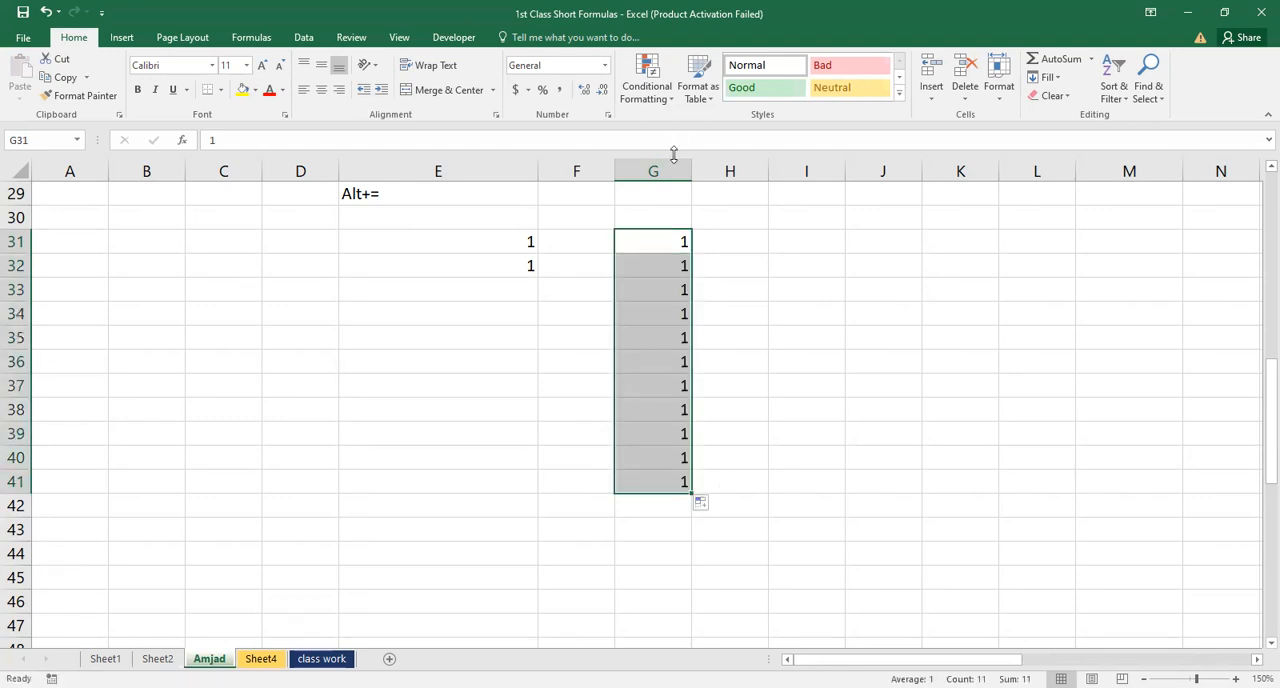
Undo the fill down column G and reselect cell G31
key("ctrl+z")
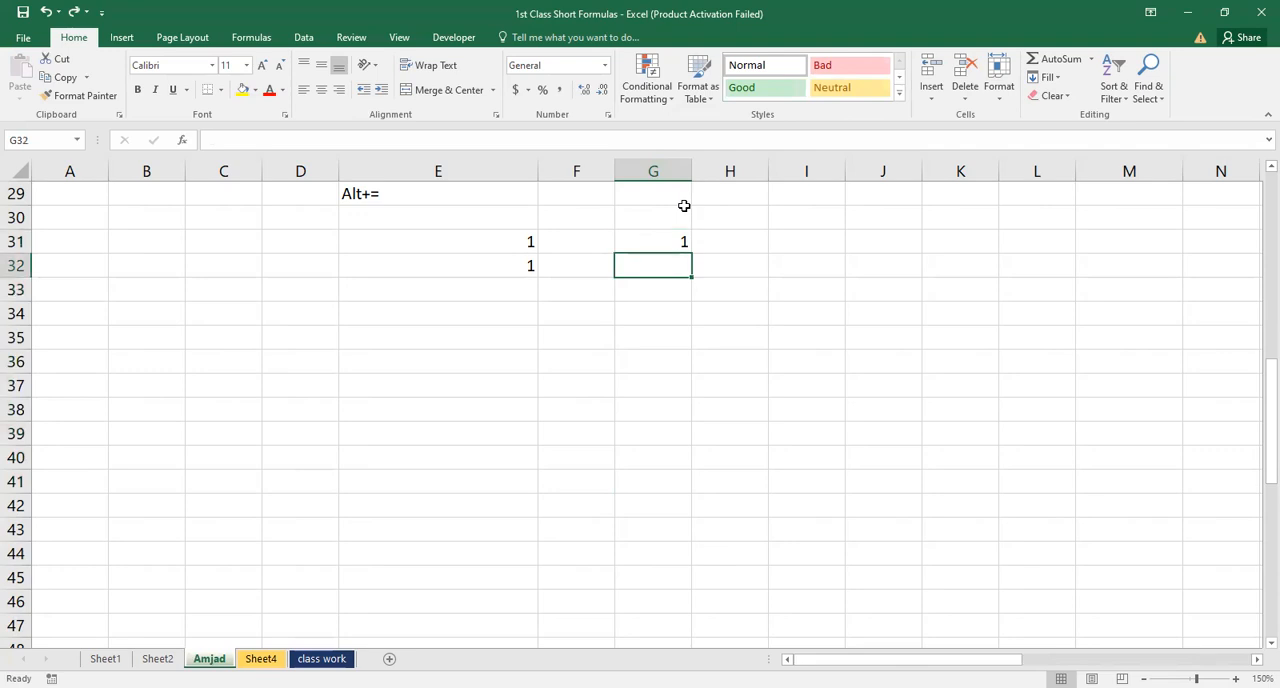
double_click(686, 241)
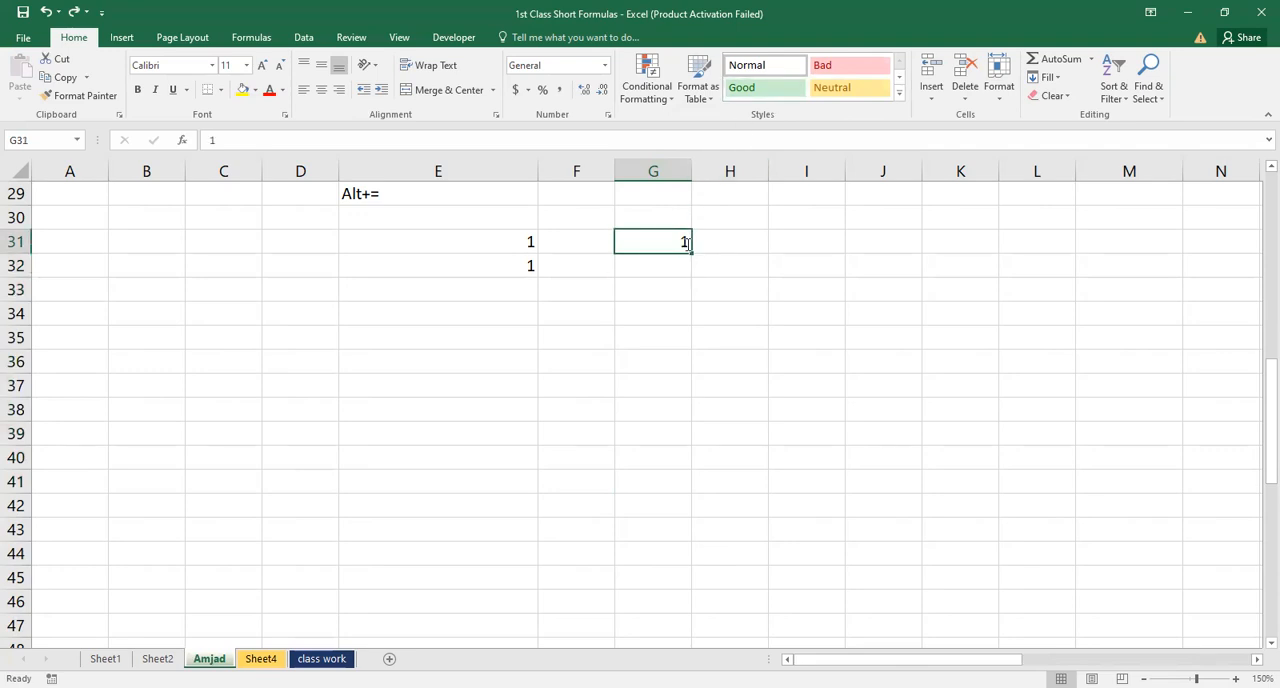
mouse_move(690, 264)
left_mouse_down()
mouse_move(684, 245)
mouse_move(689, 256)
left_mouse_up()
left_click(684, 245)
left_click(687, 249)
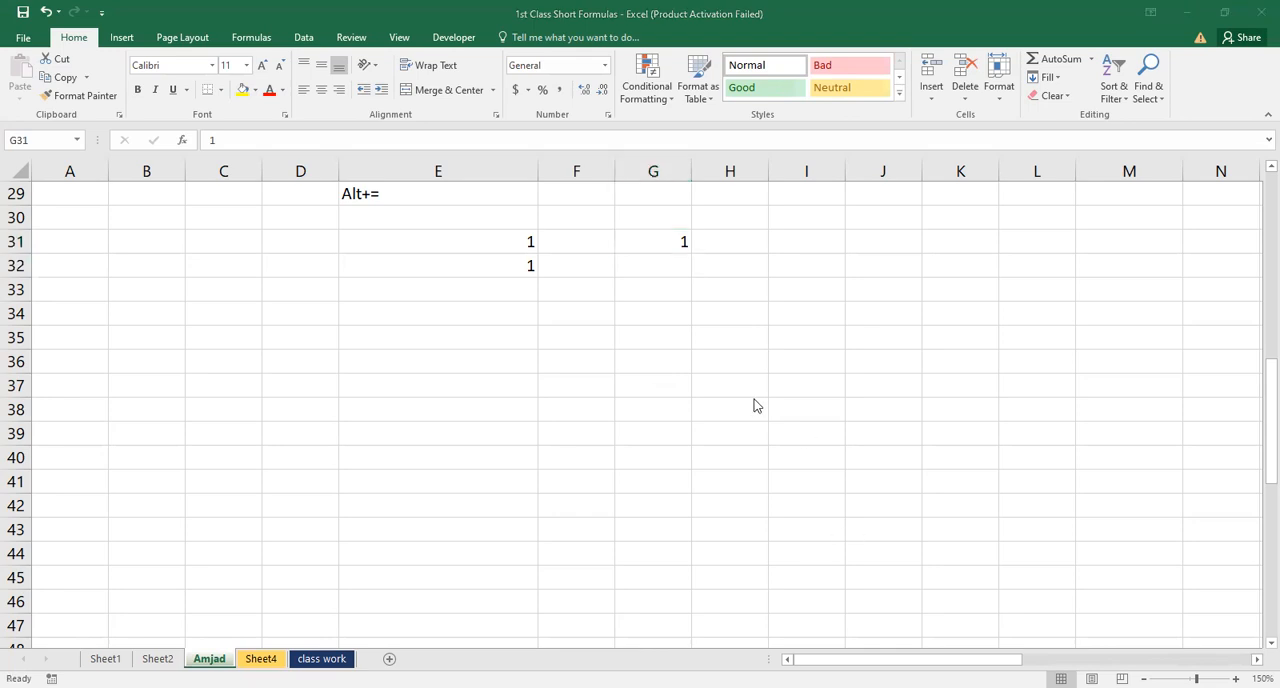
left_click(761, 484)
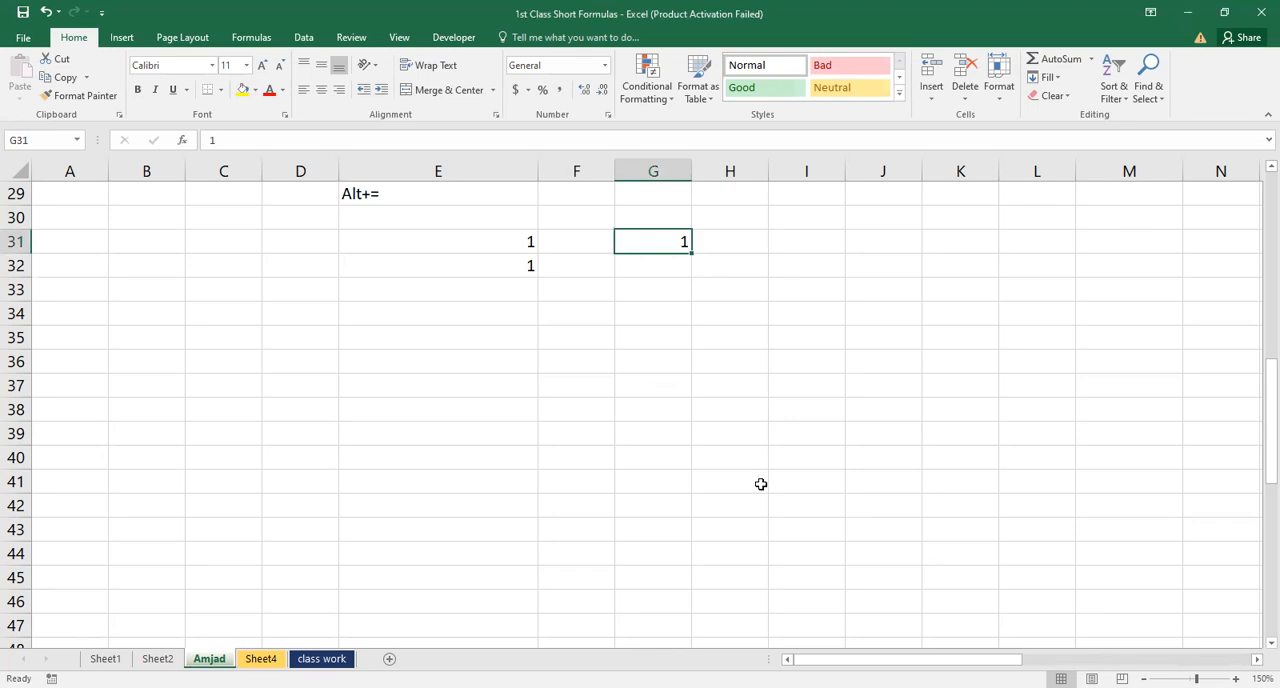
key("alt+Tab")
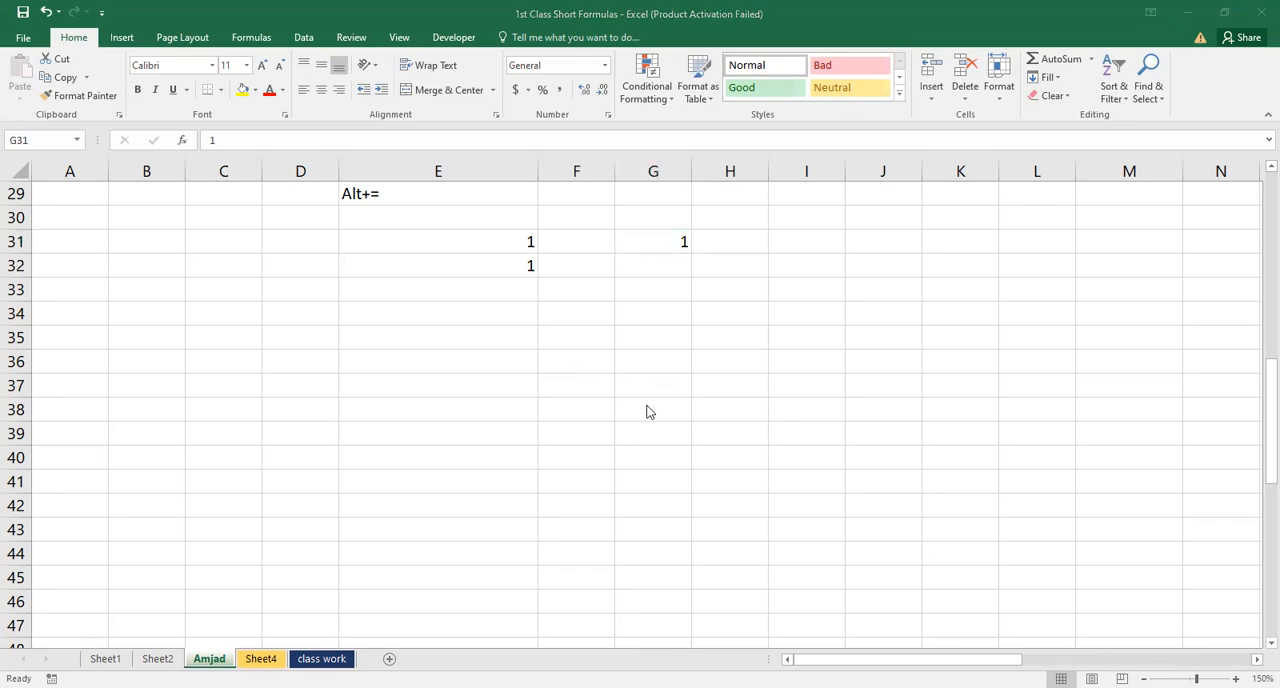
left_click(673, 337)
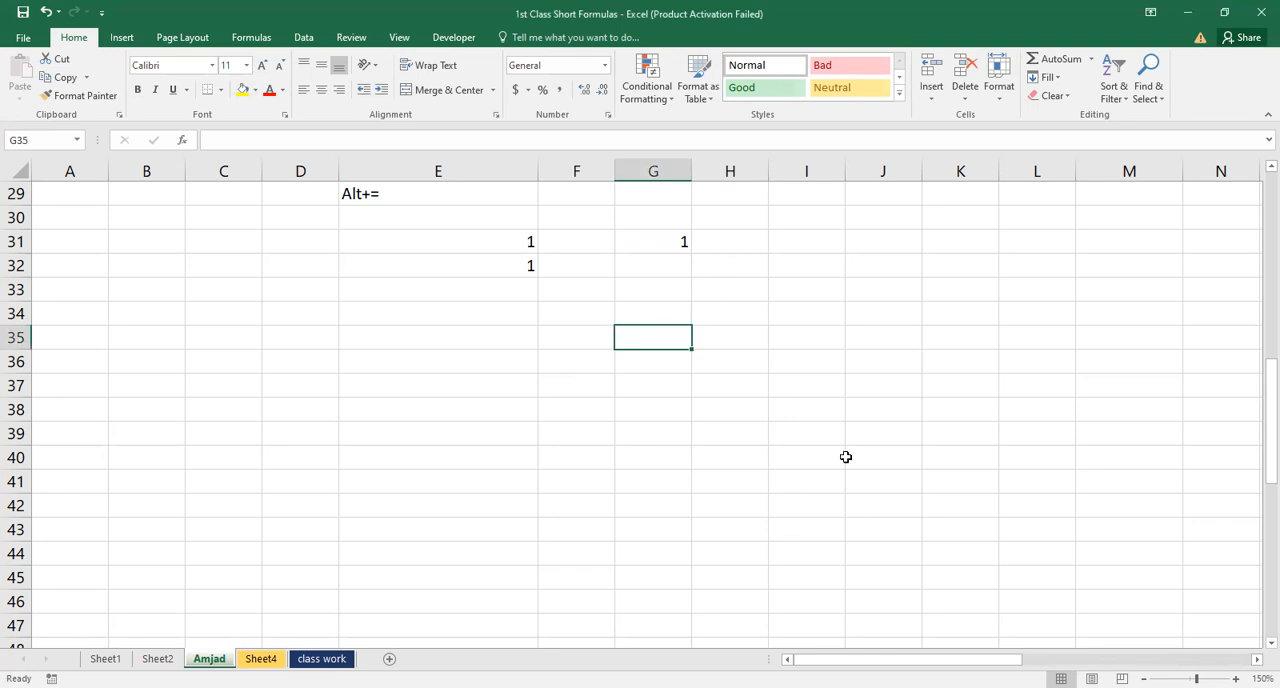
left_click(827, 356)
left_click(677, 238)
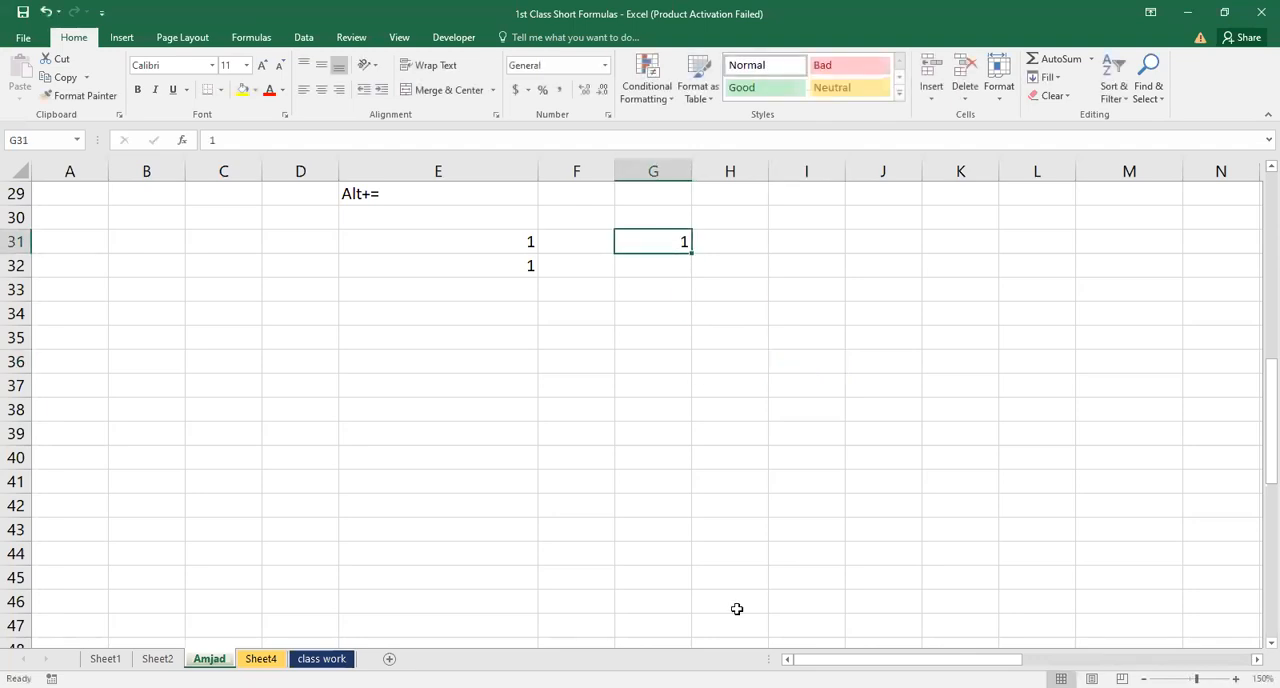
Copy the 1 in G31 down through G42 with the fill handle
left_click(634, 282)
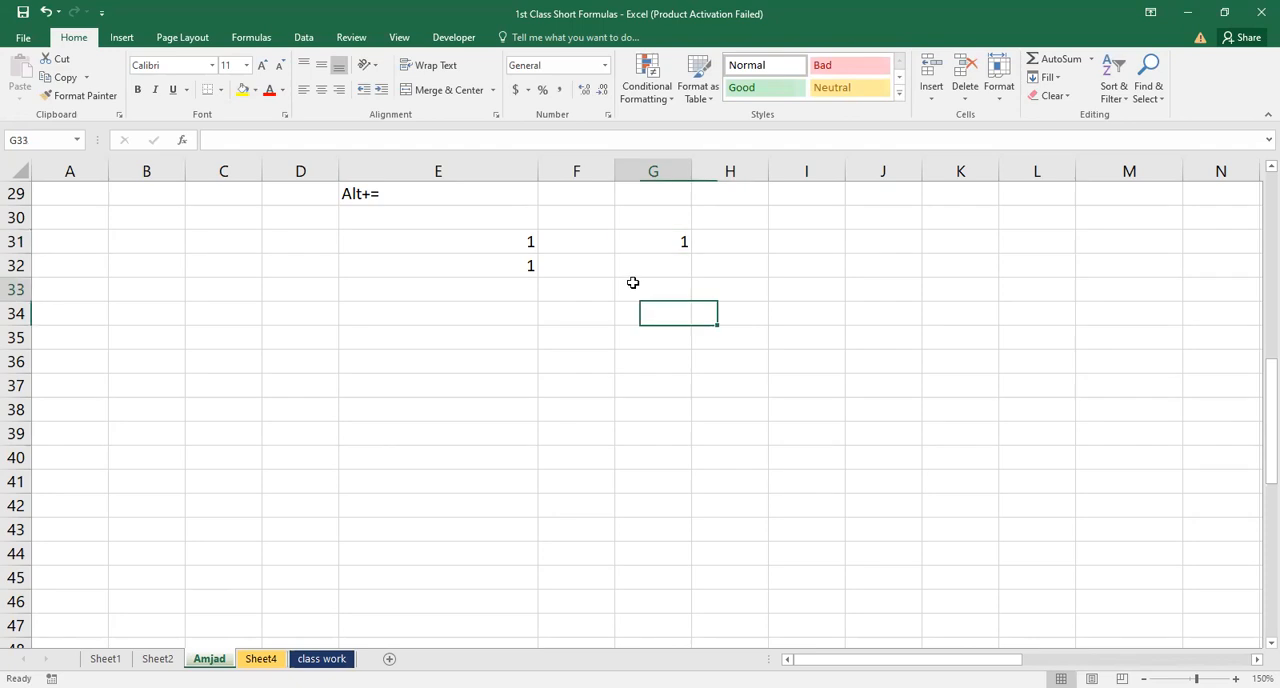
left_click(680, 227)
left_click(667, 248)
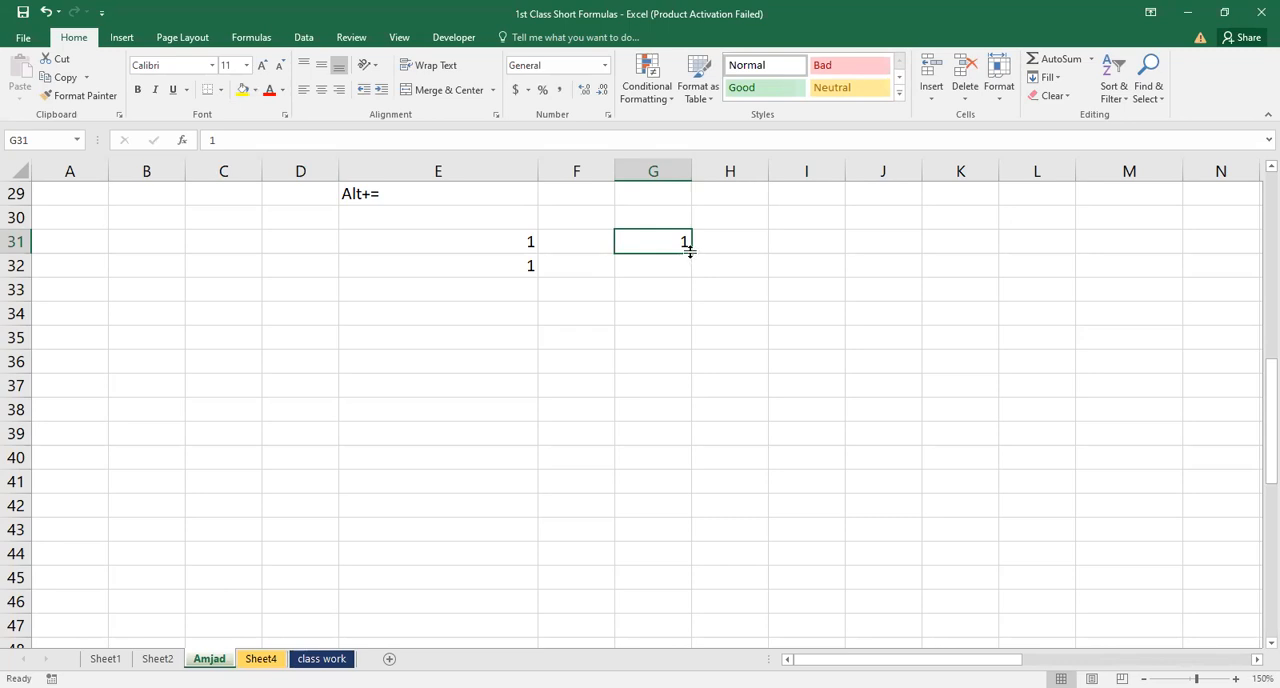
left_click_drag(692, 252, 673, 504)
key("ctrl")
double_click(673, 504)
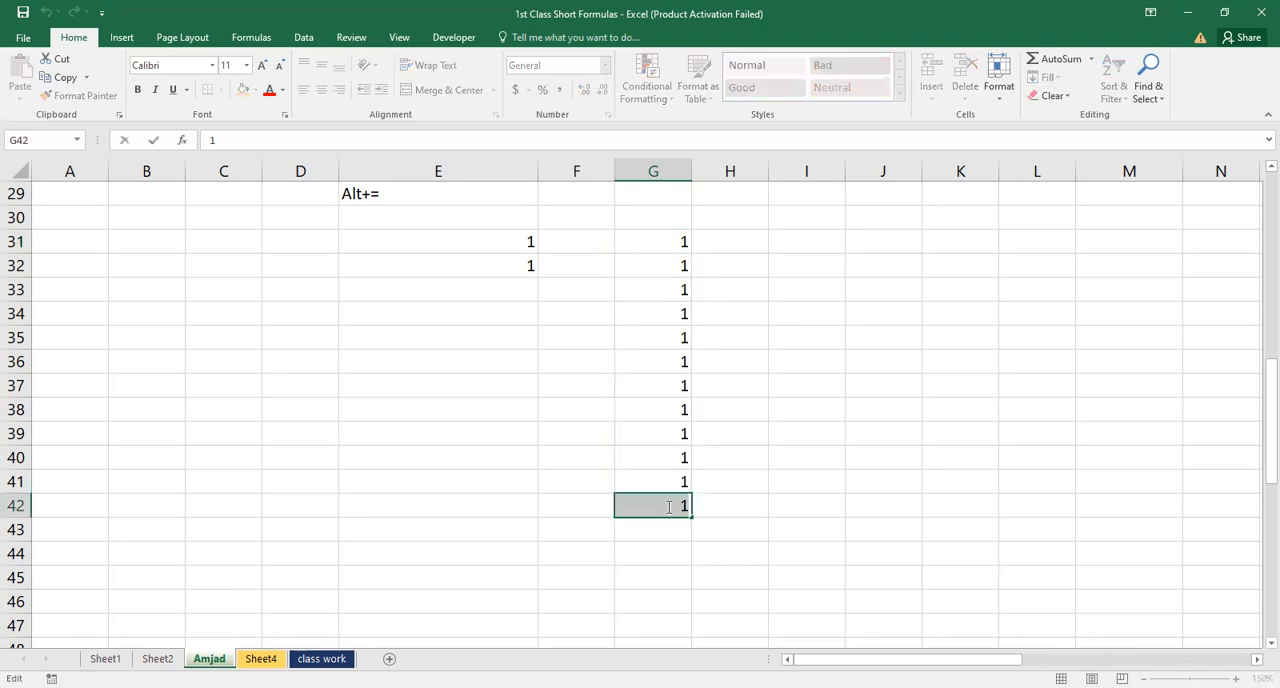
Move the 1 from G31 to H31 and extend it as a series from 1 to 9 down through H39
left_click(676, 245)
left_click_drag(689, 245, 758, 452)
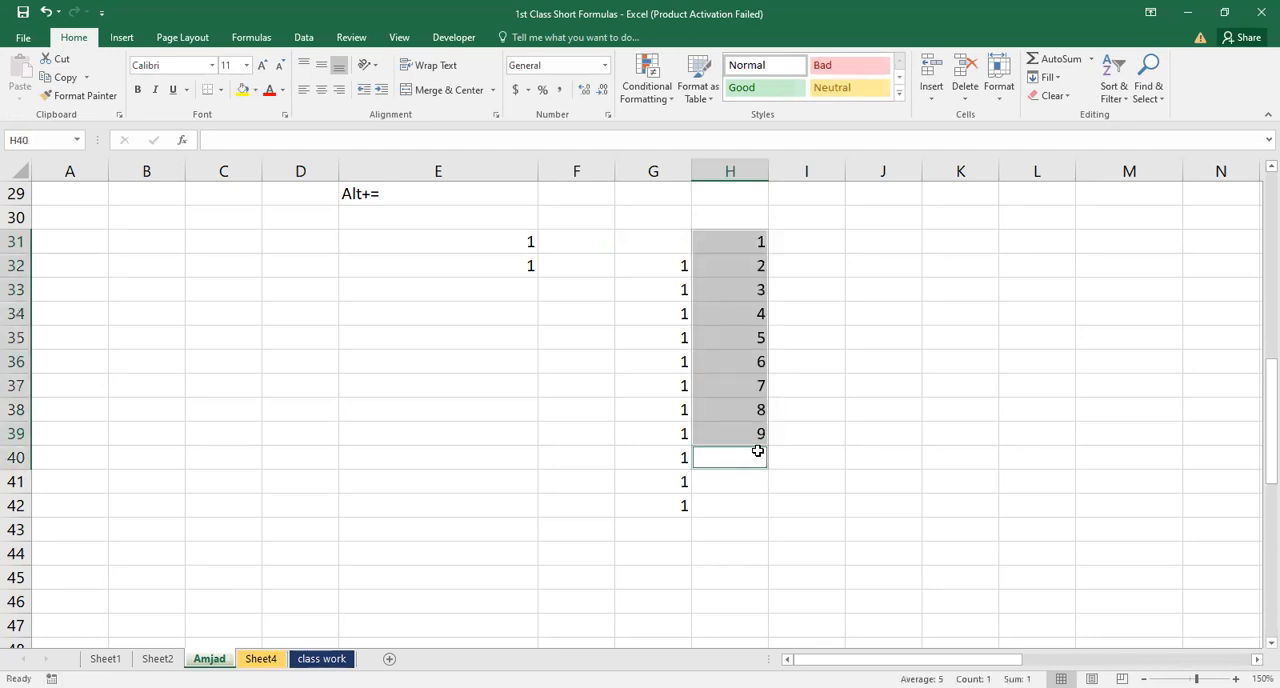
double_click(759, 452)
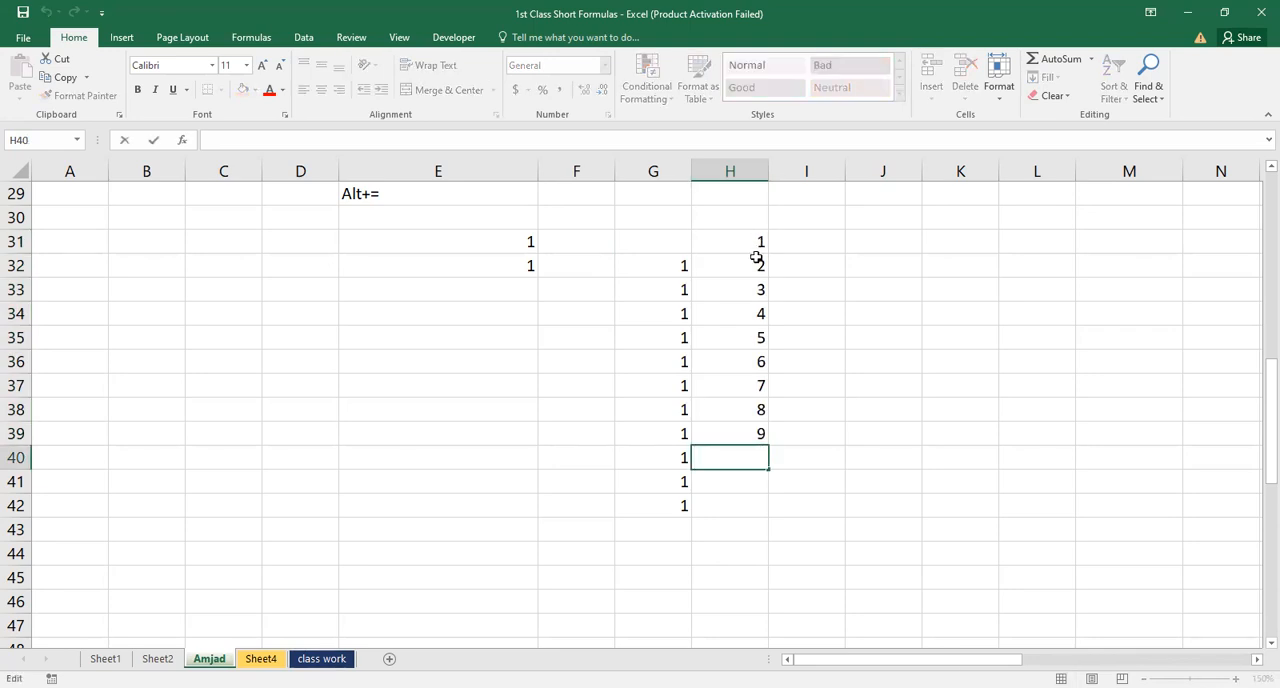
left_click(785, 305)
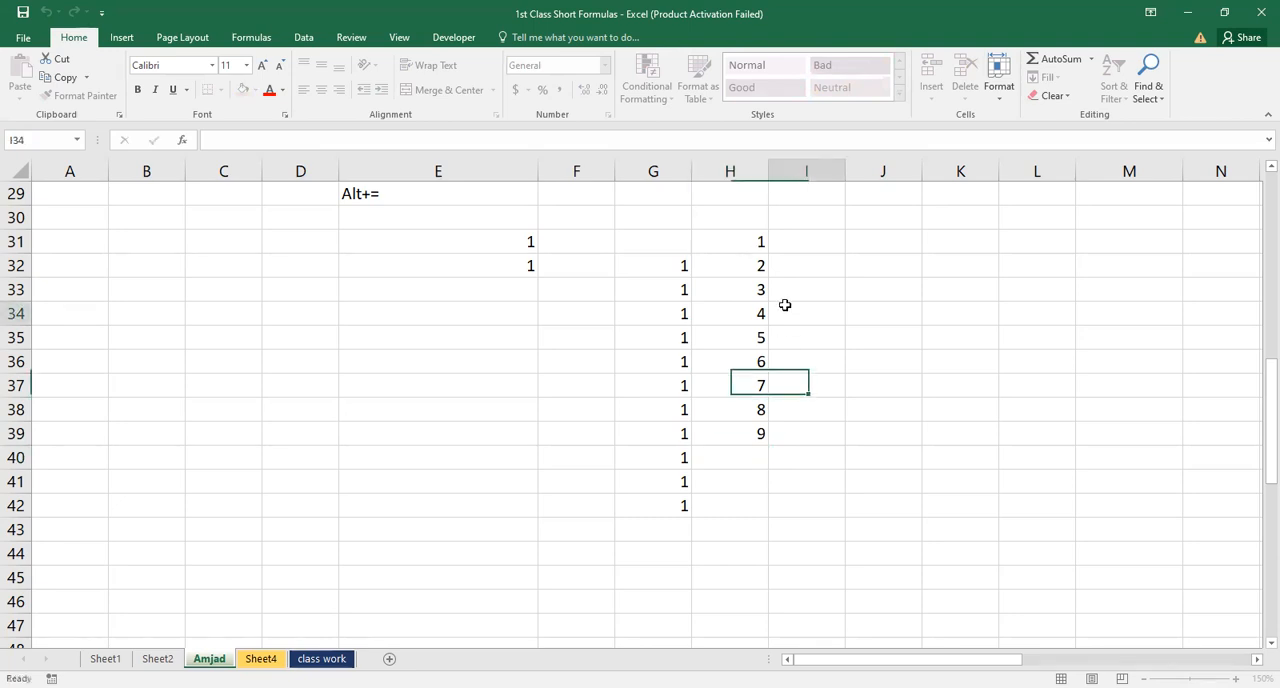
left_click(744, 241)
left_click(744, 241, "ctrl")
double_click(841, 237)
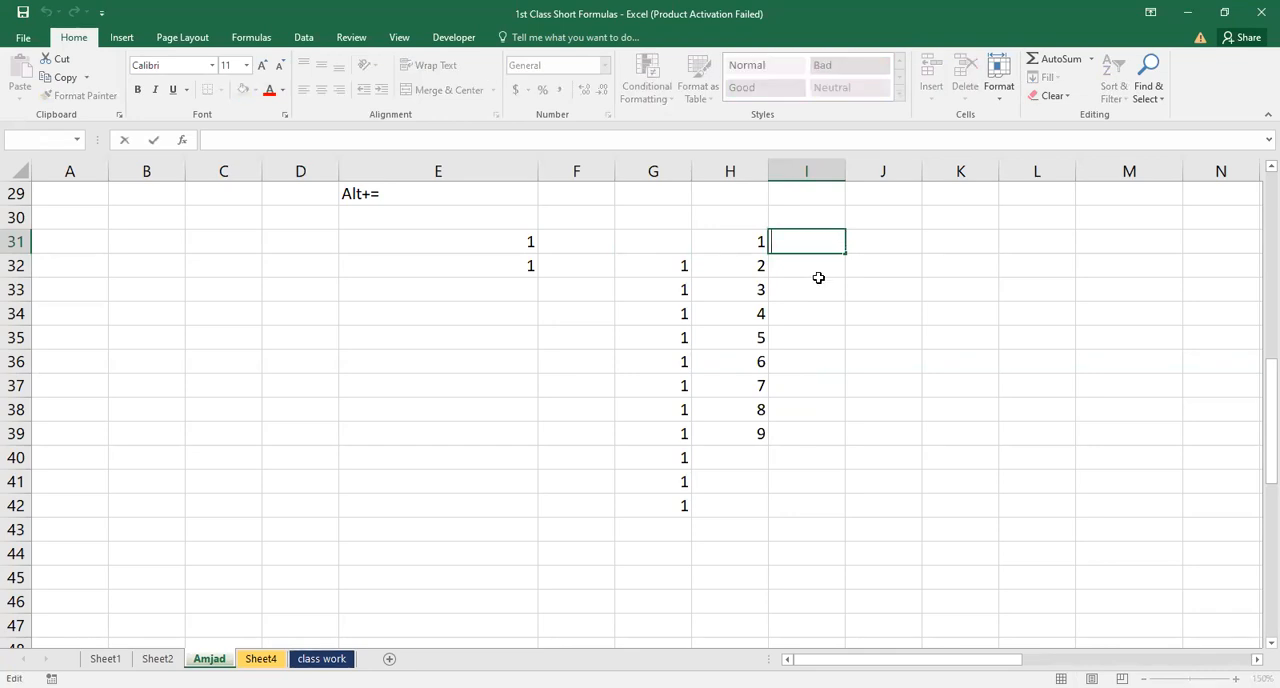
left_click(819, 280)
double_click(817, 239)
left_click(814, 285)
double_click(814, 243)
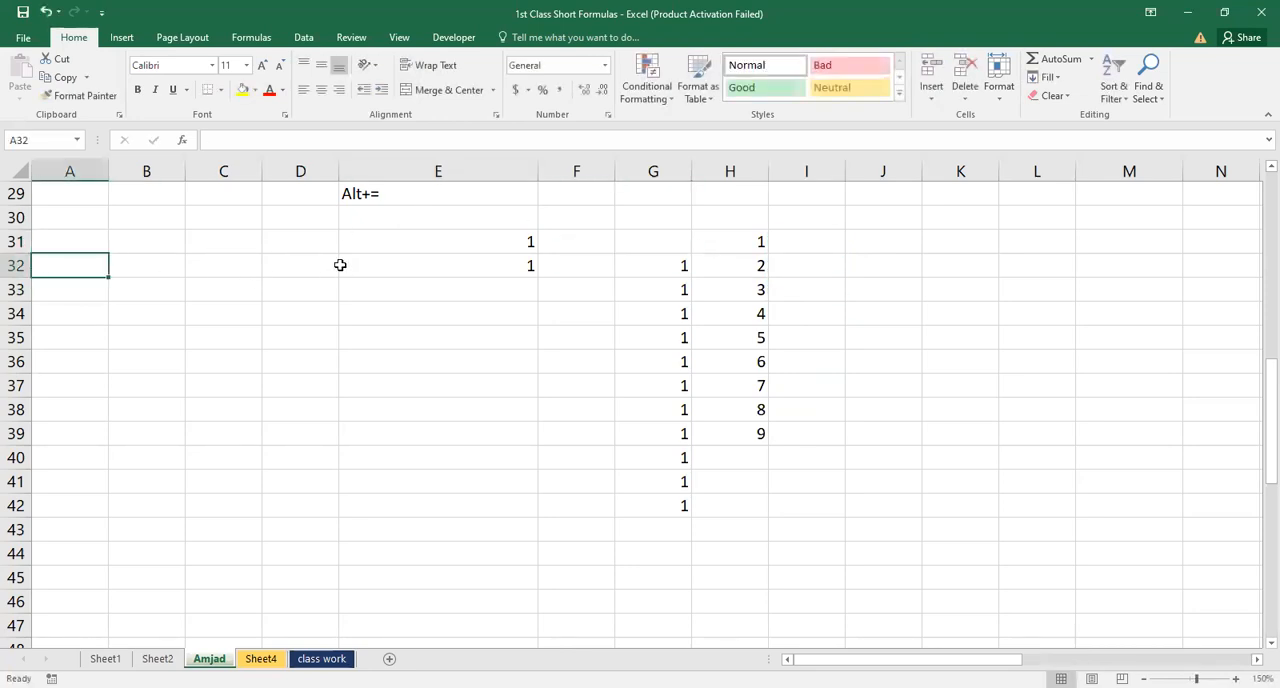
Enter 1 in cell D32 and 2 in cell D33
left_click(306, 262)
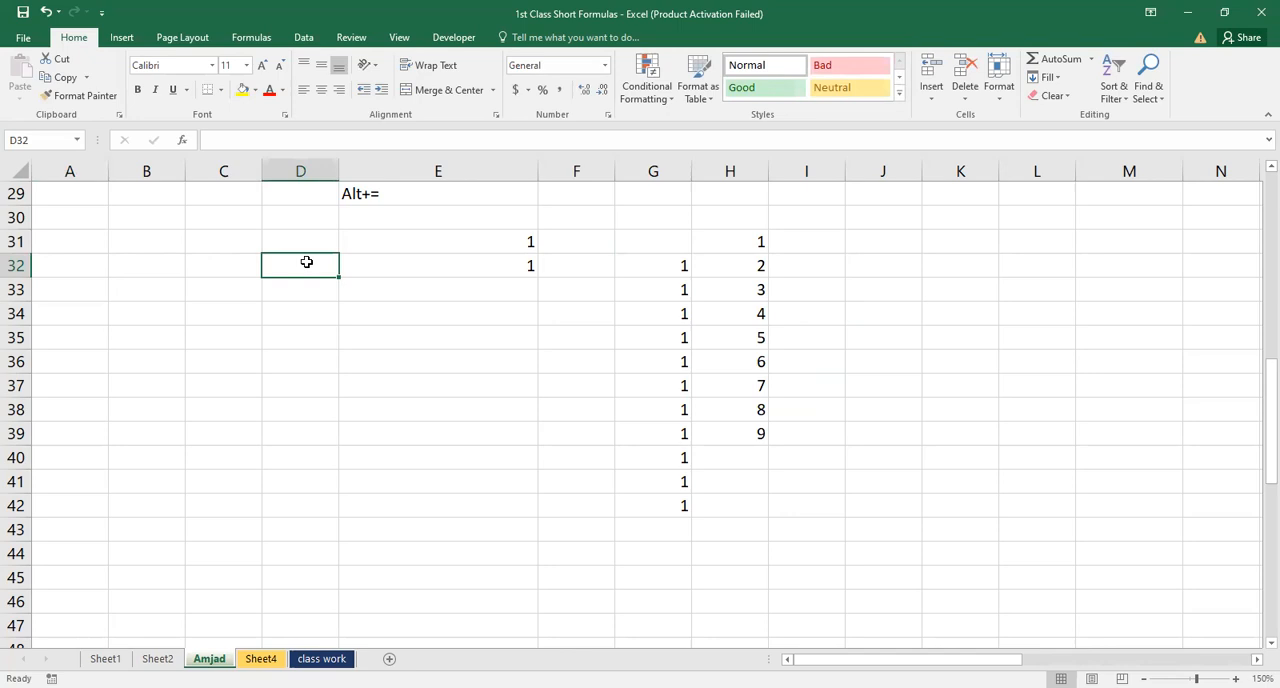
type("1")
key("Return")
type("2")
key("Return")
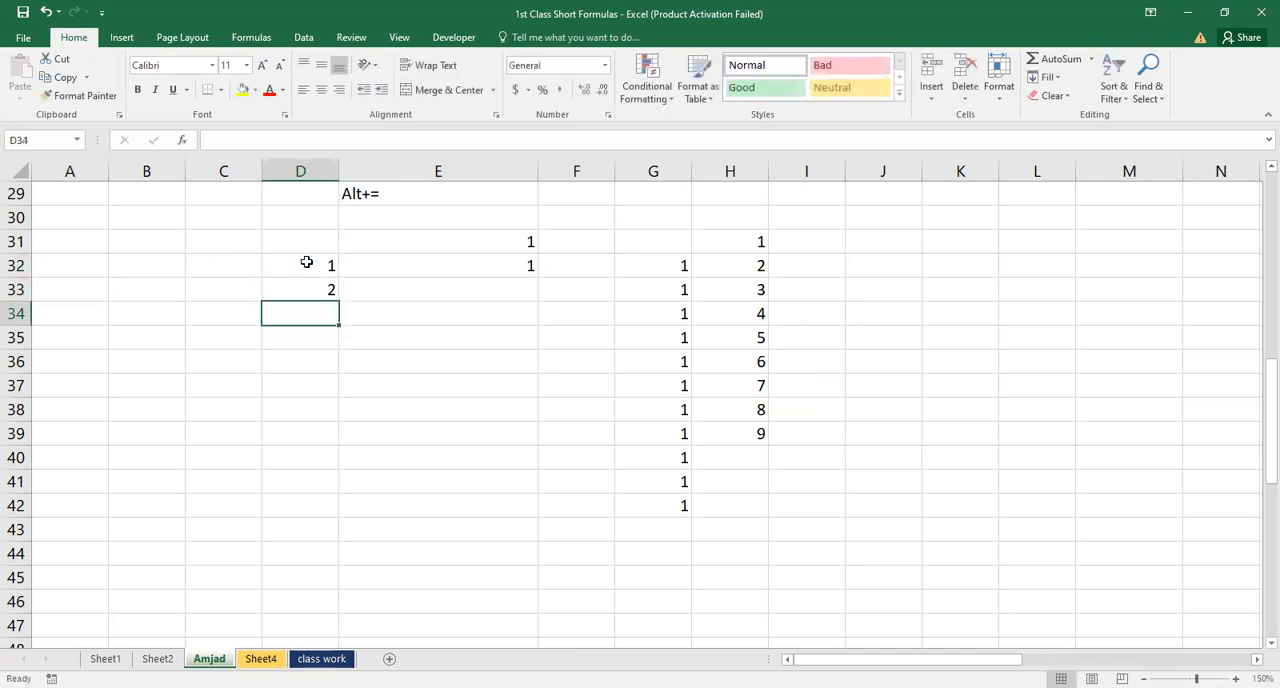
Select D32:D33 and extend the series down through D47 to 16 with the fill handle
left_click(310, 268)
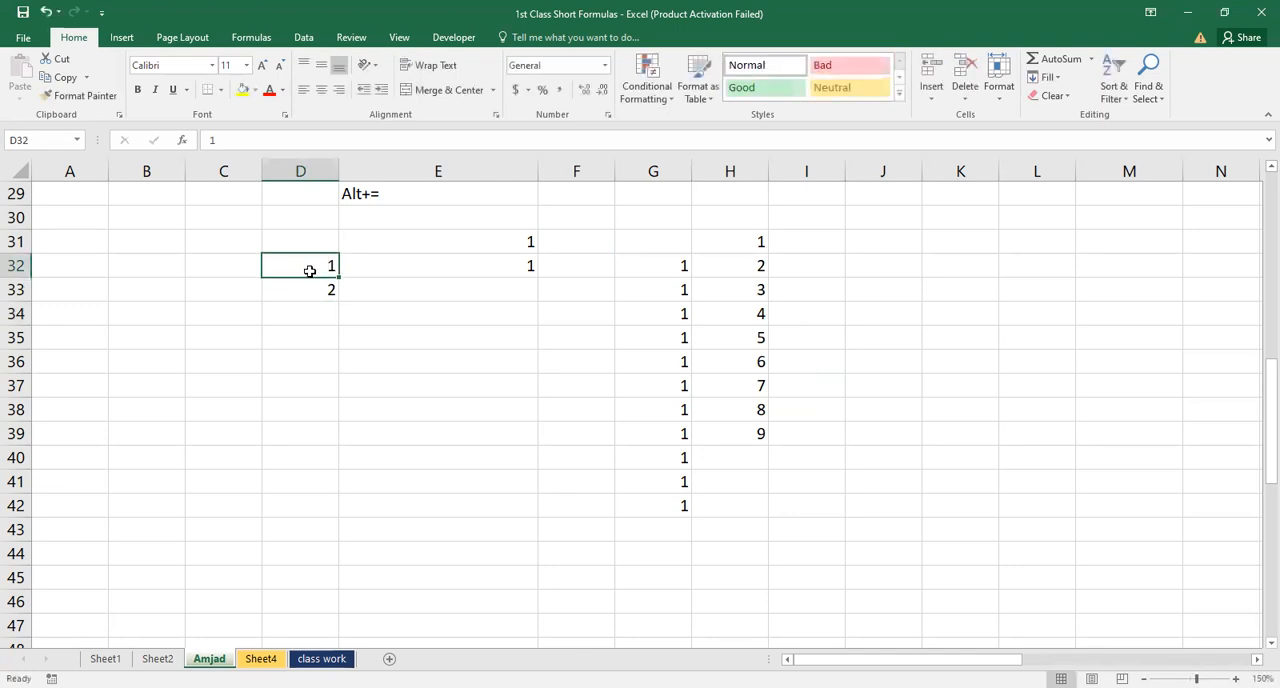
double_click(314, 293)
double_click(318, 265)
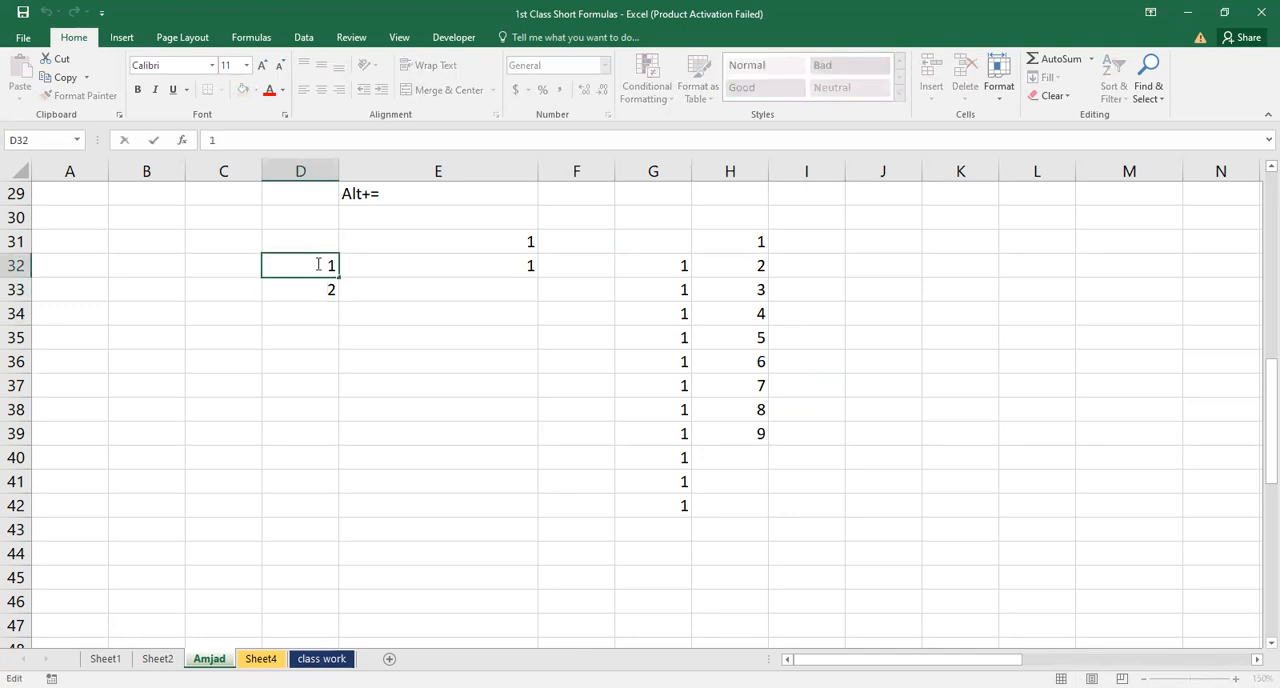
left_click(321, 278)
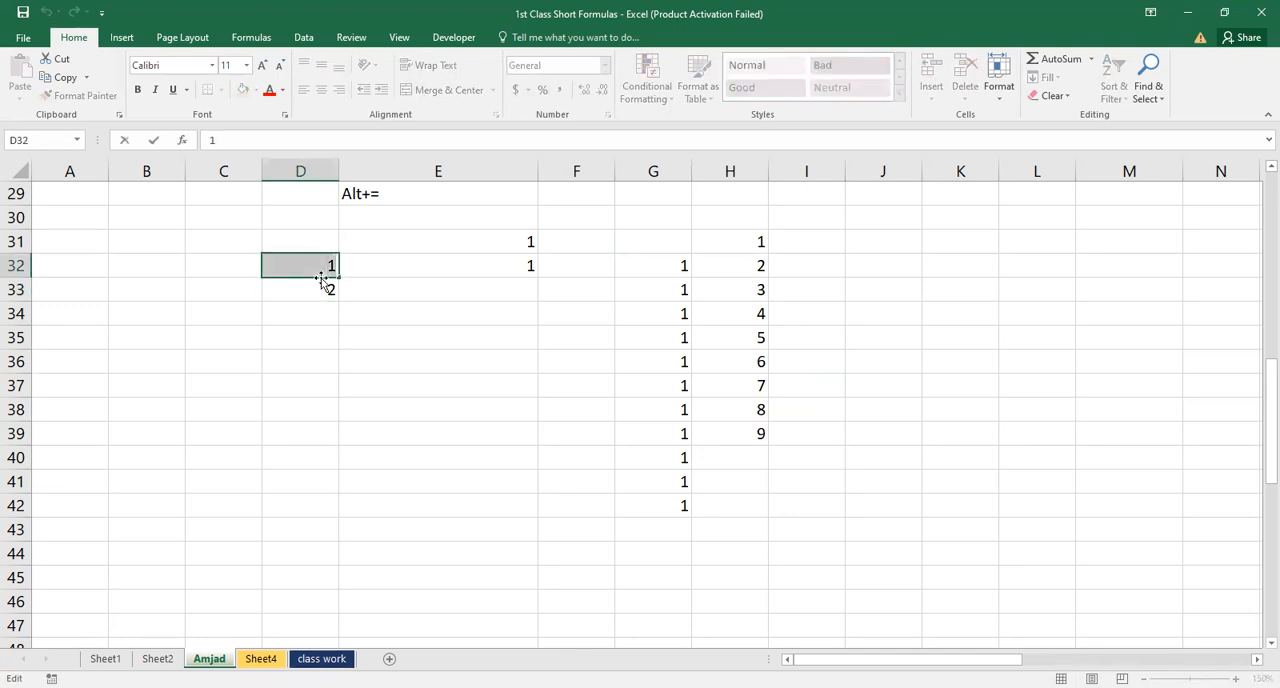
key("Escape")
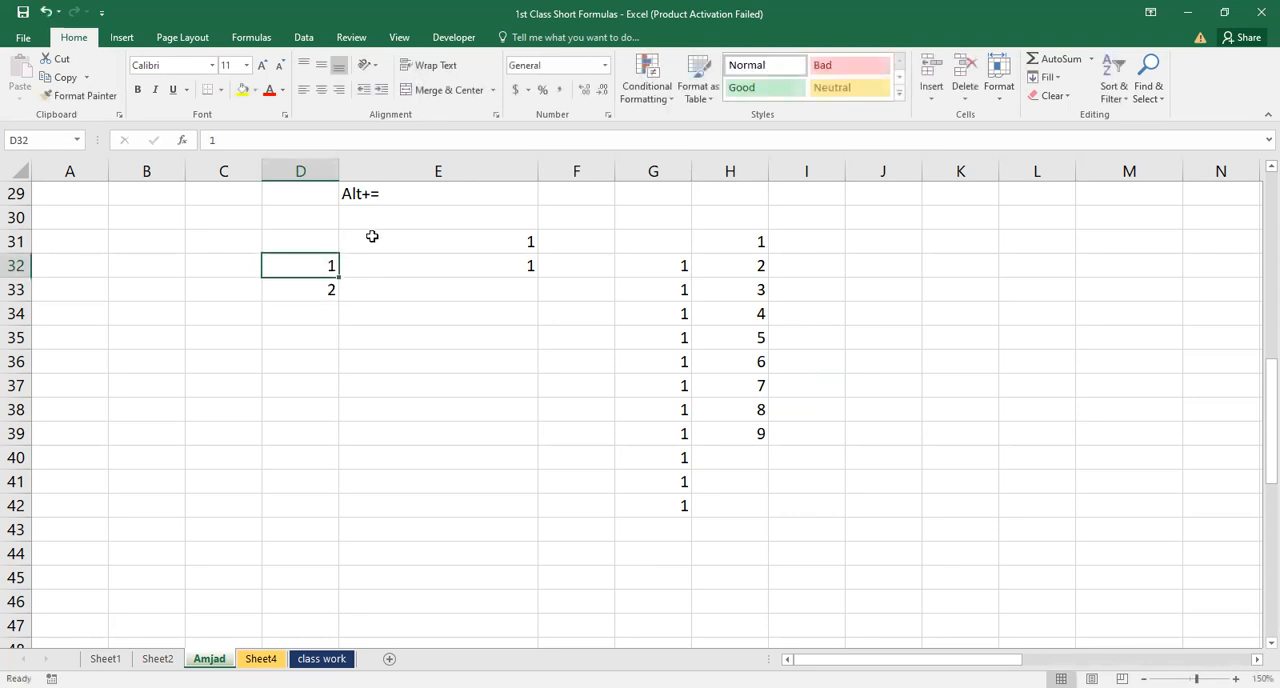
key("shift+Down")
left_click_drag(338, 302, 327, 624)
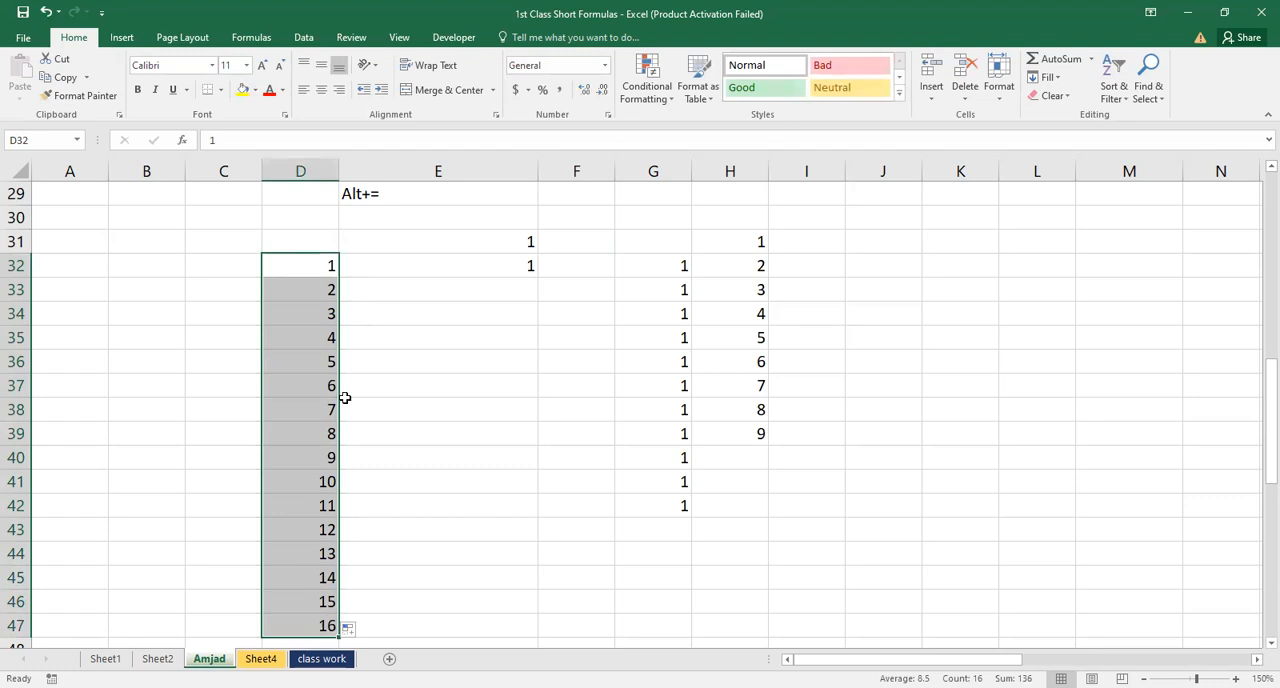
Clear the number series from column D, starting at D32
key("Up")
key("Down")
key("ctrl+shift+Down")
key("Delete")
Enter 1 in cell C32 and 2 in cell C33
key("Left")
key("Down")
key("Right")
key("Up")
key("Left")
type("1")
key("Return")
type("2")
key("Return")
Select C32:C33 and extend the series down through C70 to 39 with the fill handle
key("Up")
key("Up")
key("shift+Down")
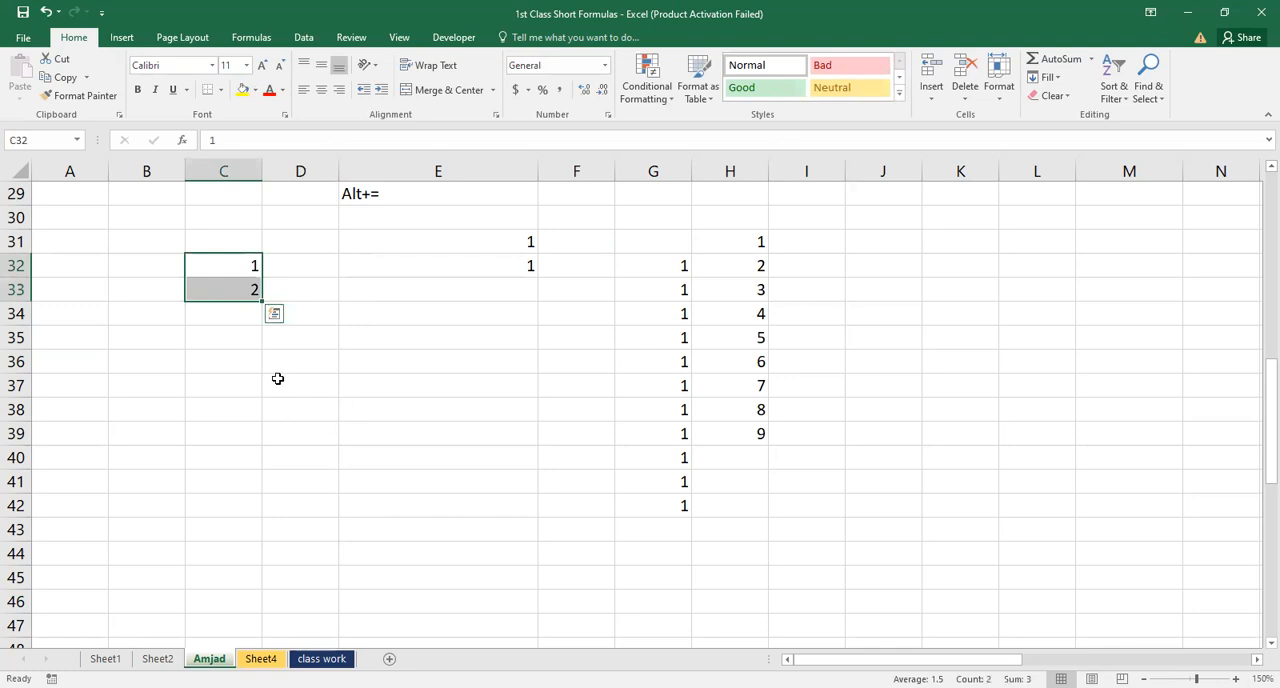
left_click_drag(263, 300, 248, 605)
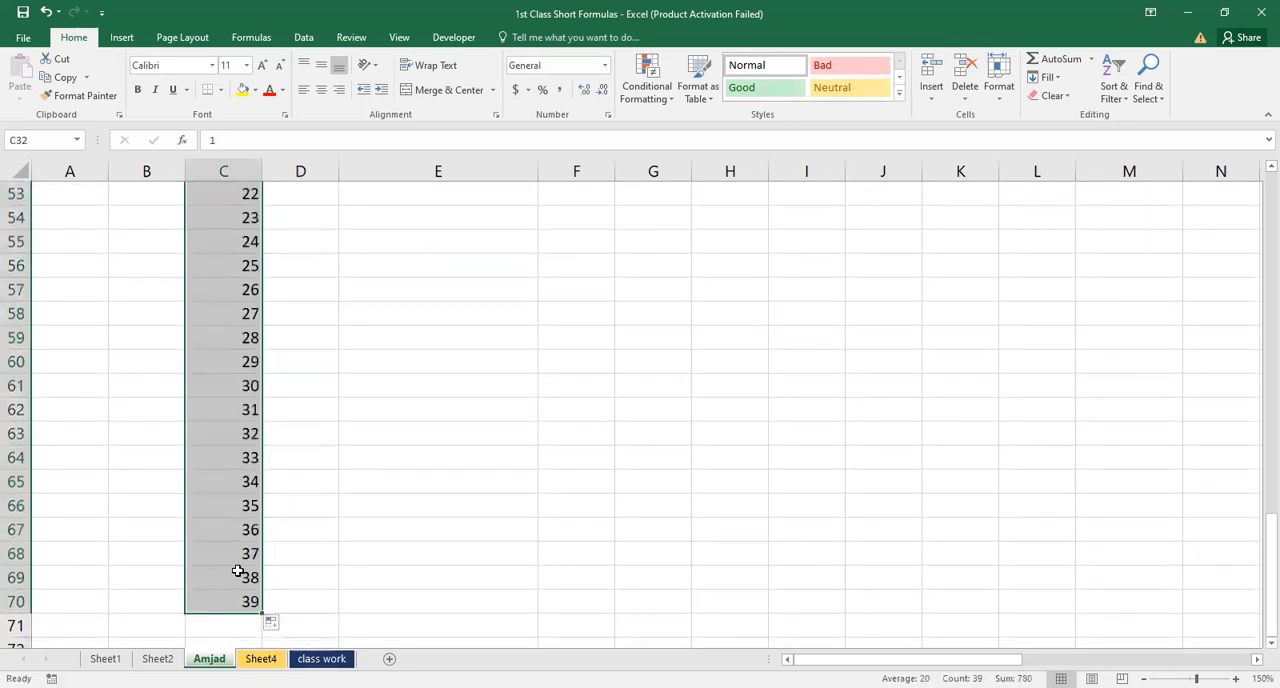
Clear the whole number series from C32 down column C and return to C32
key("ctrl+Down")
key("ctrl+Up")
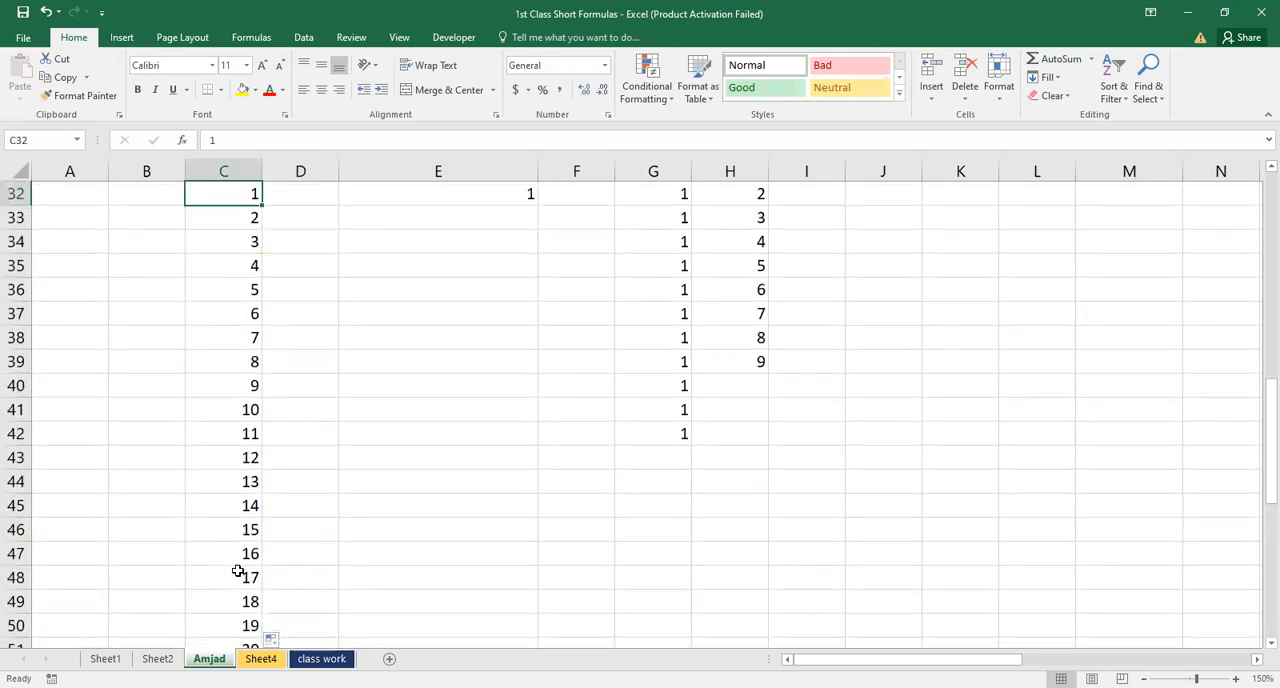
key("ctrl+shift+Down")
key("Delete")
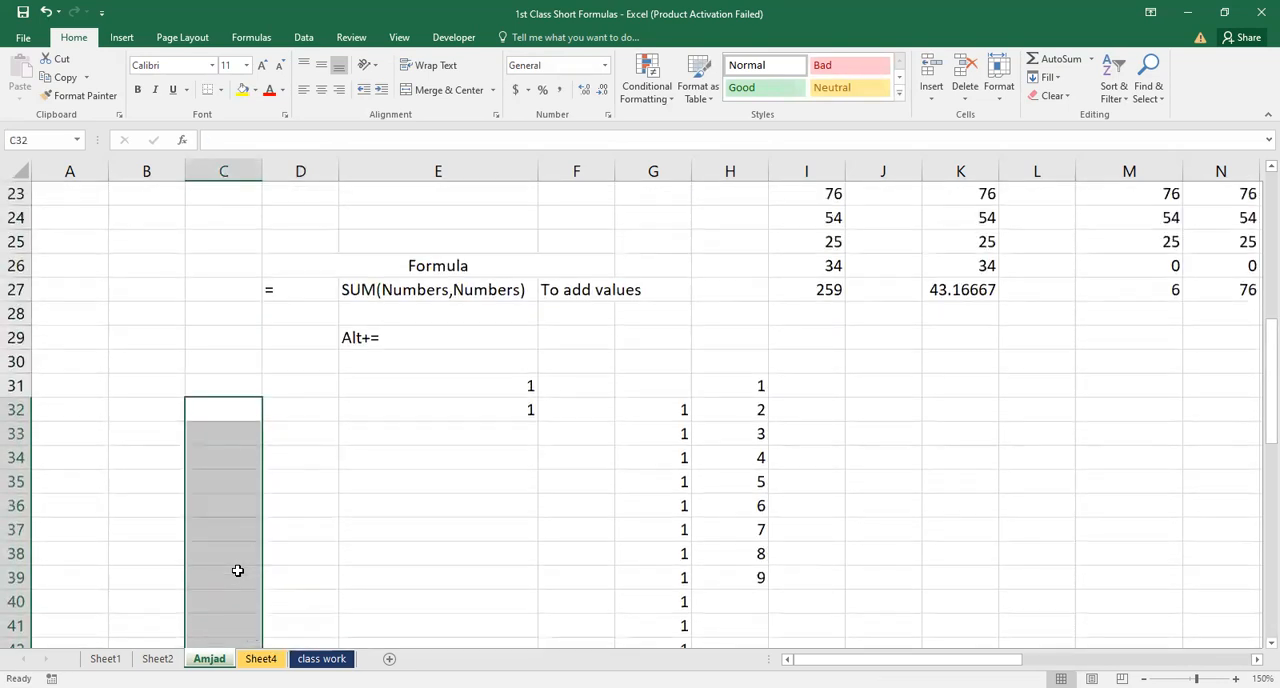
key("Down")
key("Up")
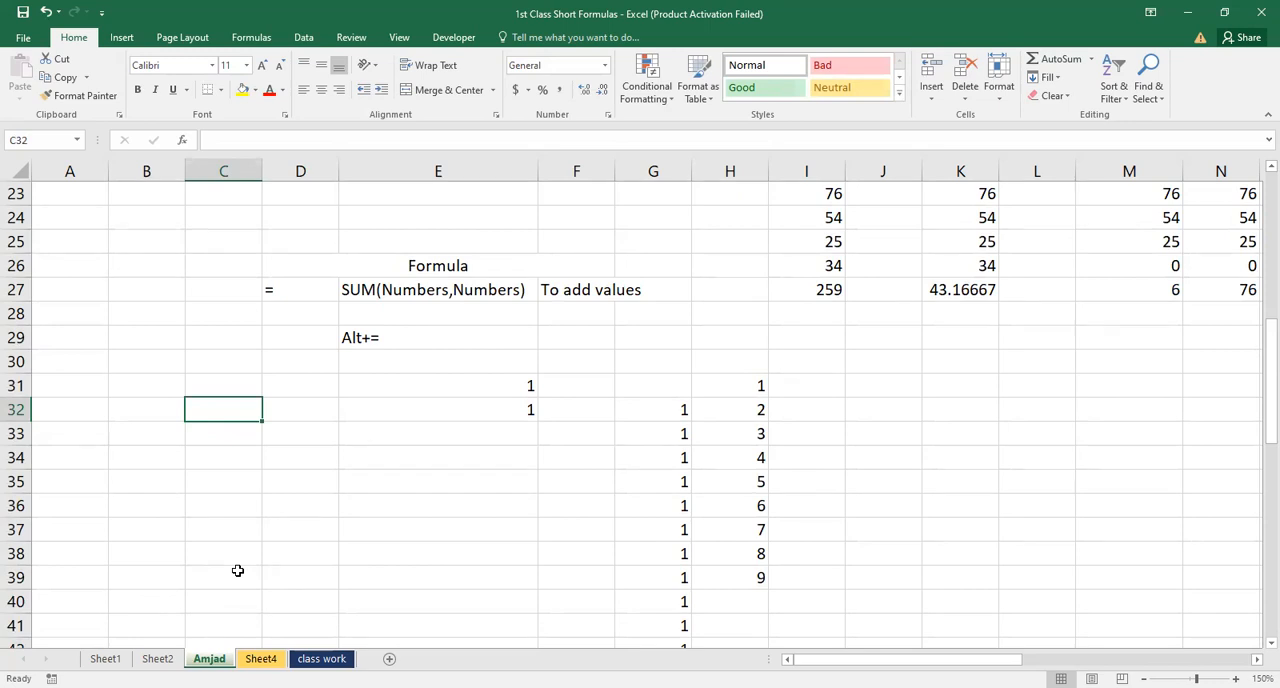
Enter 1 in cell C32 and clear it again
type("1")
key("ctrl+Return")
key("Delete")
Try a linear Series fill in rows from empty cell C32 with step value 1 and stop value 100
left_click(1056, 80)
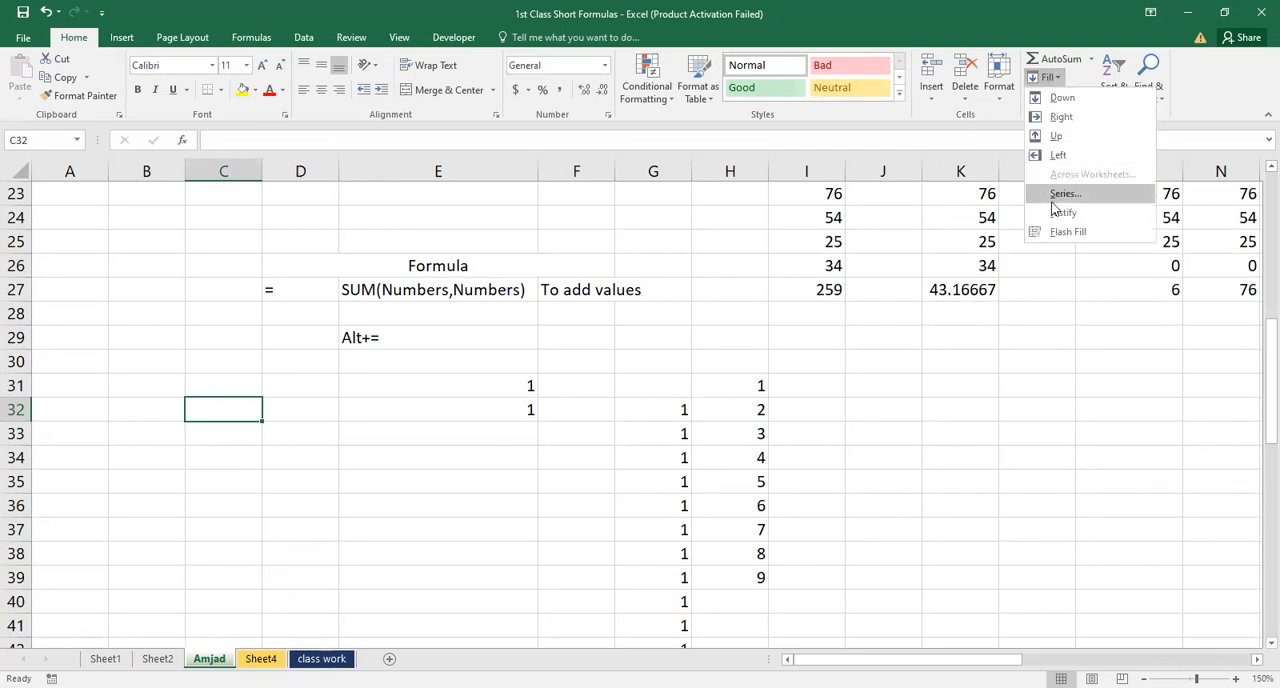
left_click(1058, 196)
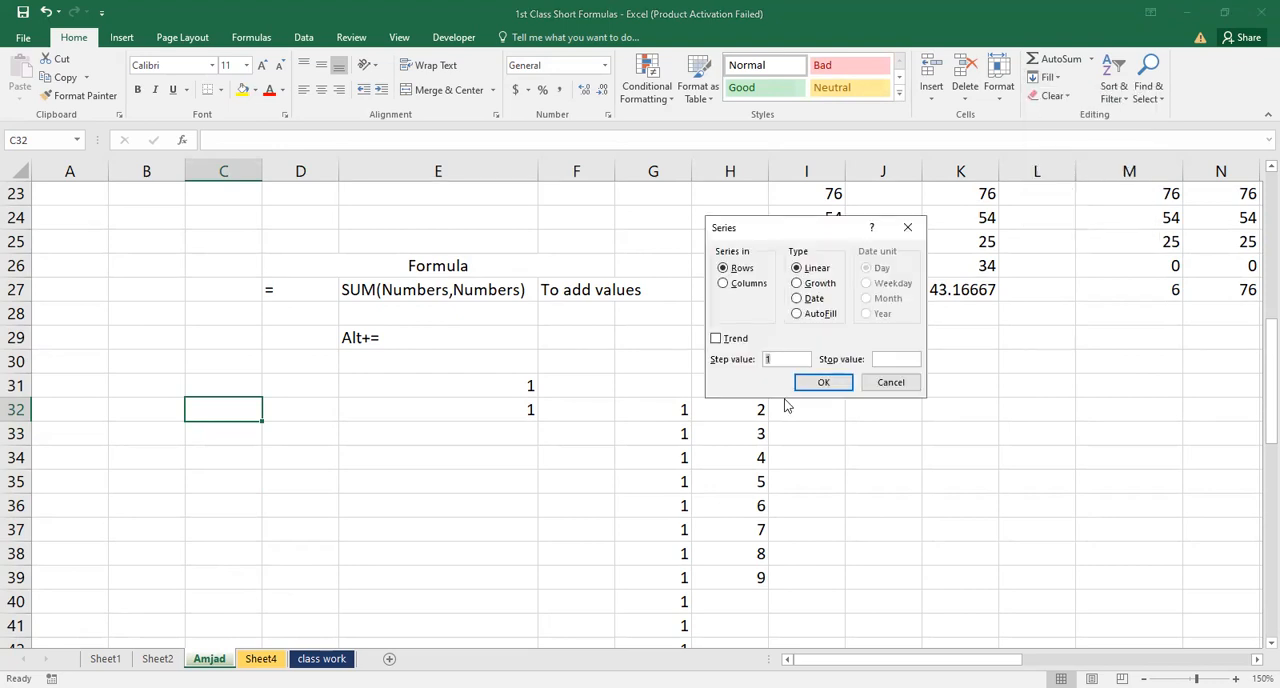
left_click(883, 358)
type("100")
left_click(823, 382)
left_click(814, 386)
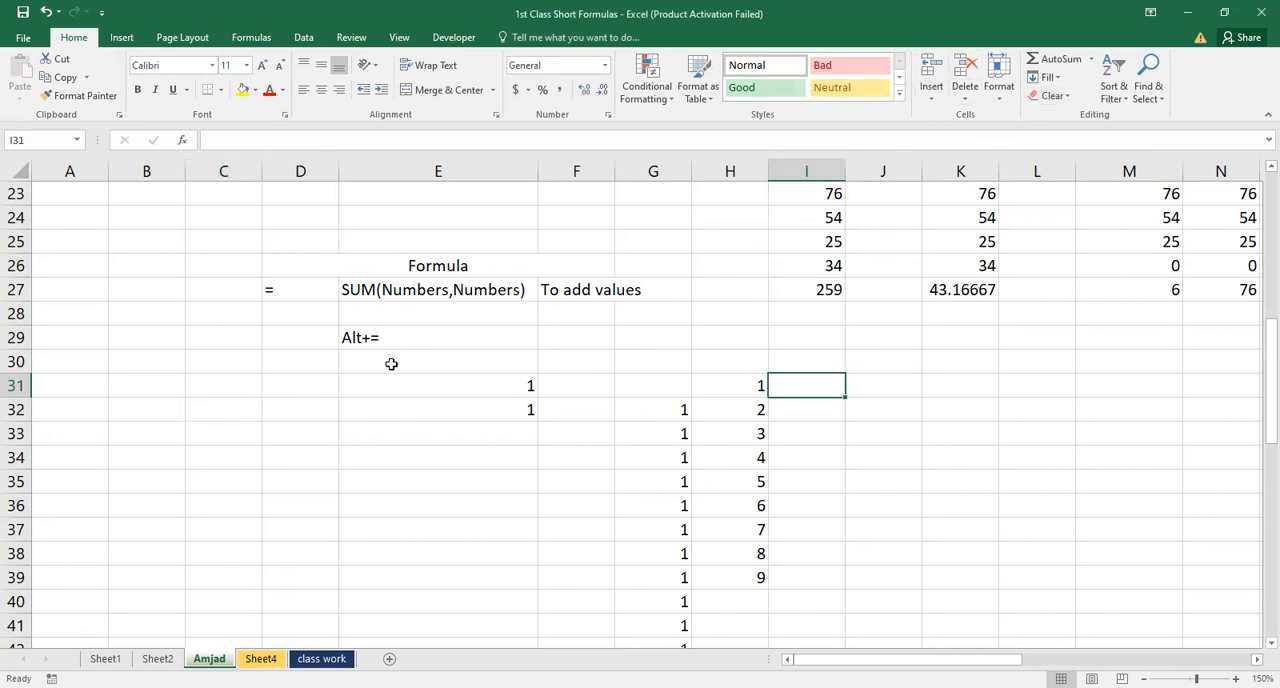
Retry the linear Series fill from empty cell C31 with stop value 100
left_click(234, 386)
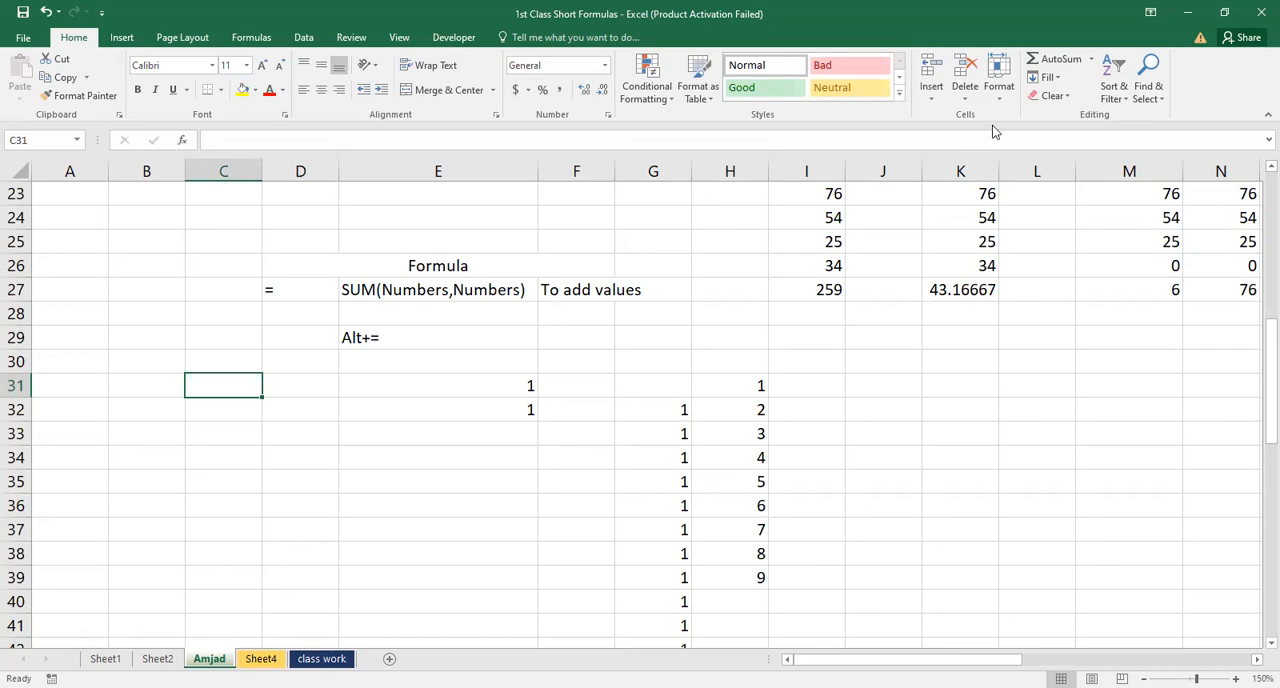
left_click(1055, 79)
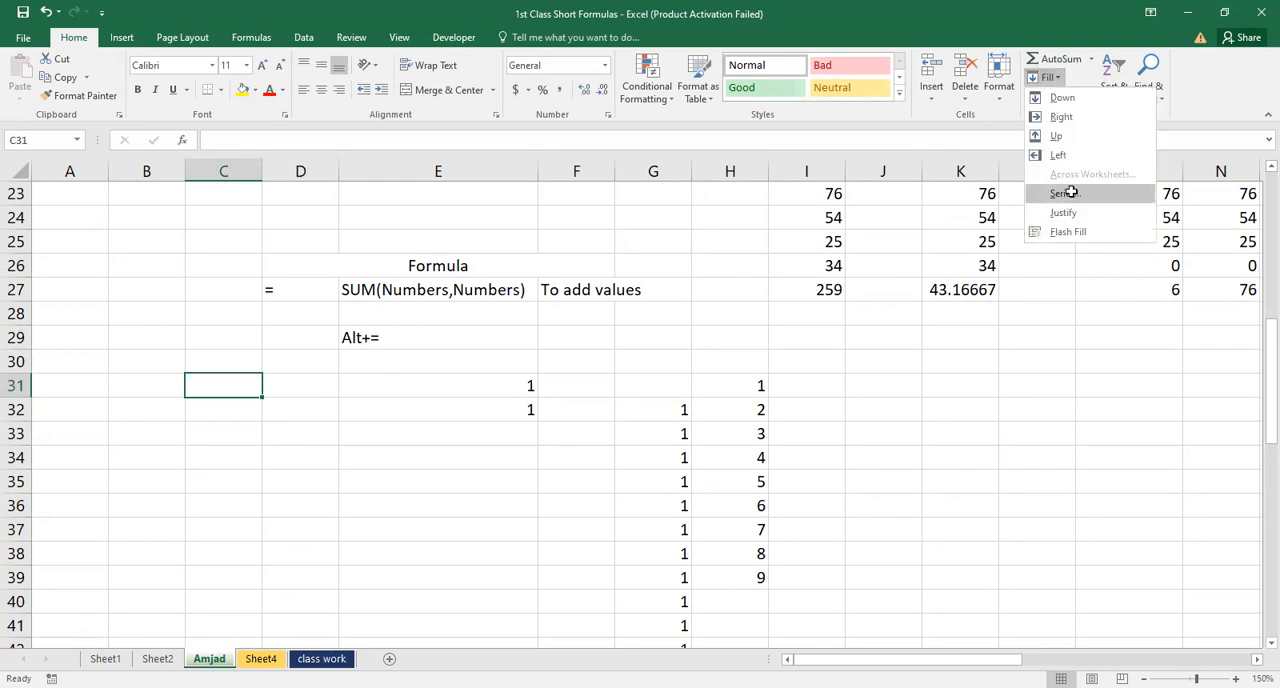
left_click(1063, 193)
left_click(879, 358)
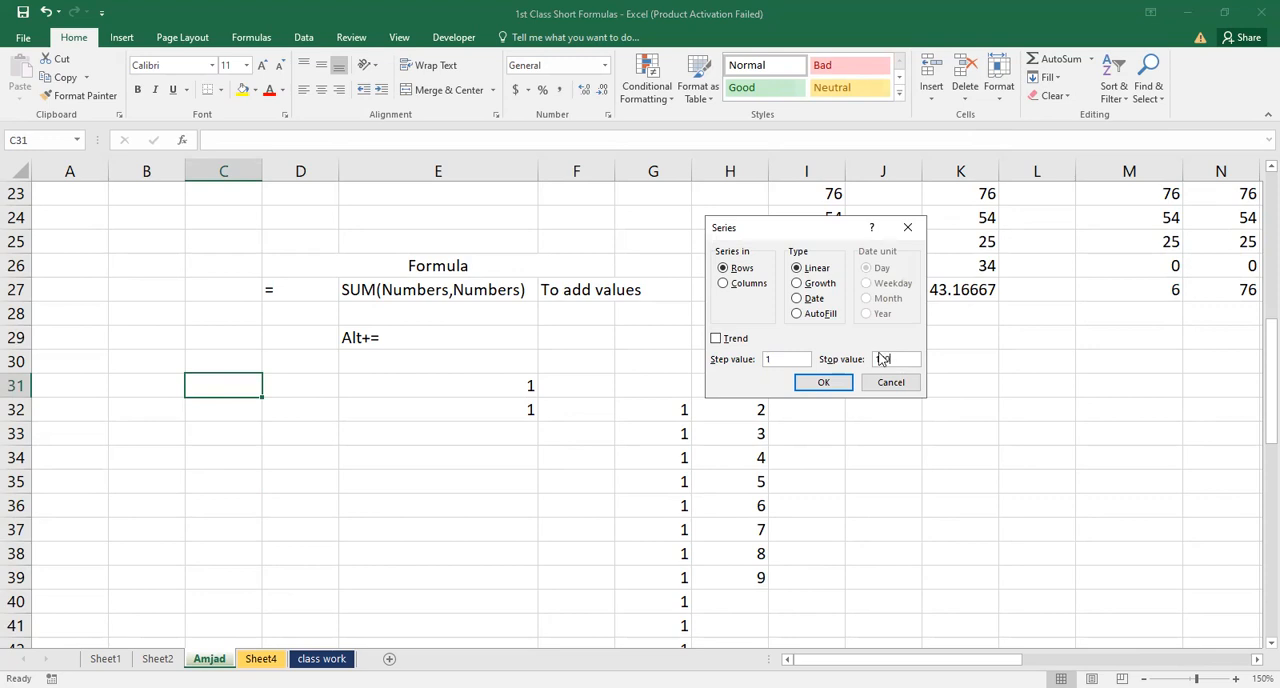
key("Return")
Enter 1 in C31 and fill a linear series along row 31 with step value 1 and stop value 100
type("1")
key("Return")
key("Up")
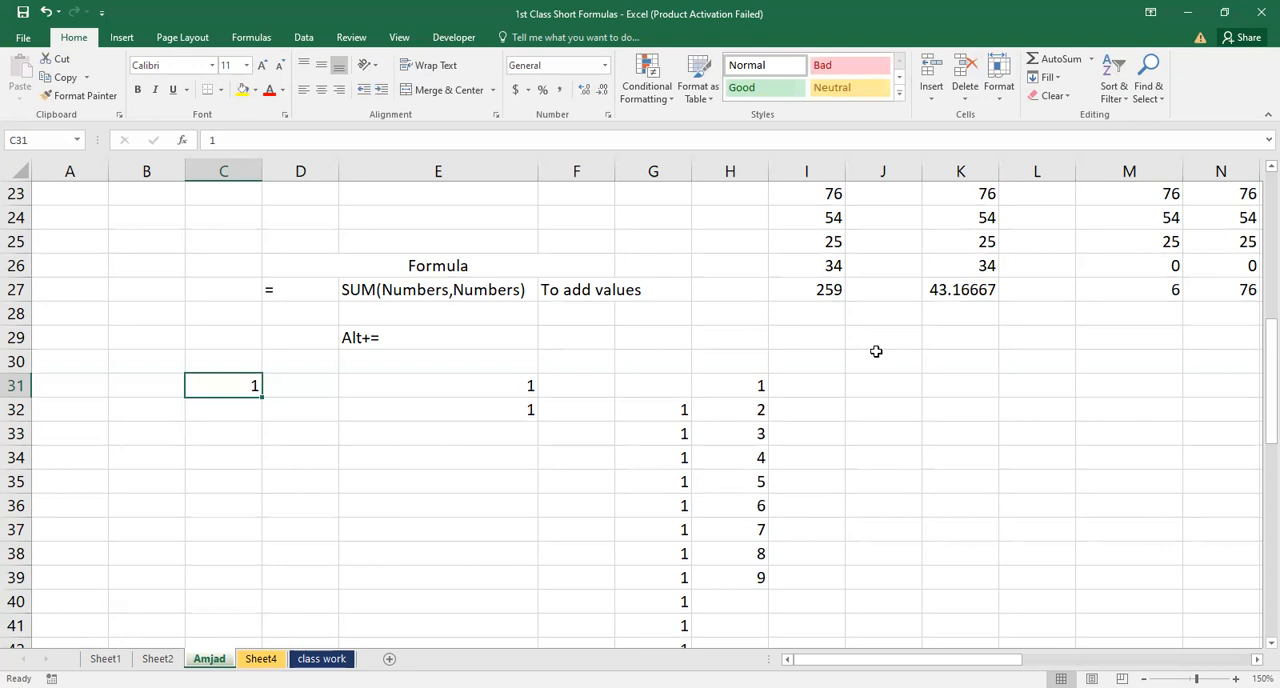
left_click(1058, 88)
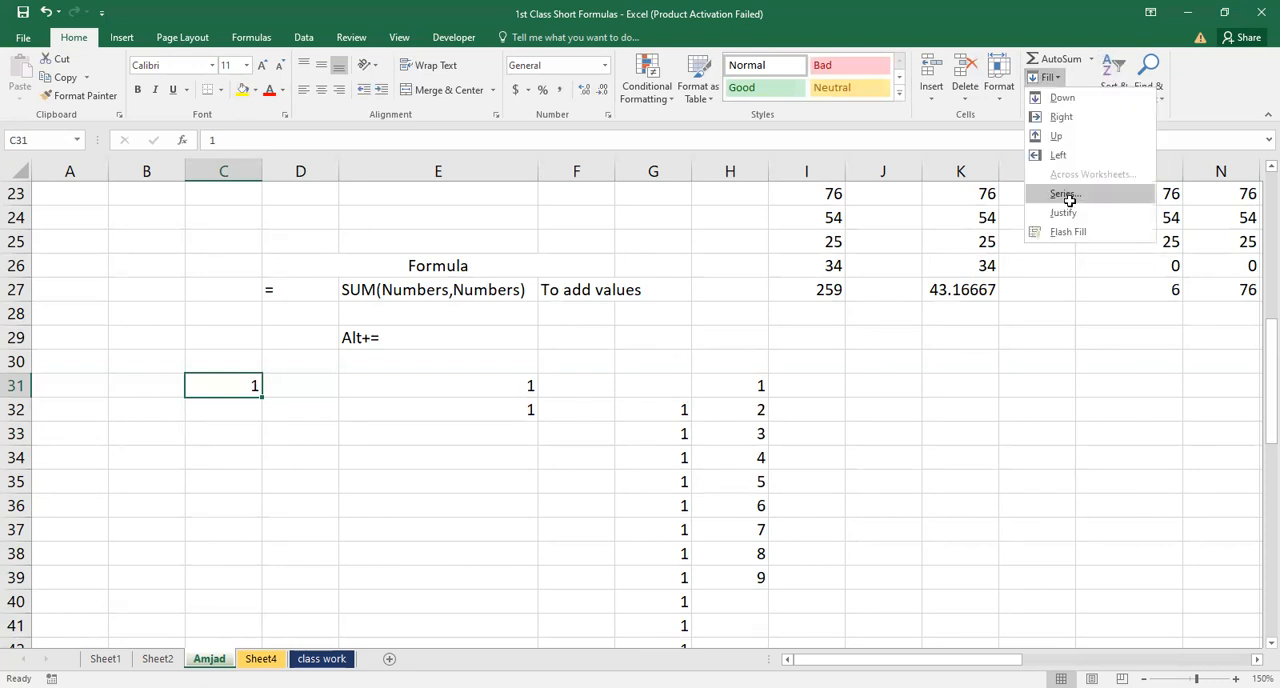
left_click(1064, 194)
left_click(892, 358)
type("100")
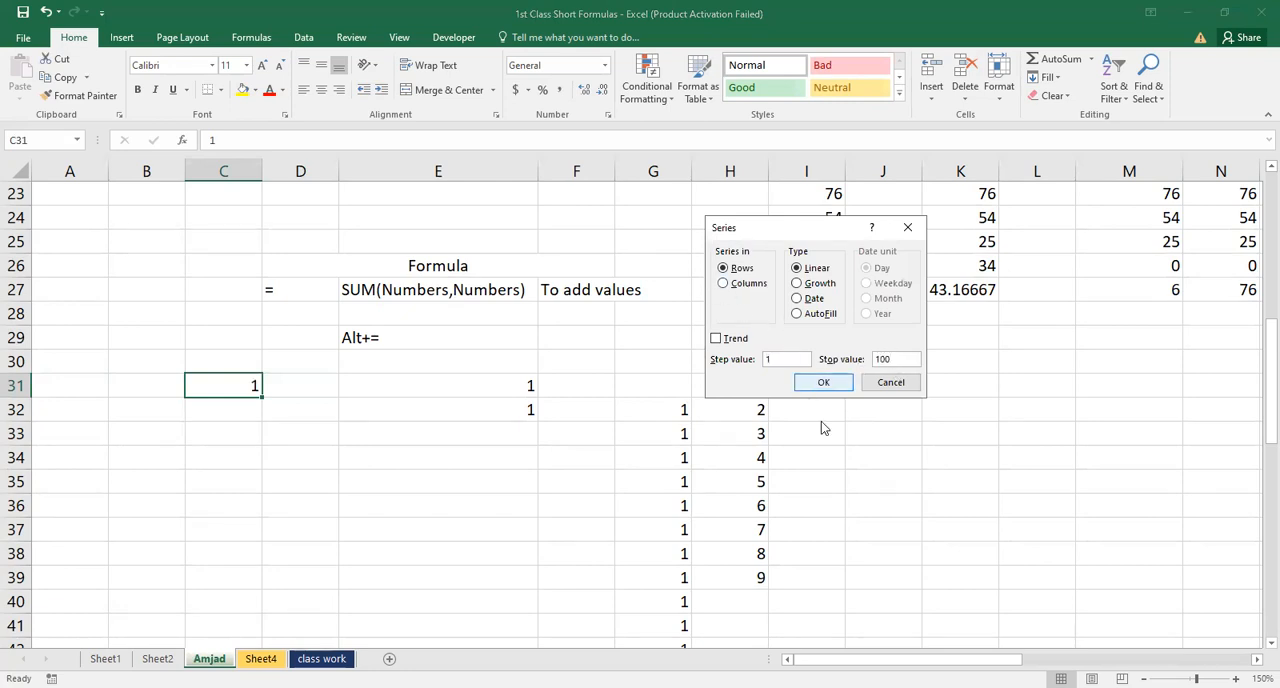
left_click(825, 384)
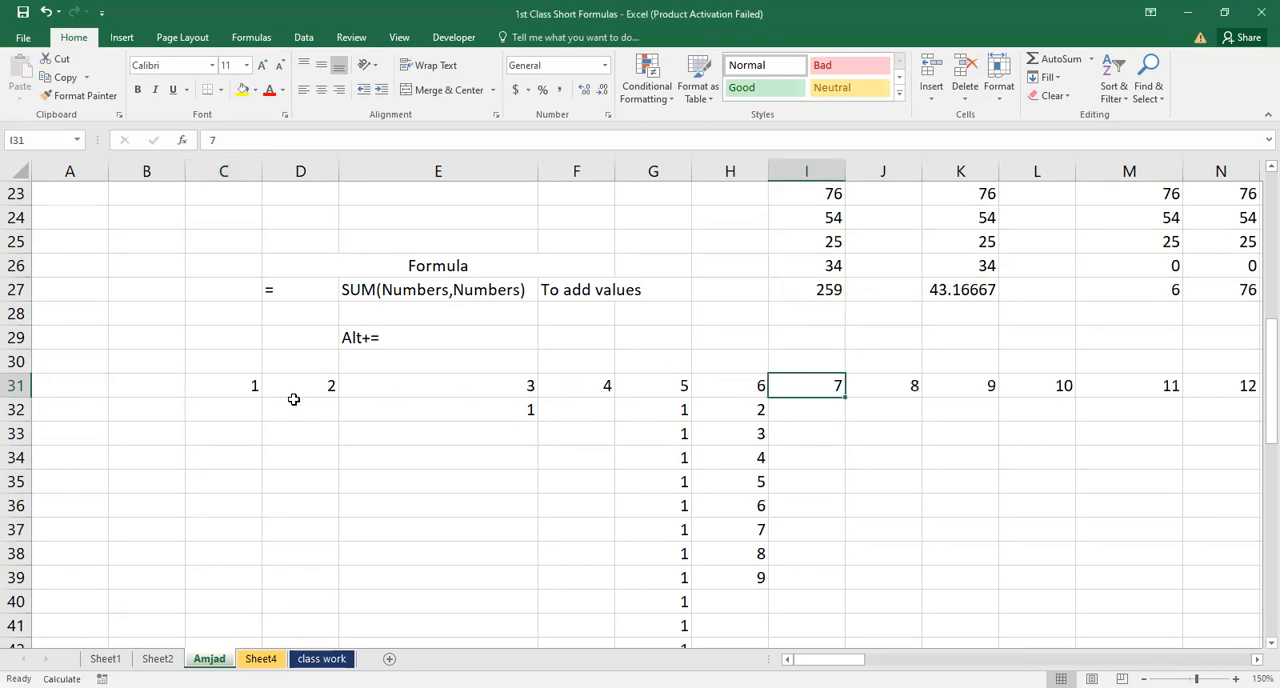
Select the series in row 31 from C31 through CX31, clear its contents, and return to C31
left_click(234, 377)
key("shift+Right")
key("shift+Right")
key("shift+Right")
key("shift+Right")
key("shift+Right")
key("shift+Right")
key("shift+Right")
key("shift+Right")
key("shift+Right")
key("shift+Right")
key("shift+Right")
key("shift+Right")
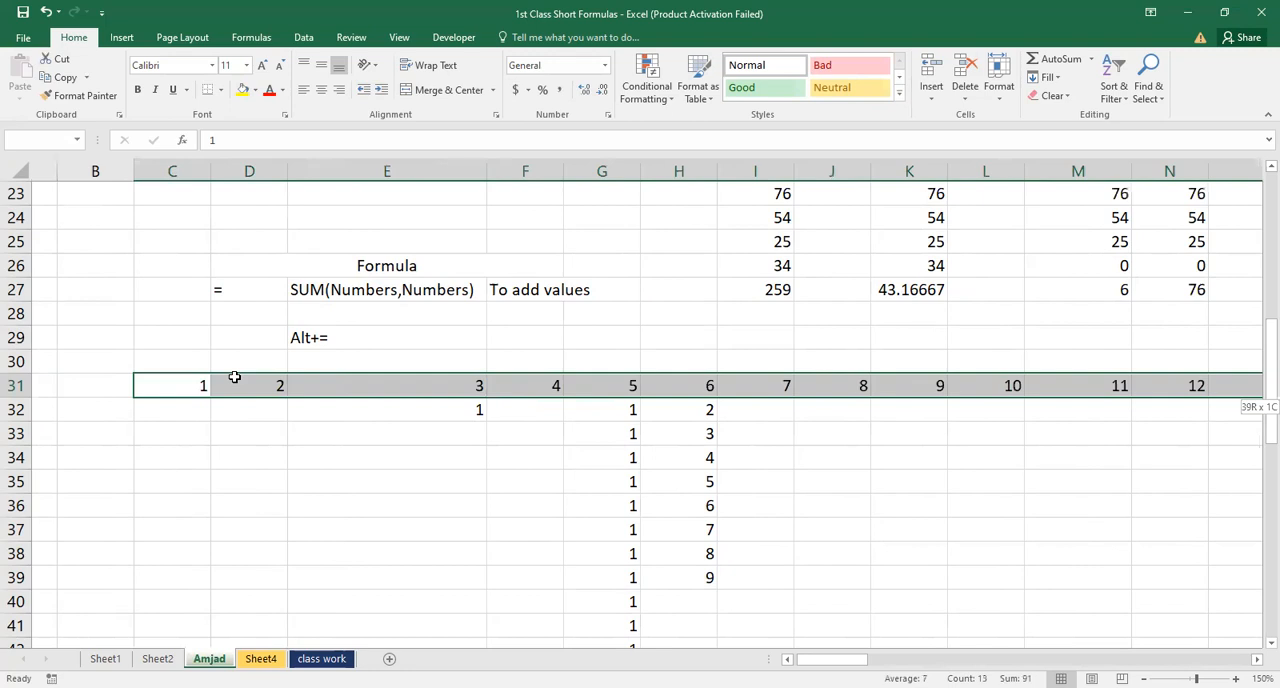
key("shift+Right")
key("shift+Right")
key("shift+Right")
key("shift+Right")
key("shift+Right")
key("shift+Right")
key("shift+Right")
key("shift+Right")
key("shift+Right")
key("shift+Right")
key("shift+Right")
key("shift+Right")
key("shift+Right")
key("shift+Right")
key("shift+Right")
key("shift+Right")
key("shift+Right")
key("shift+Right")
key("shift+Right")
key("shift+Right")
key("shift+Right")
key("shift+Right")
key("shift+Right")
key("shift+Right")
key("shift+Right")
key("shift+Right")
key("shift+Right")
key("shift+Right")
key("shift+Right")
key("shift+Right")
key("shift+Right")
key("shift+Right")
key("shift+Right")
key("shift+Right")
key("shift+Right")
key("shift+Right")
key("shift+Right")
key("shift+Right")
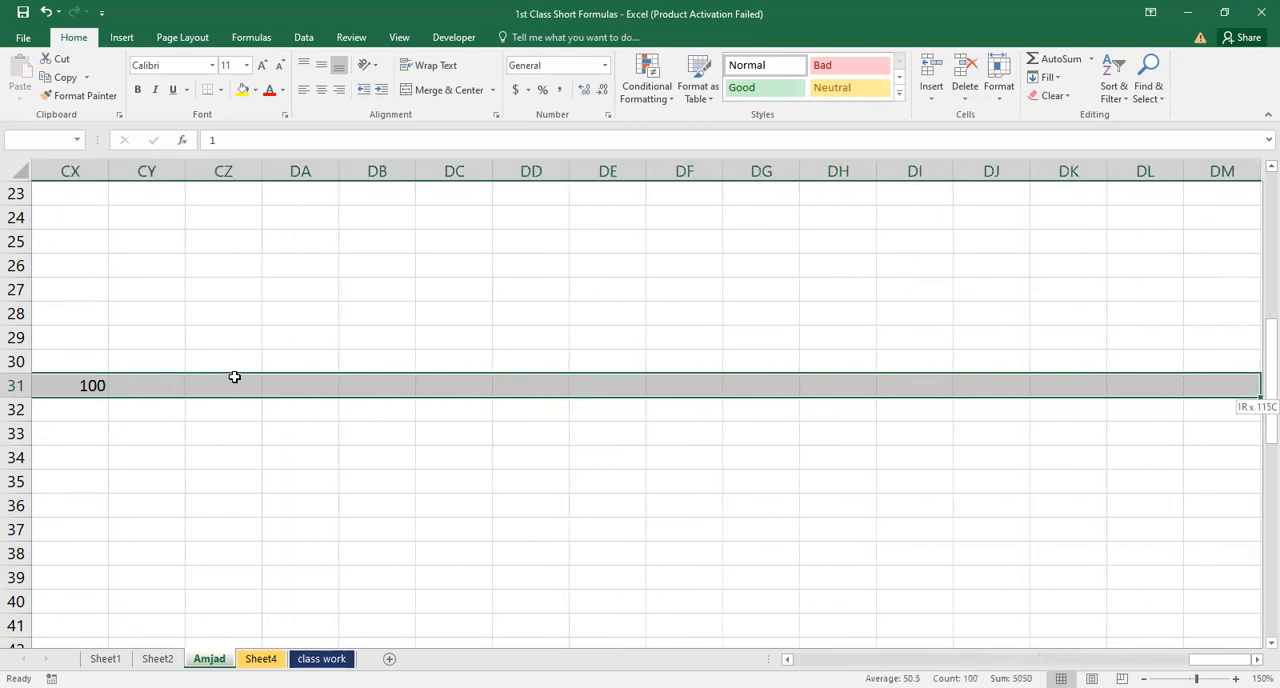
key("shift+Left")
key("shift+Left")
key("shift+Left")
key("shift+Left")
key("shift+Left")
key("shift+Left")
key("shift+Left")
key("shift+Left")
key("shift+Left")
key("shift+Left")
key("shift+Left")
key("shift+Left")
key("shift+Left")
key("shift+Left")
key("shift+Left")
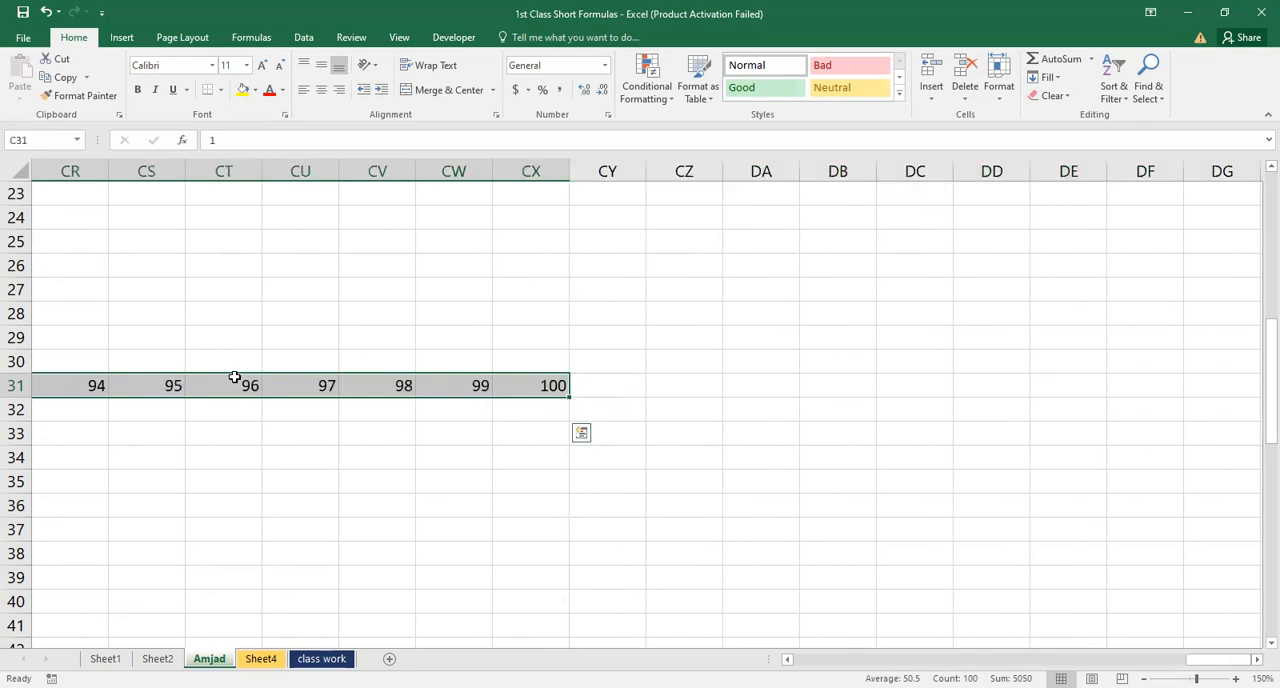
key("Delete")
key("Left")
key("Down")
key("Right")
key("Up")
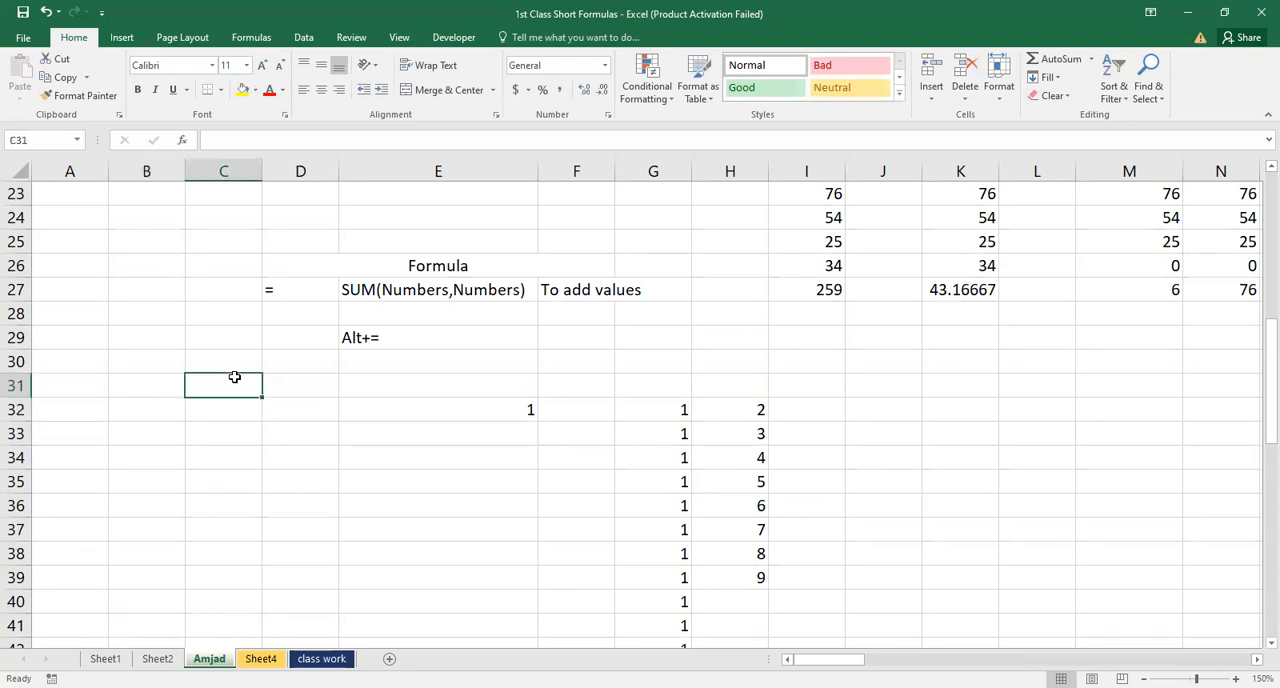
Enter 1 in cell C31 and reselect that cell
key("Up")
key("Down")
key("Down")
key("Up")
type("1")
key("Return")
key("Up")
left_click(1046, 77)
left_click(1077, 198)
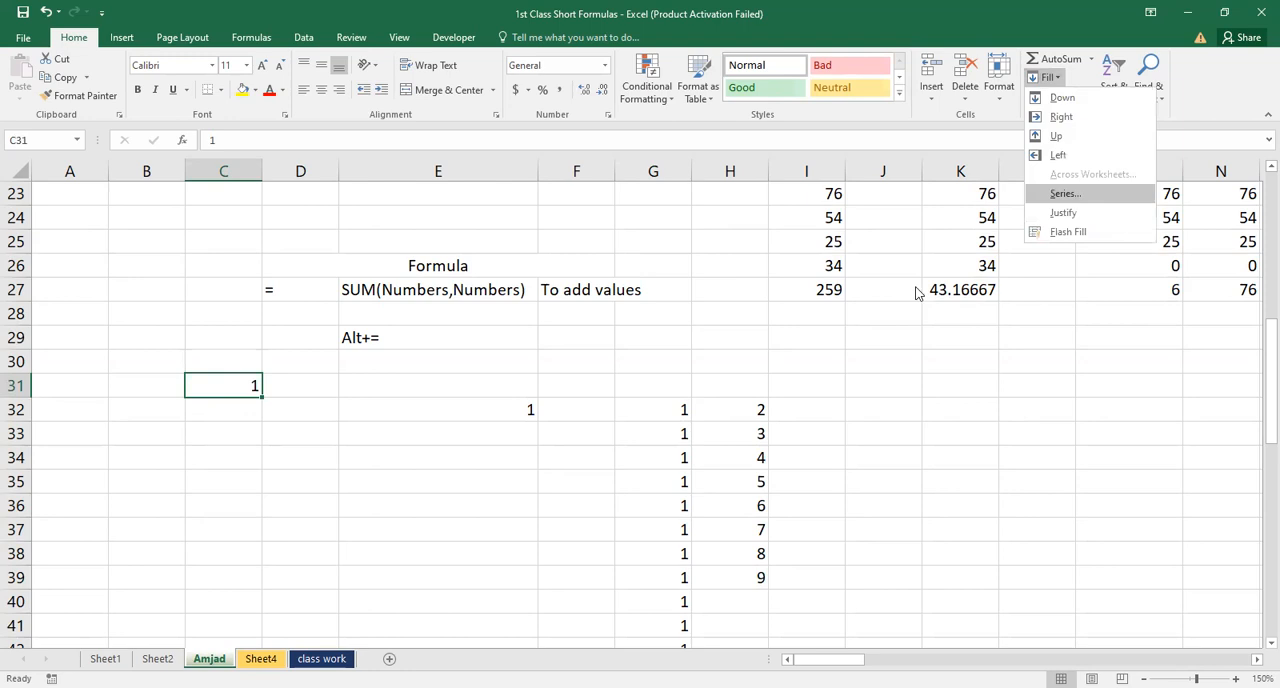
left_click(724, 284)
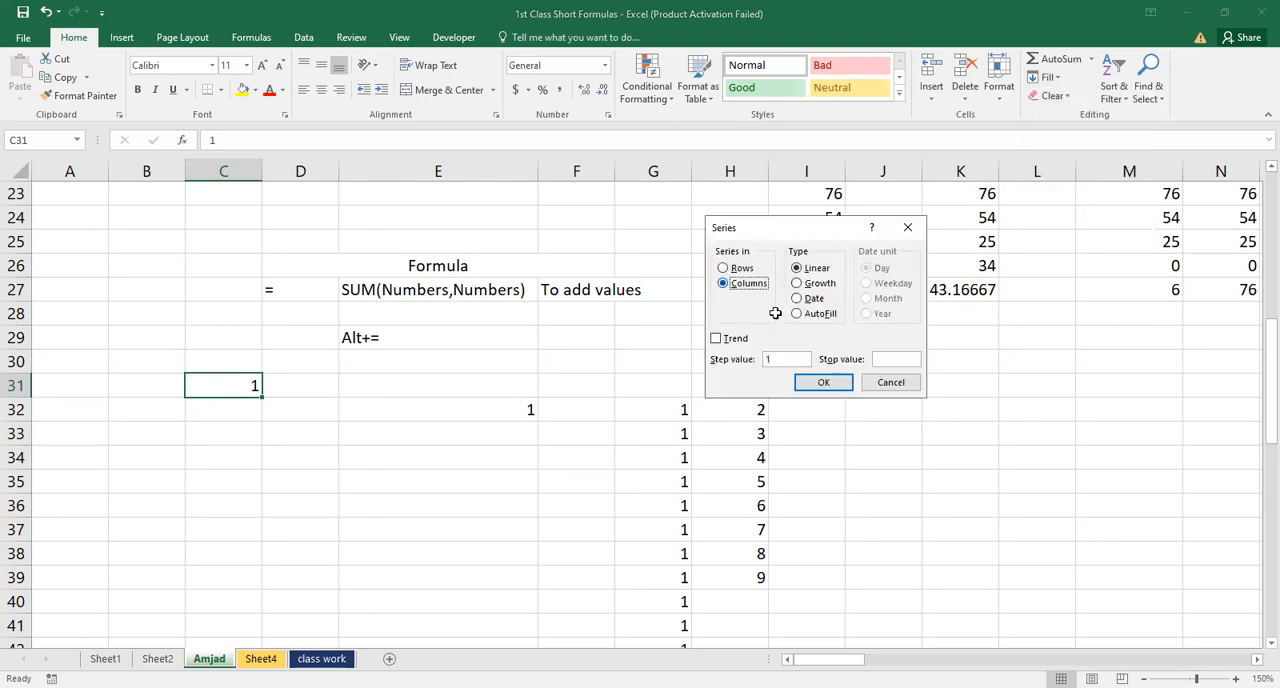
key("Escape")
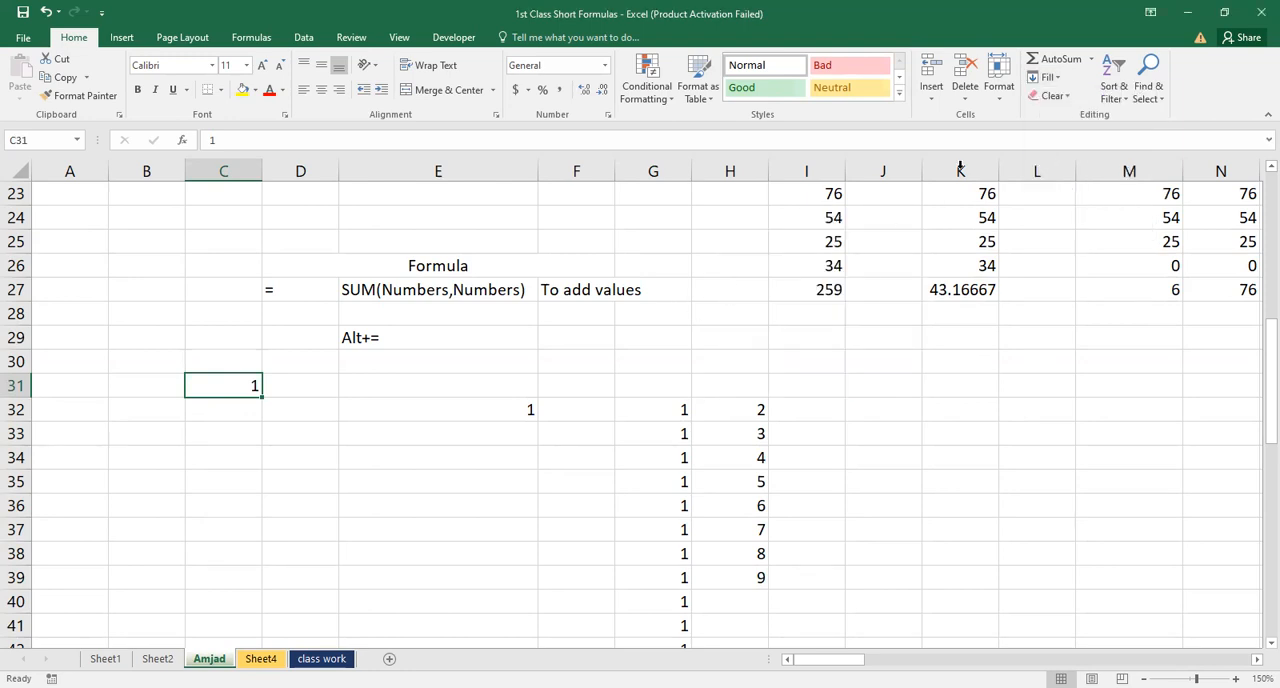
Fill a linear series down column C from C31 with step value 1 and stop value 100, and check its last cell
left_click(1040, 80)
left_click(1065, 193)
left_click(884, 357)
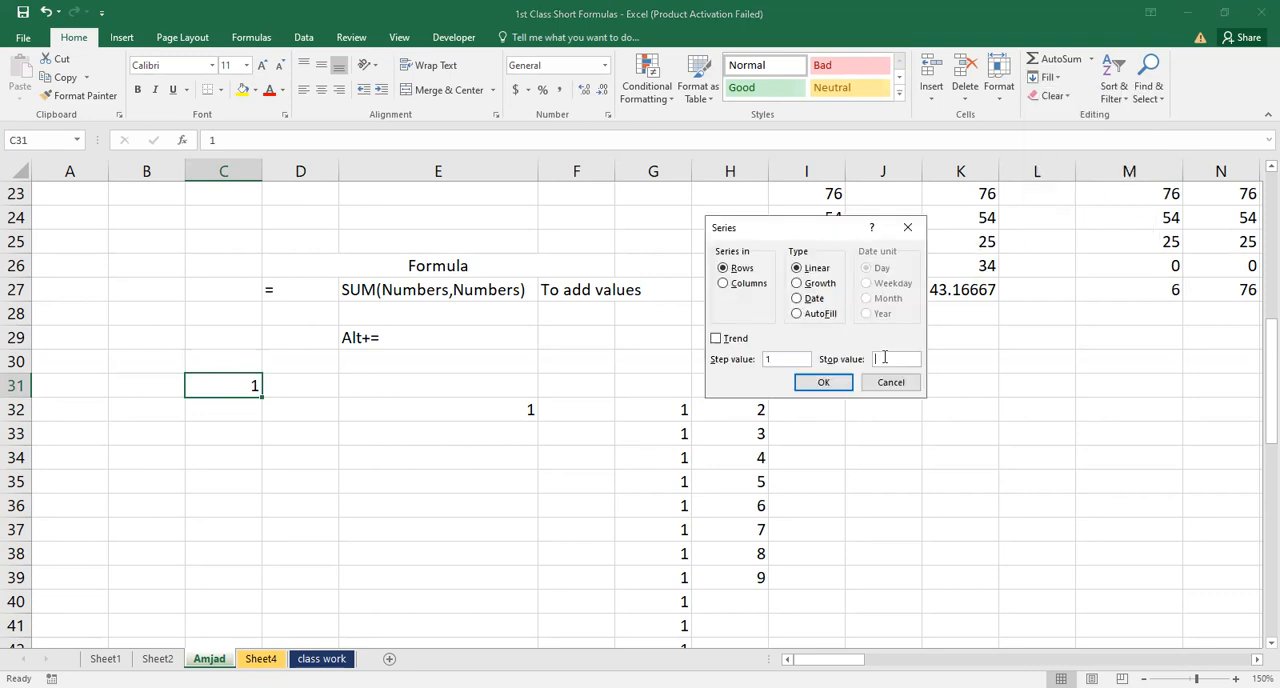
type("100")
left_click(723, 283)
key("Return")
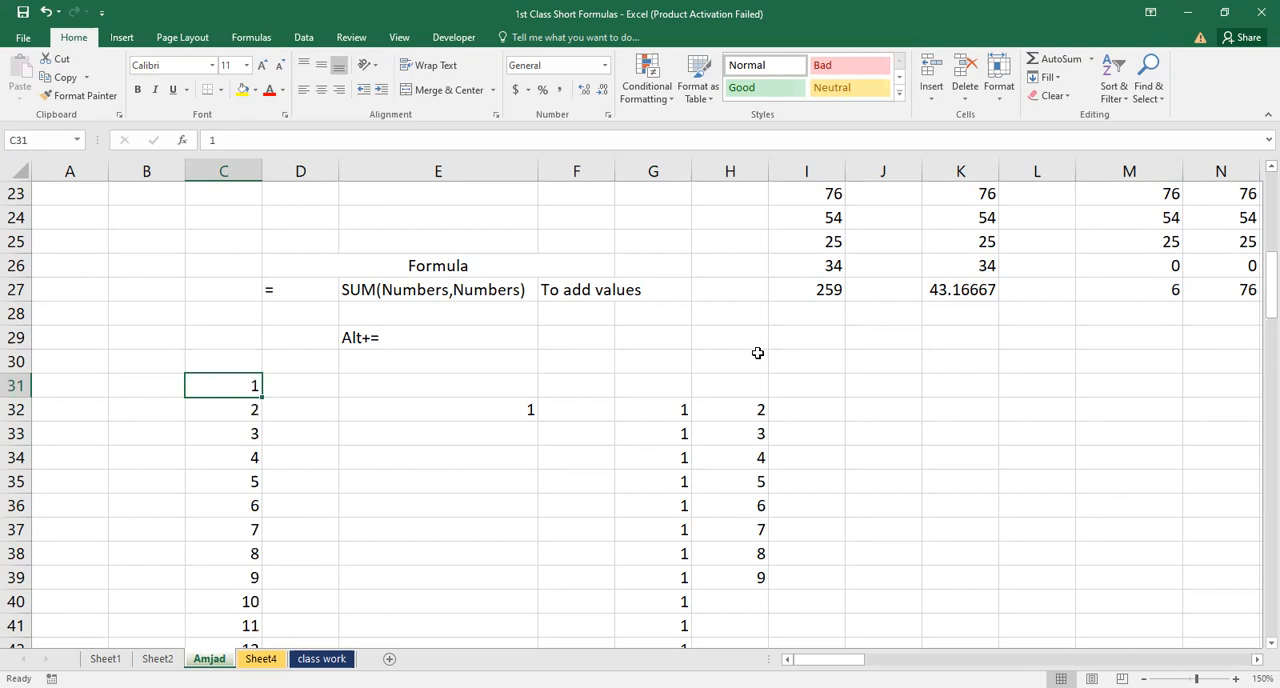
key("ctrl+Down")
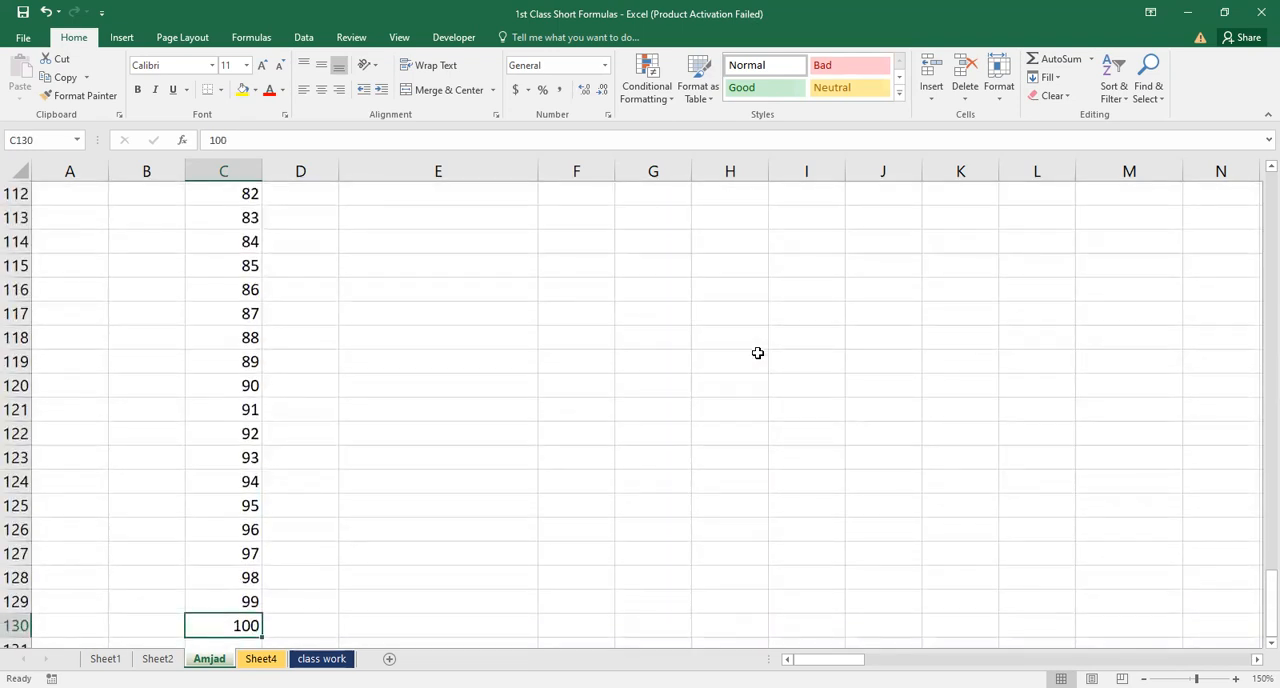
key("ctrl+Up")
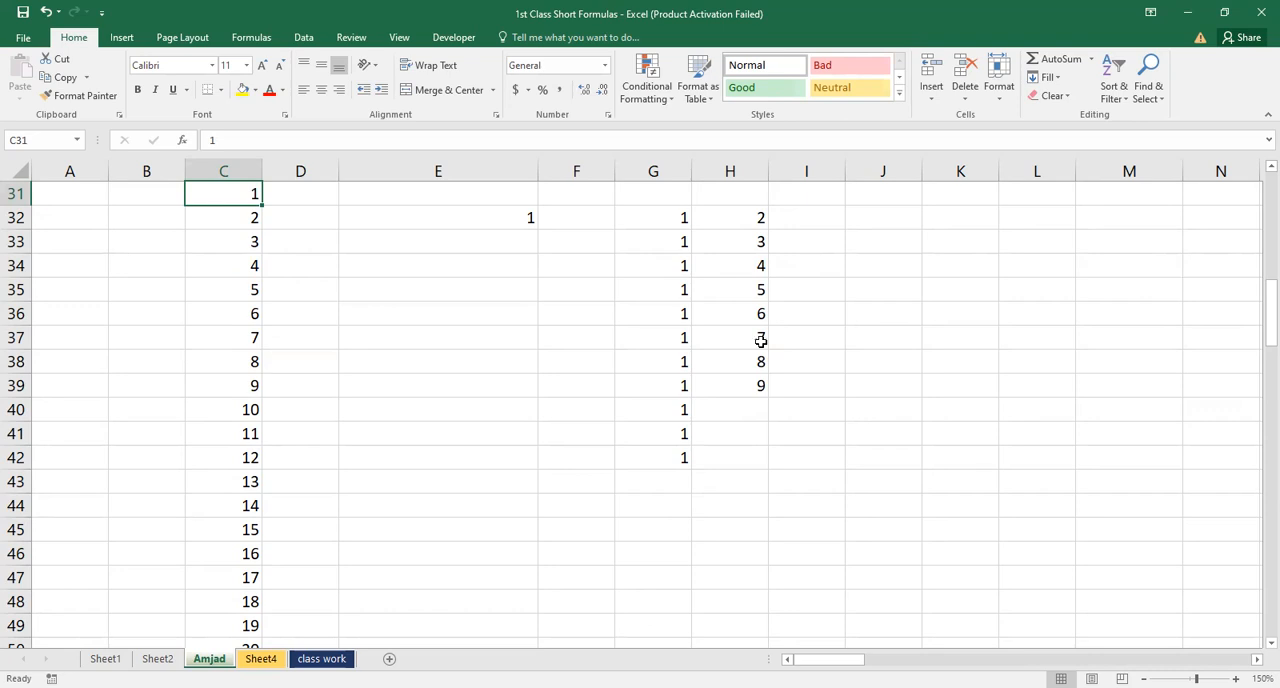
left_click(1047, 77)
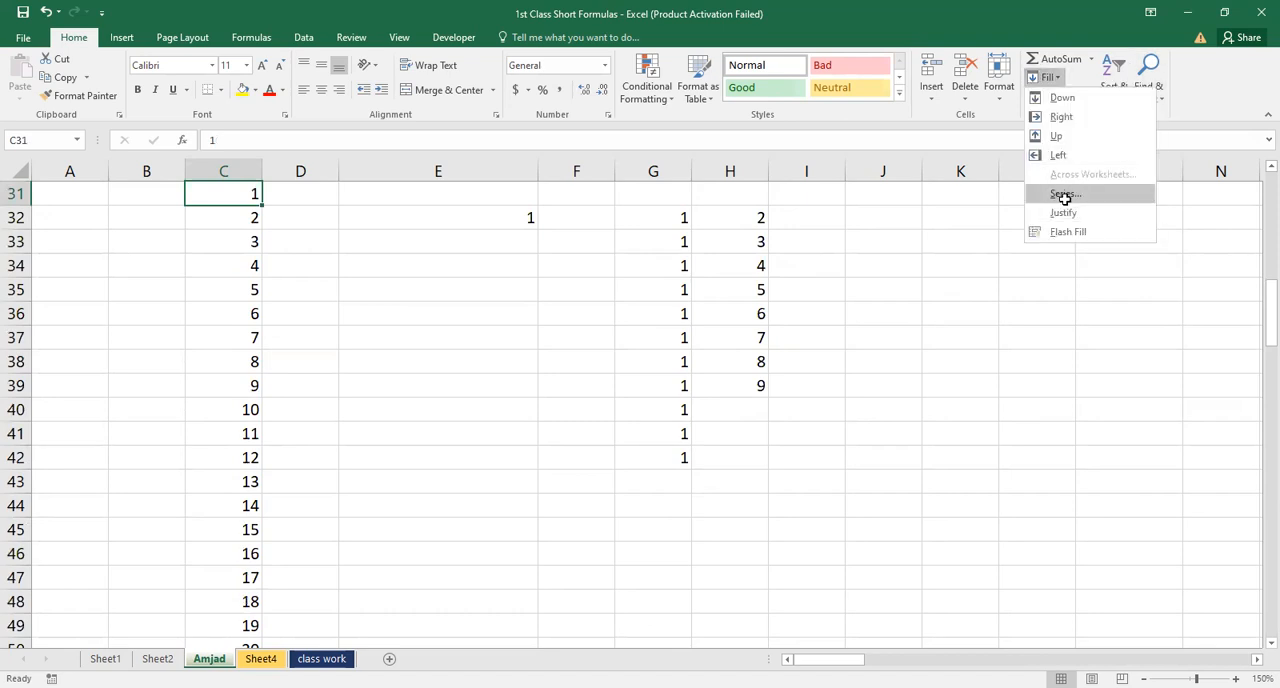
left_click(1064, 197)
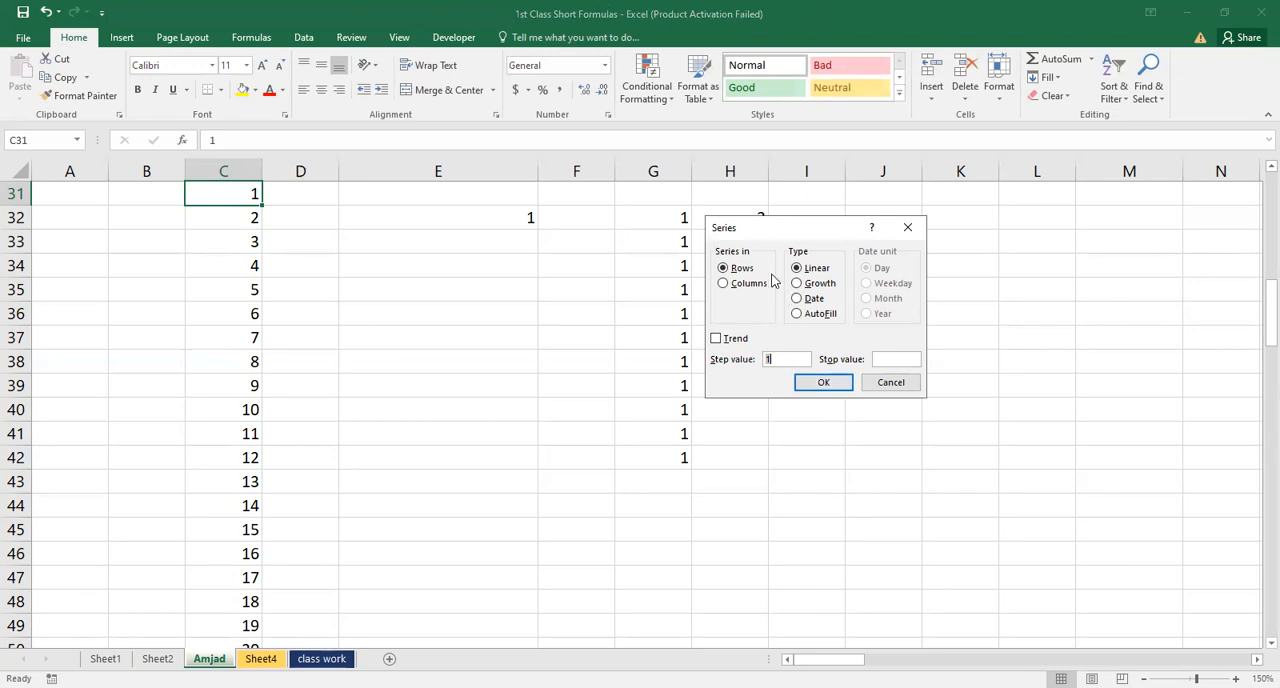
left_click(876, 386)
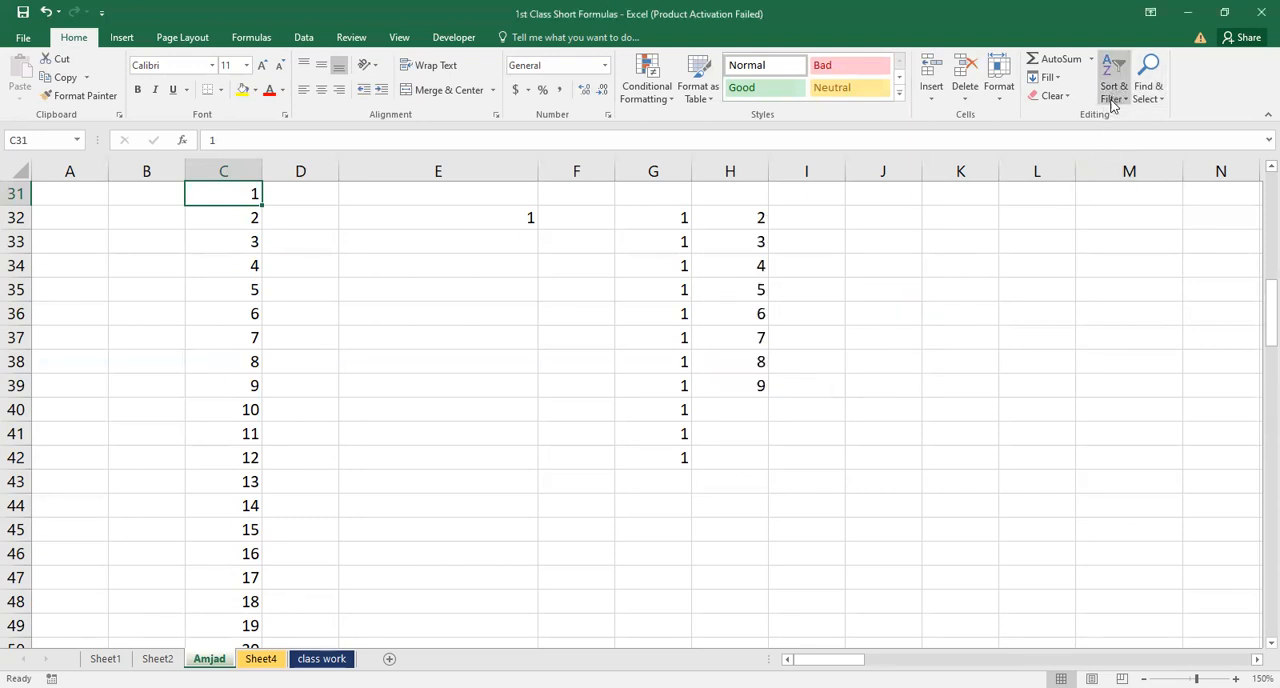
left_click(1052, 95)
left_click(597, 263)
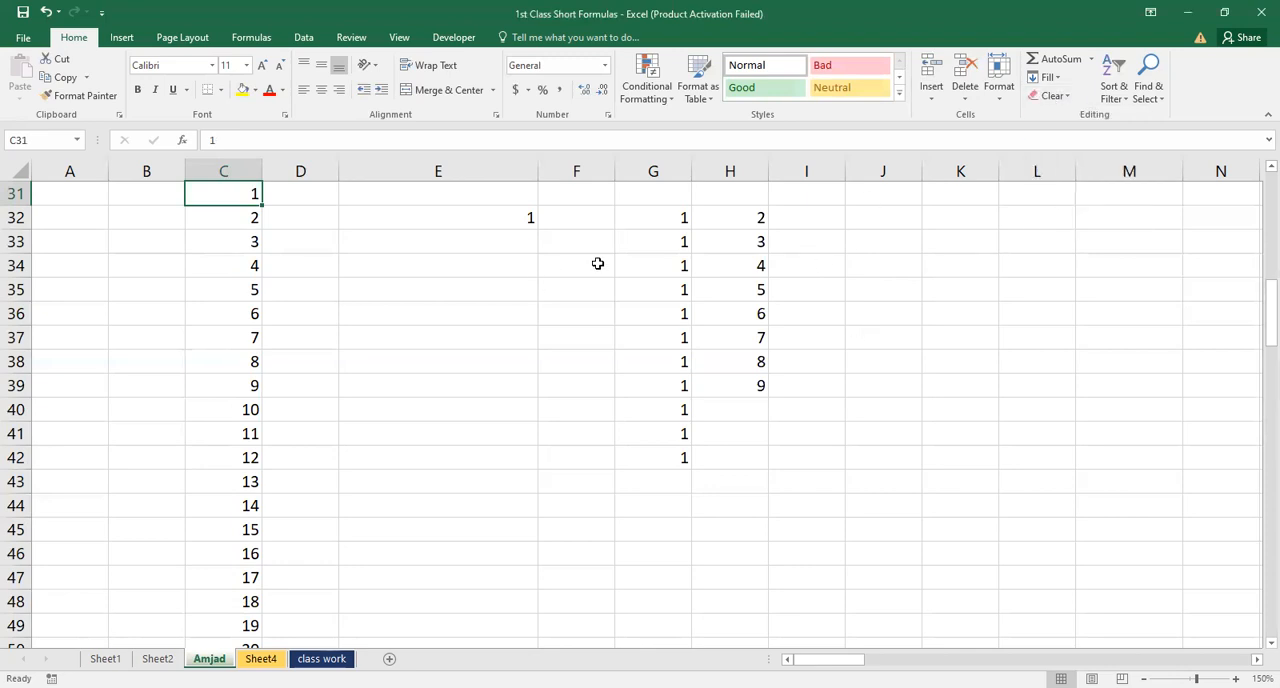
left_click(608, 240)
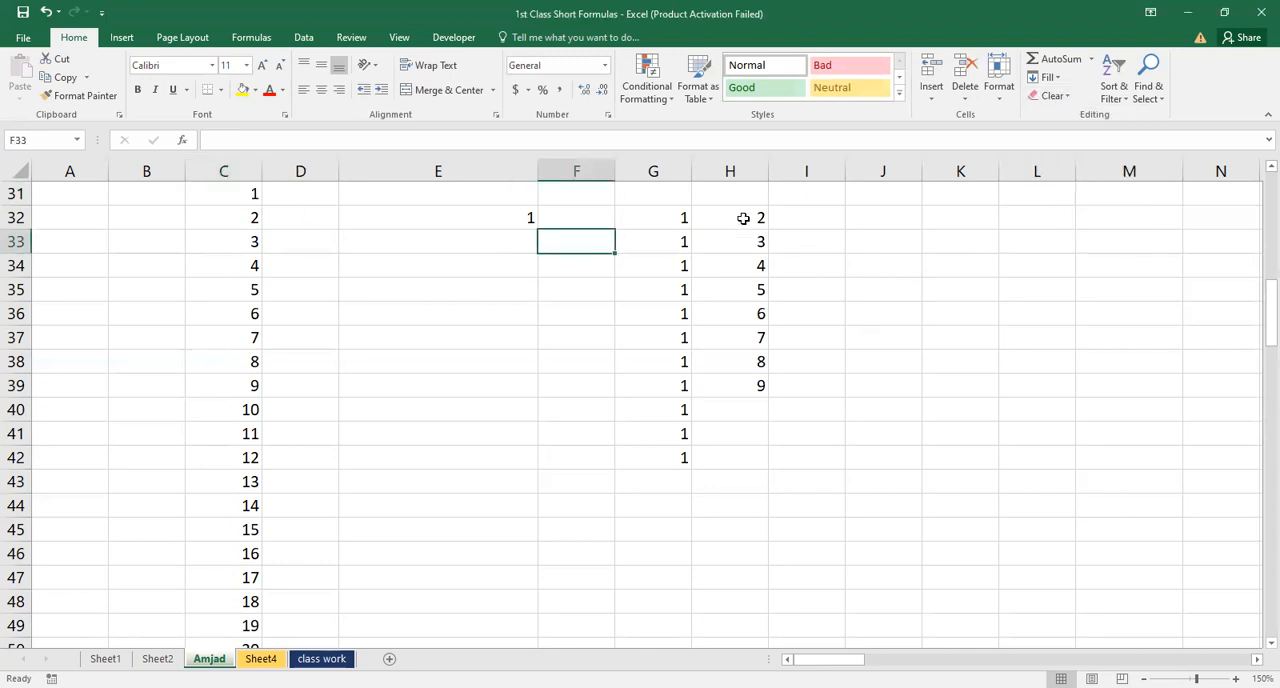
Enter a person's name in cell I32 and reselect the cell
left_click(838, 214)
type("amjad")
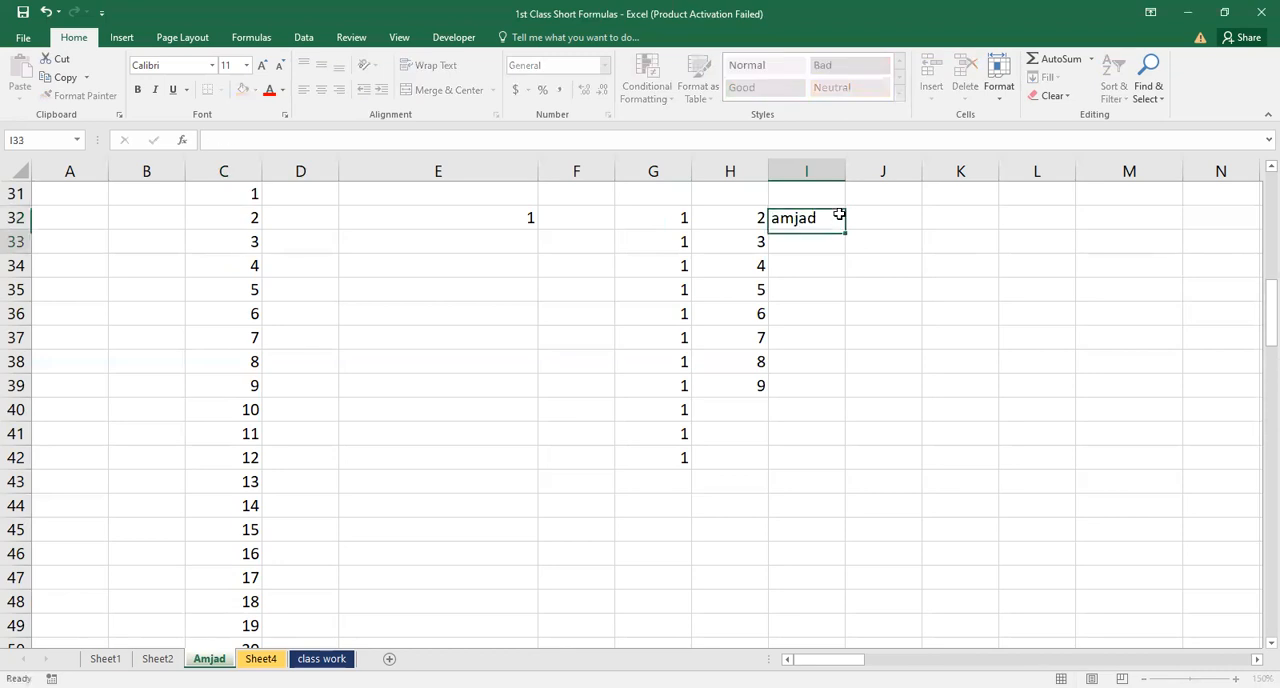
key("Return")
left_click(838, 214)
key("Return")
left_click(838, 214)
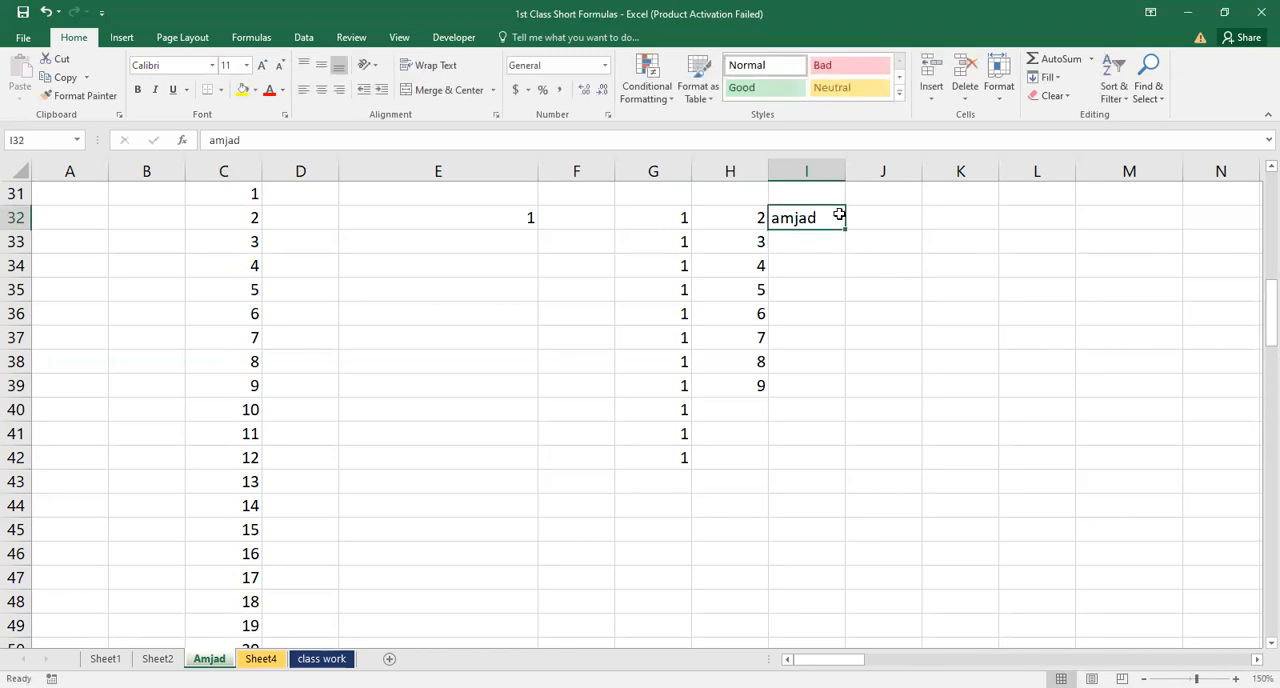
key("Return")
left_click(800, 219)
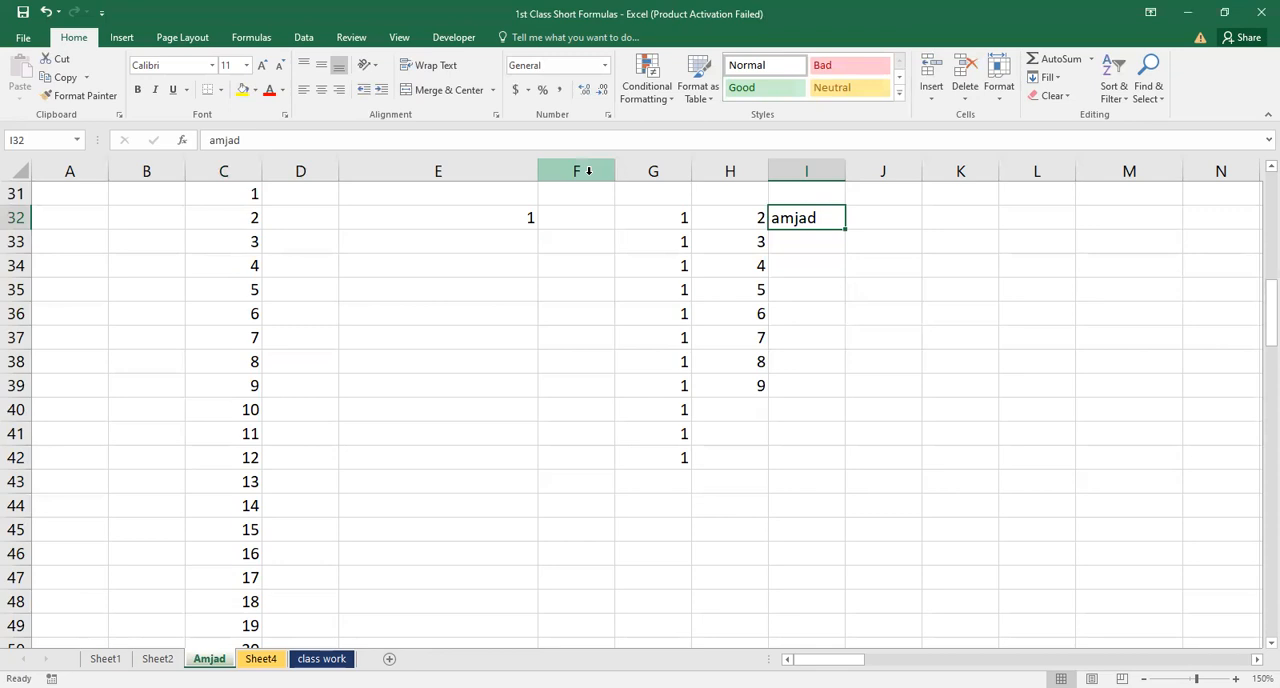
Make the text in cell I32 bold, italic and underlined
key("ctrl+b")
key("ctrl+i")
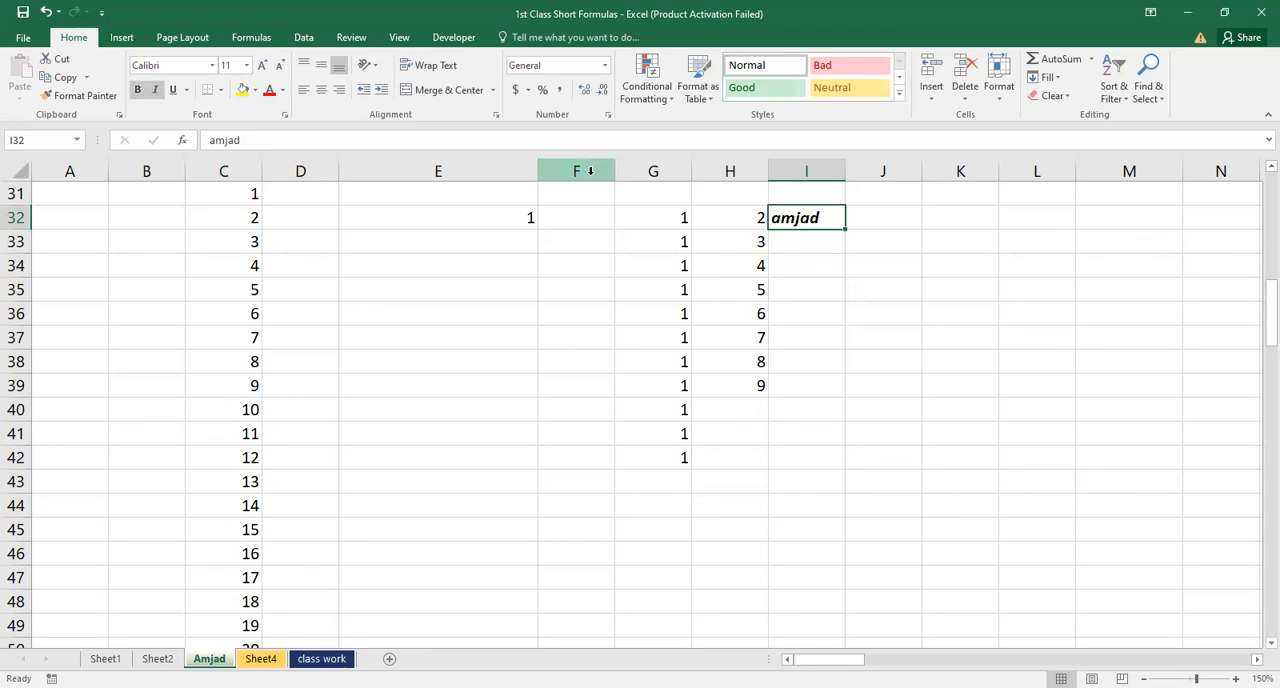
key("ctrl+u")
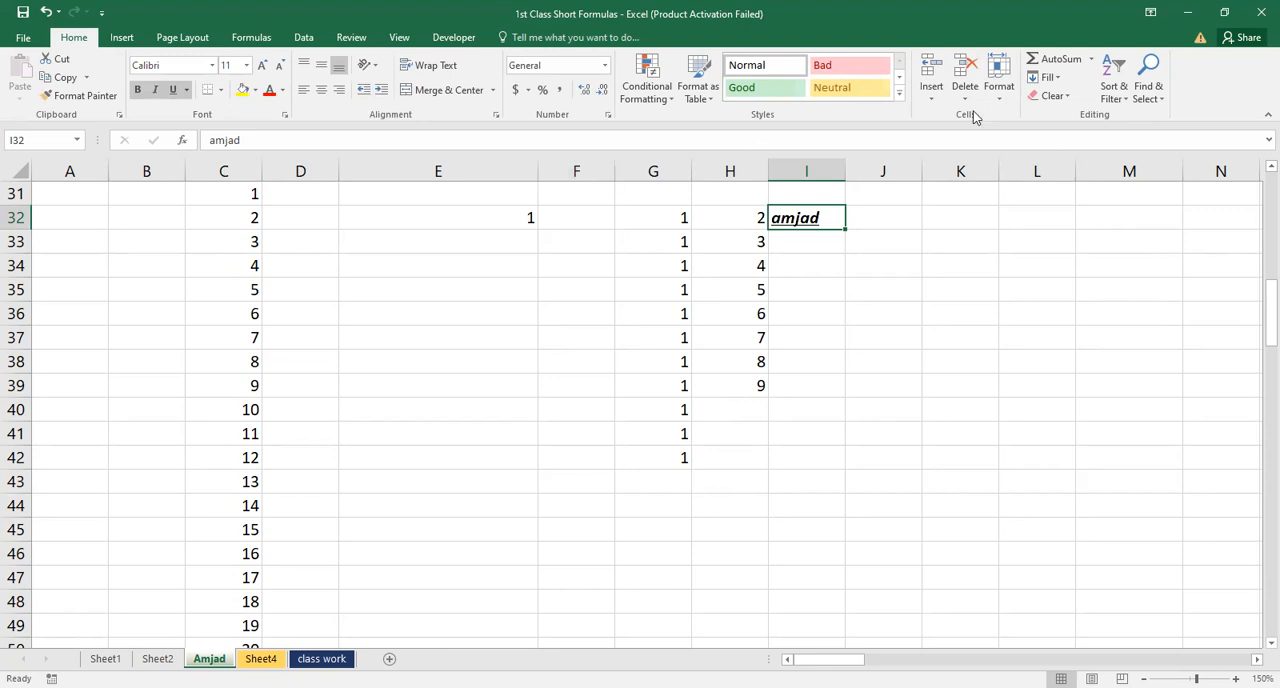
Give cell I32 a light green fill and a white font colour
left_click(254, 92)
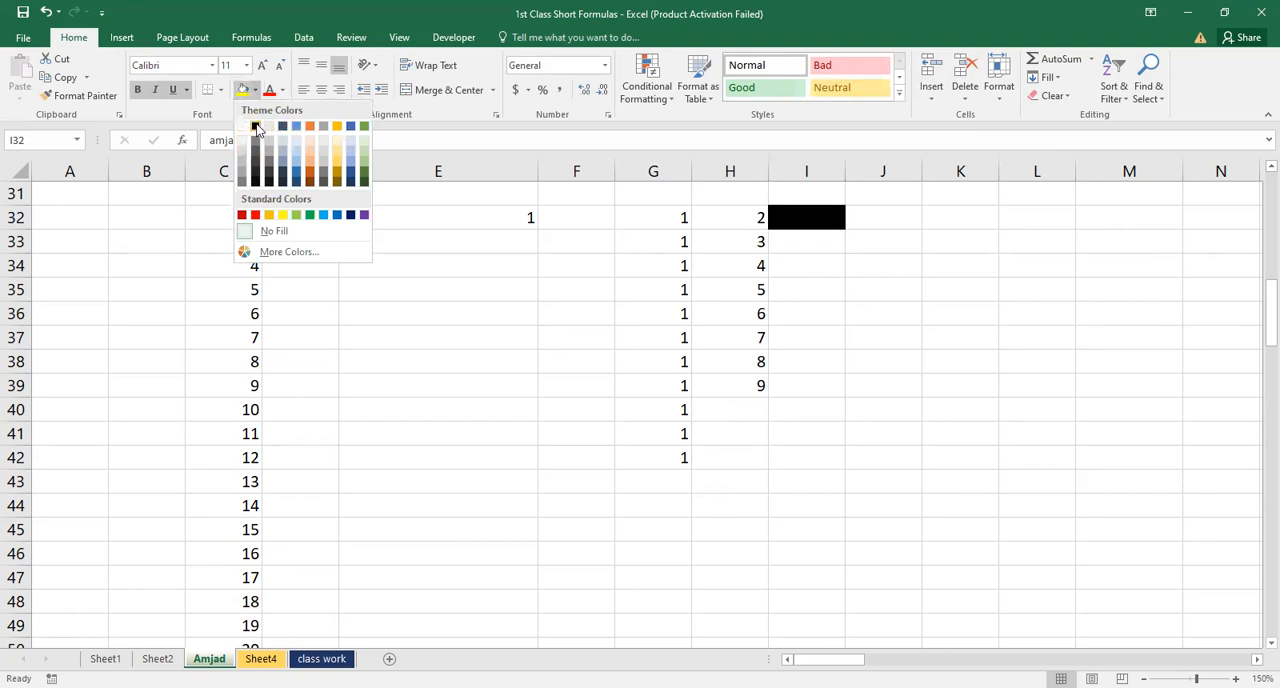
left_click(363, 168)
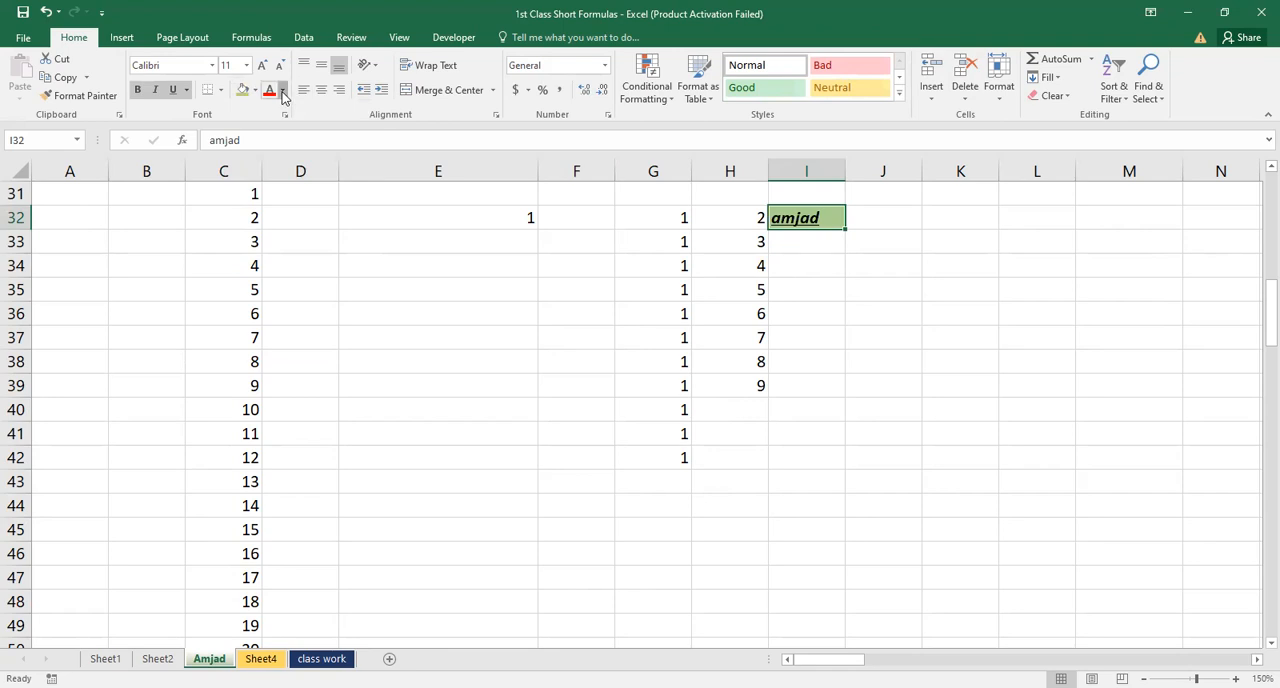
left_click(283, 91)
left_click(275, 147)
left_click(840, 262)
Clear only the formats from cell I32, keeping its text
left_click(808, 220)
left_click(1068, 97)
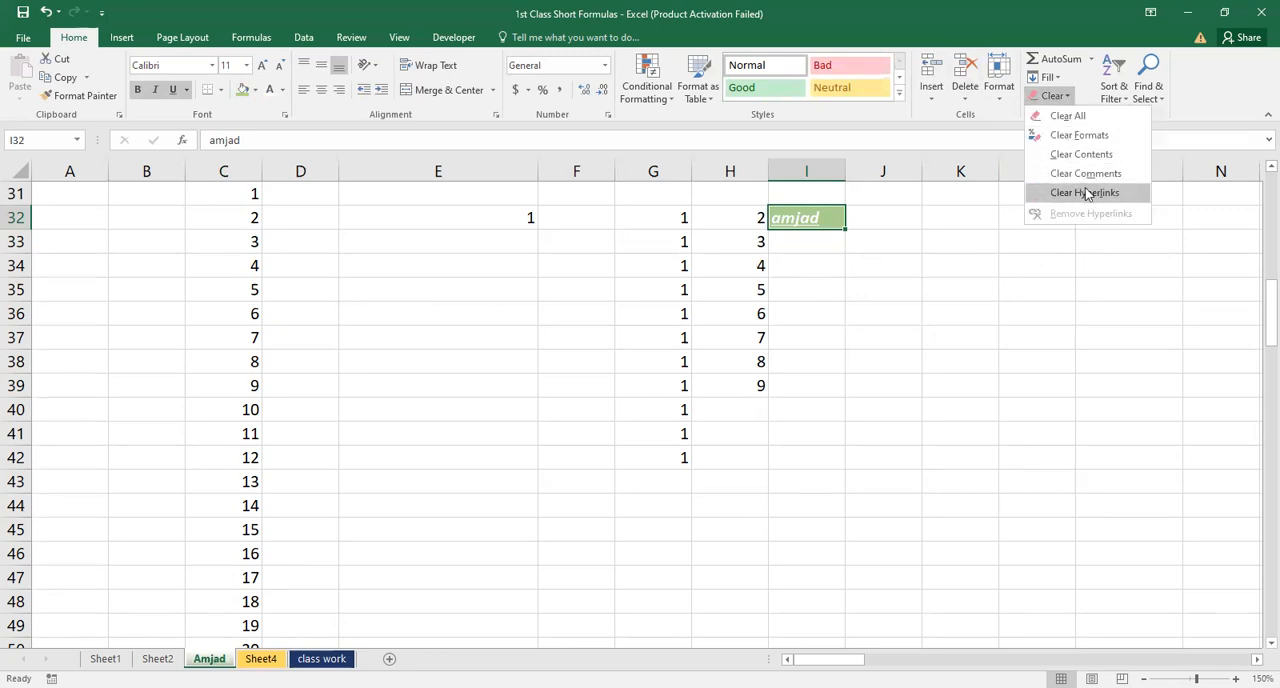
left_click(1087, 144)
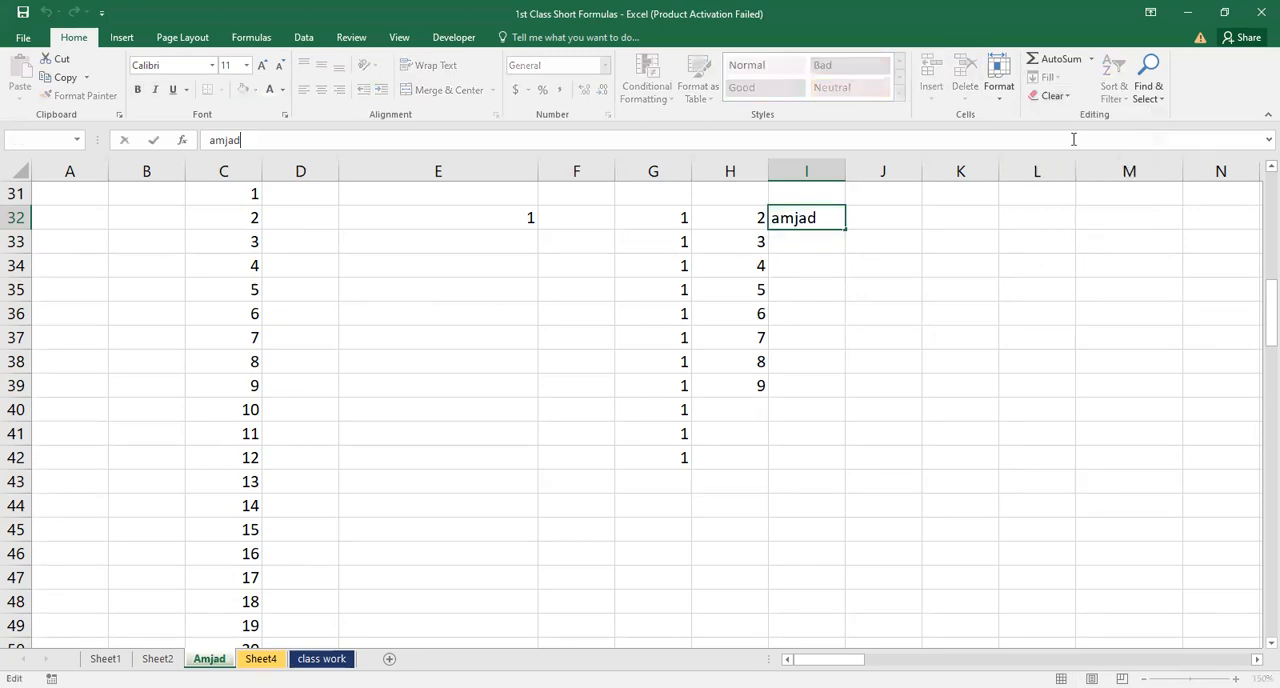
left_click(814, 266)
left_click(804, 214)
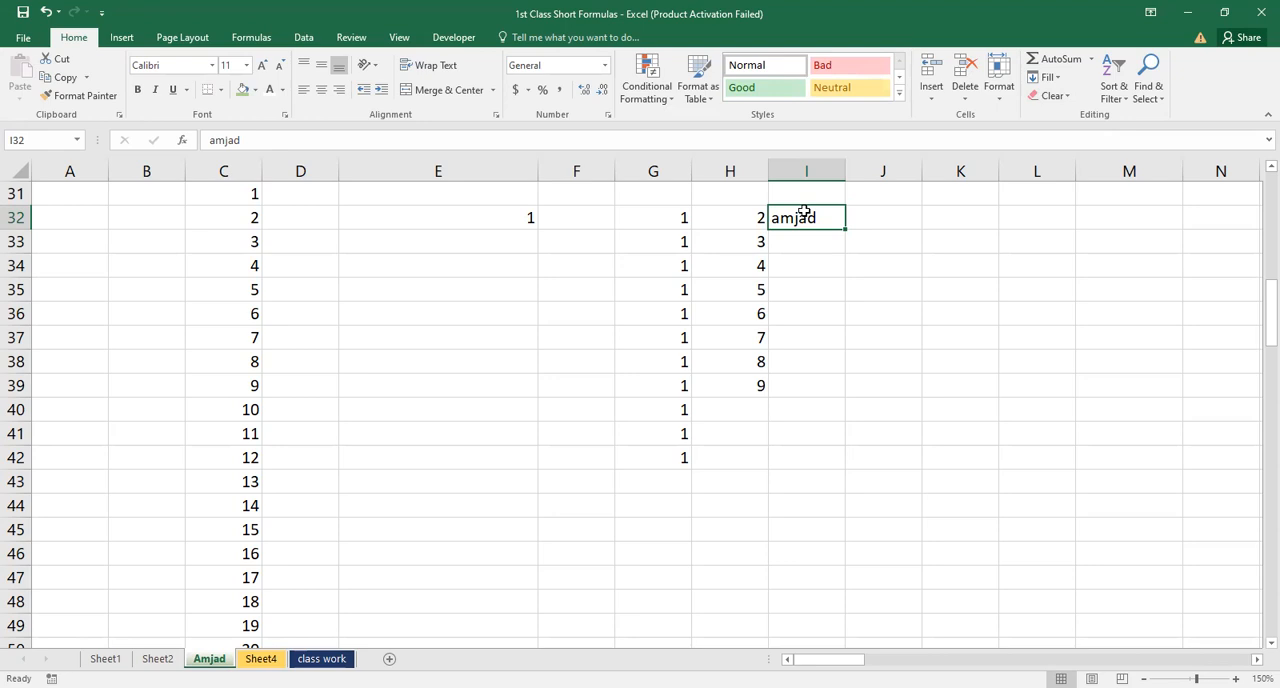
left_click(808, 238)
left_click(814, 217)
left_click(1066, 100)
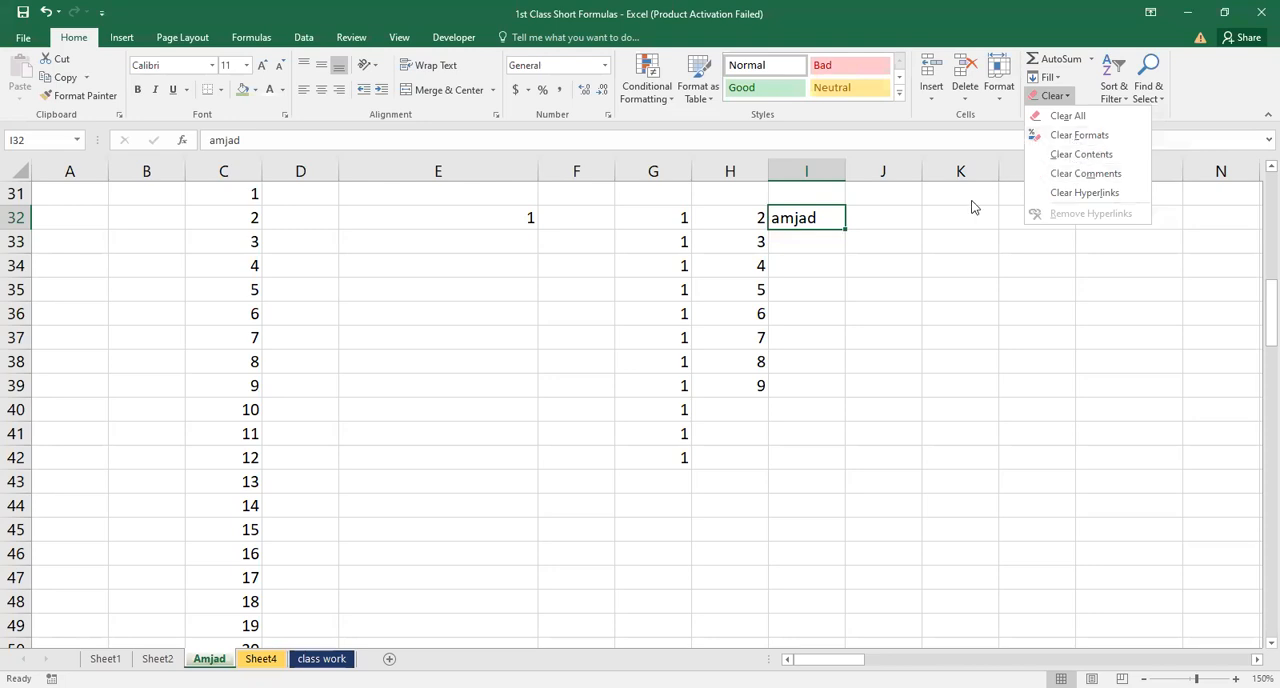
left_click(852, 260)
left_click(805, 217)
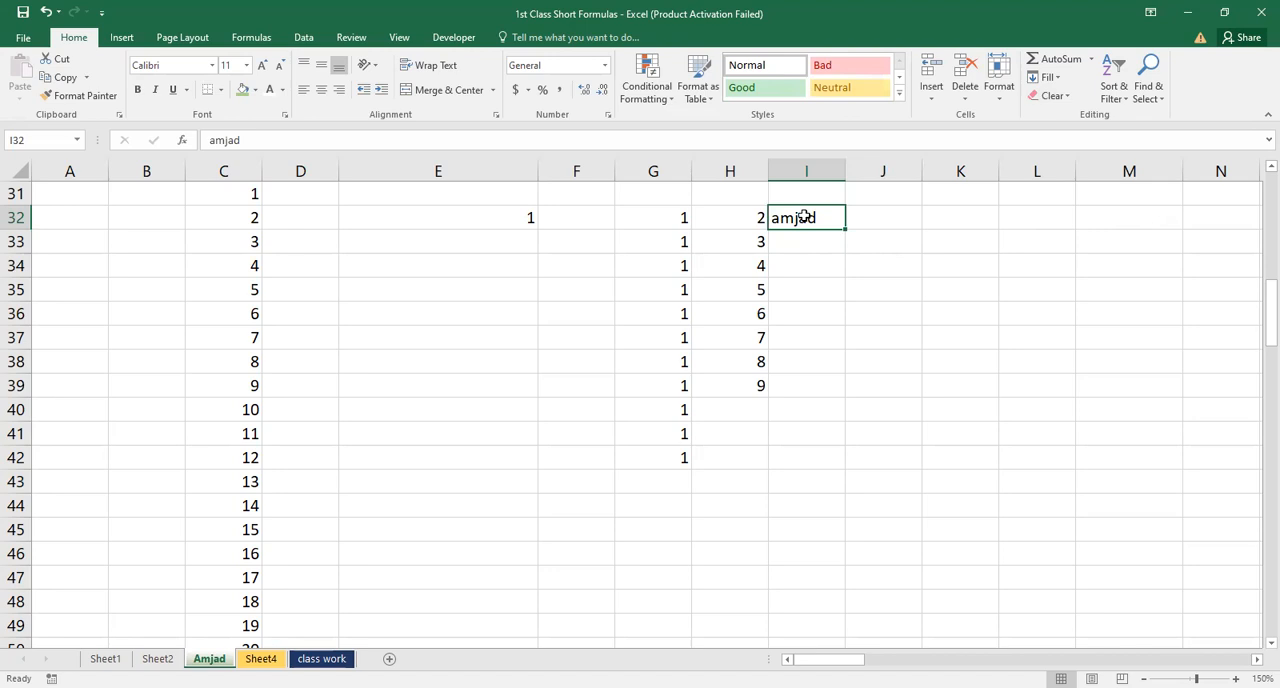
left_click(787, 256)
Insert a comment reading "Very Good" on cell I32 and leave the comment box
left_click(799, 217)
right_click(802, 220)
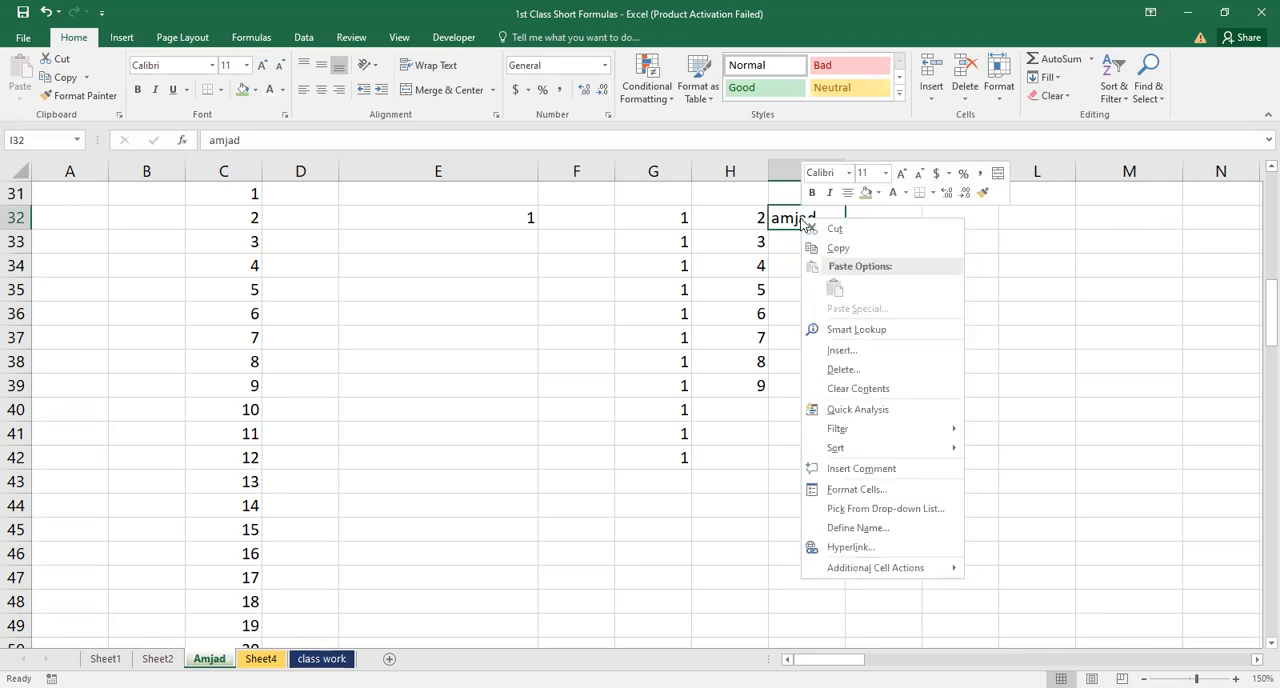
left_click(855, 470)
type("Very Good")
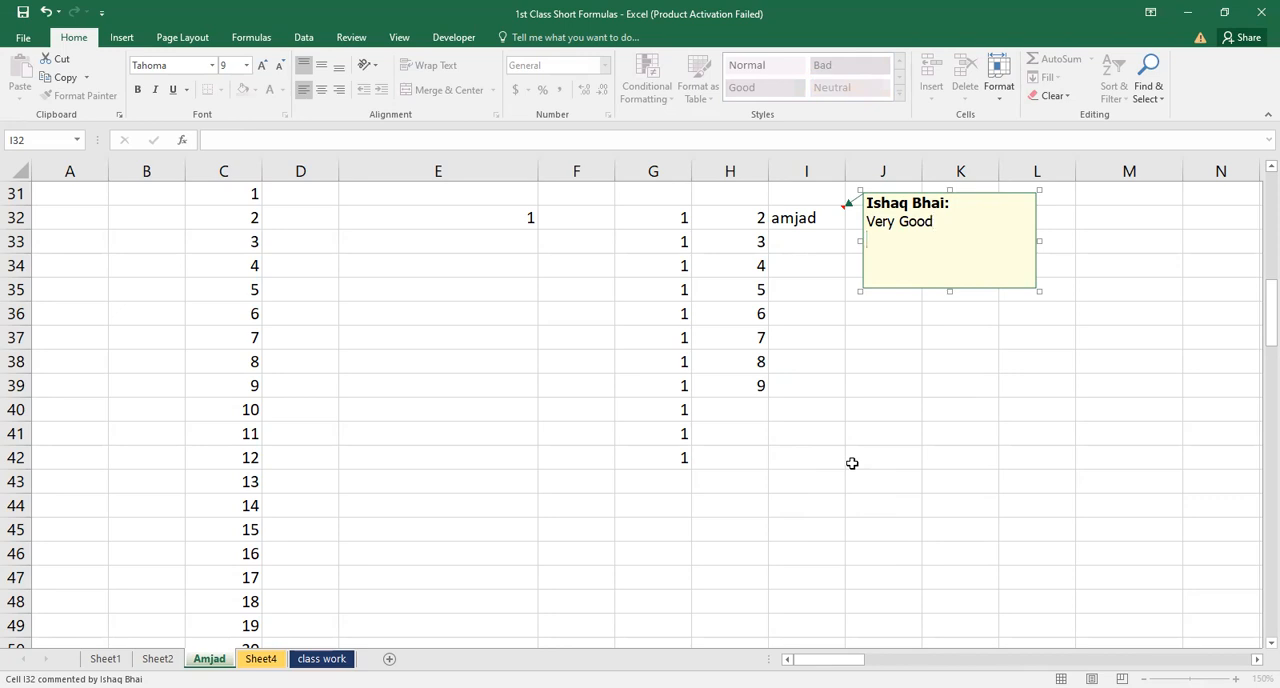
left_click(795, 338)
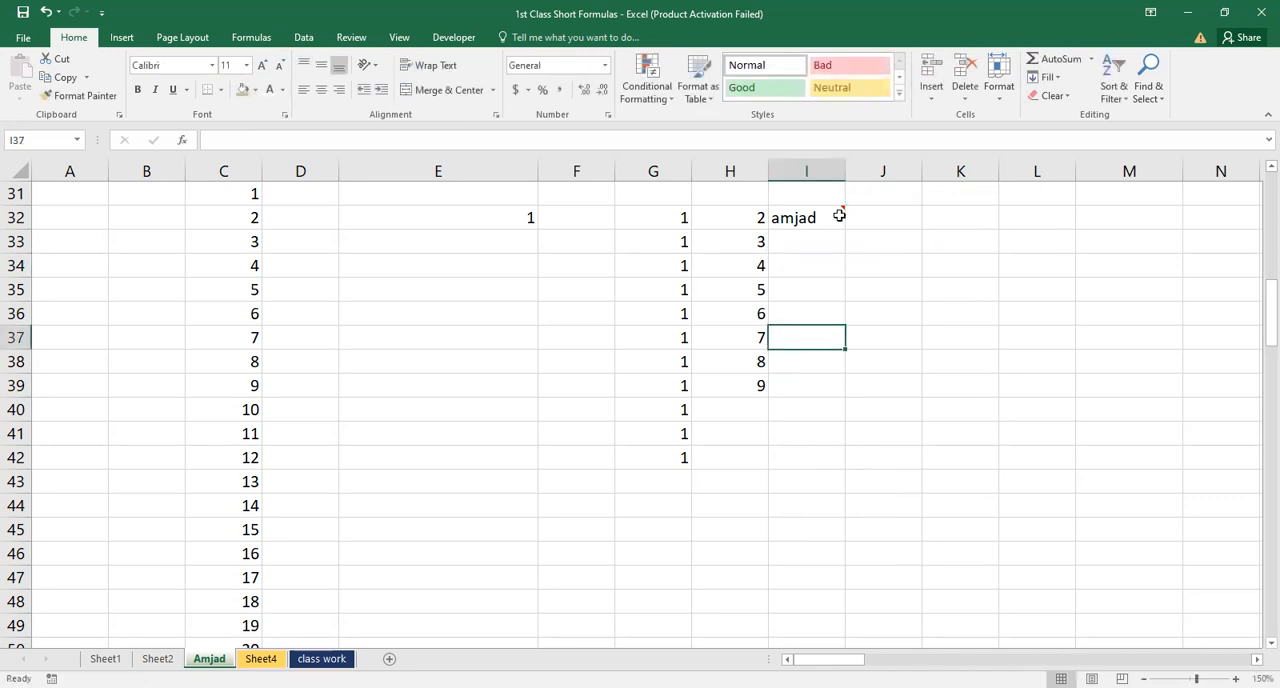
left_click(818, 257)
left_click(793, 236)
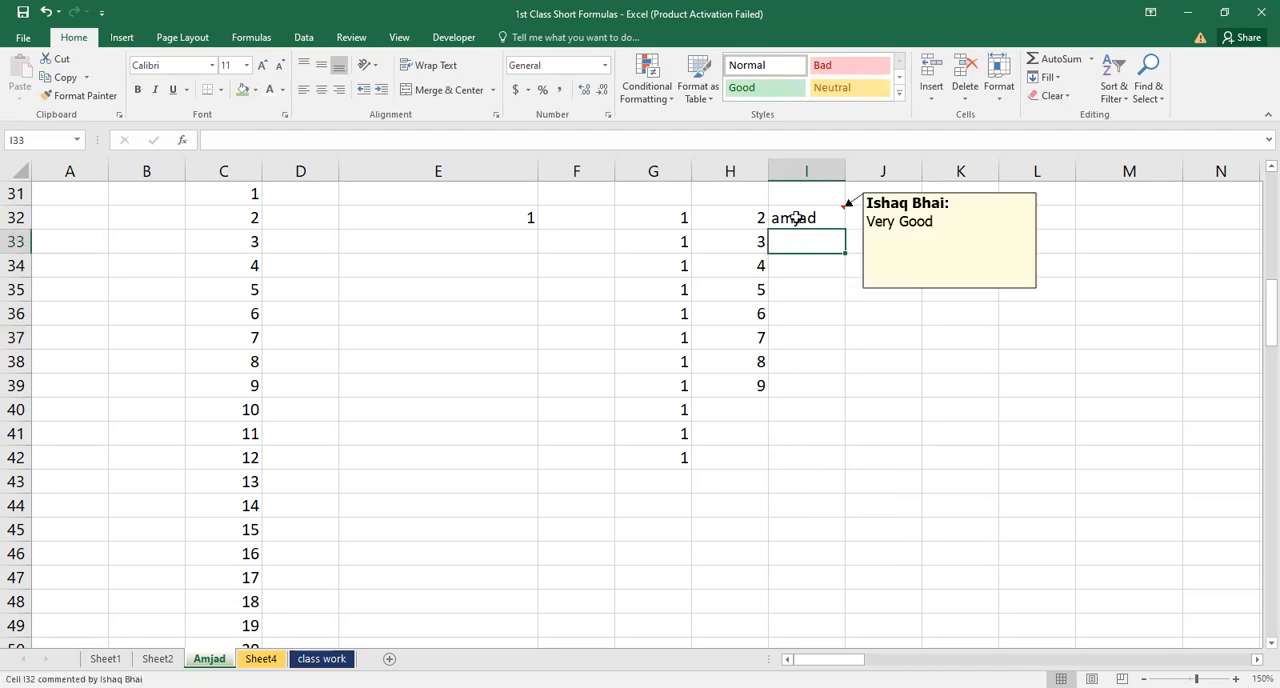
Clear the comment from cell I32 with the Clear Comments command
left_click(824, 217)
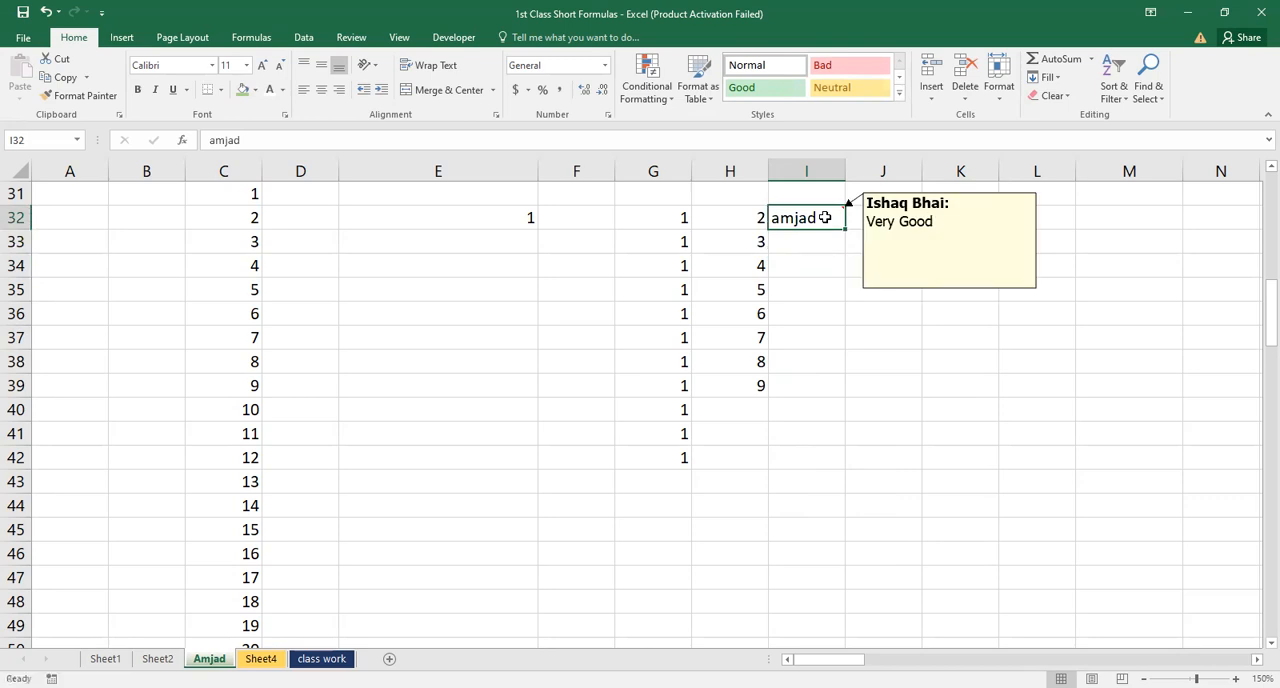
right_click(824, 217)
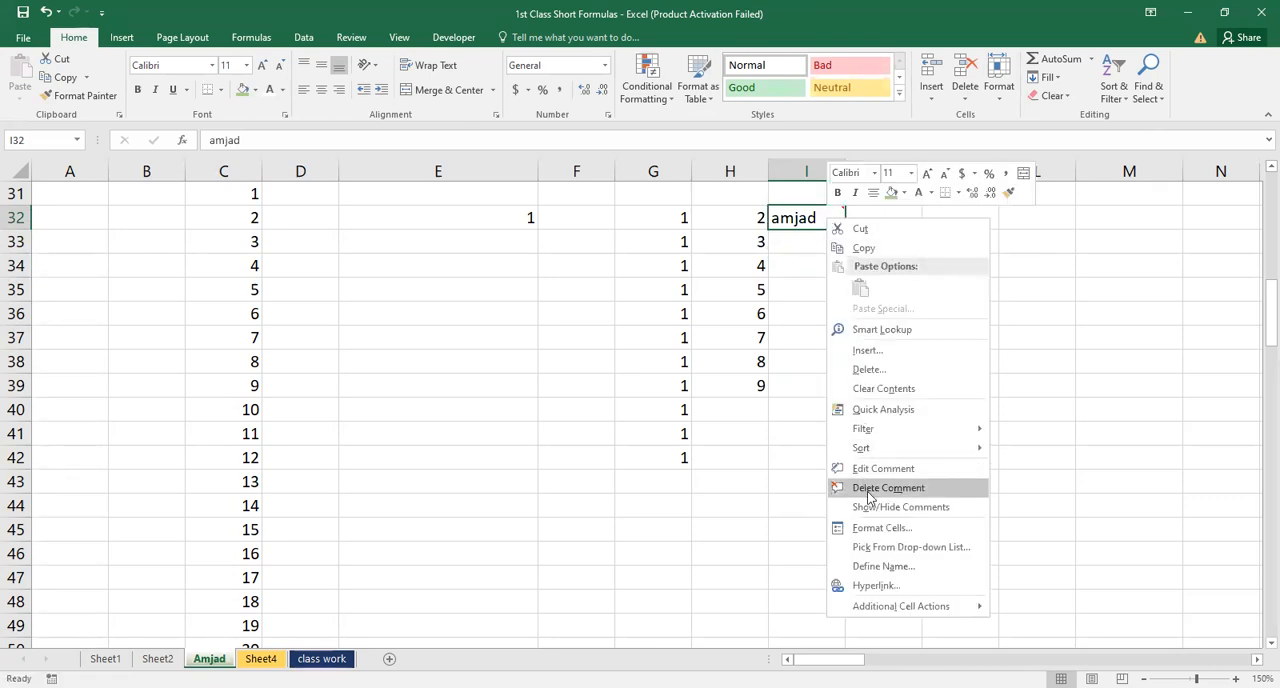
key("Escape")
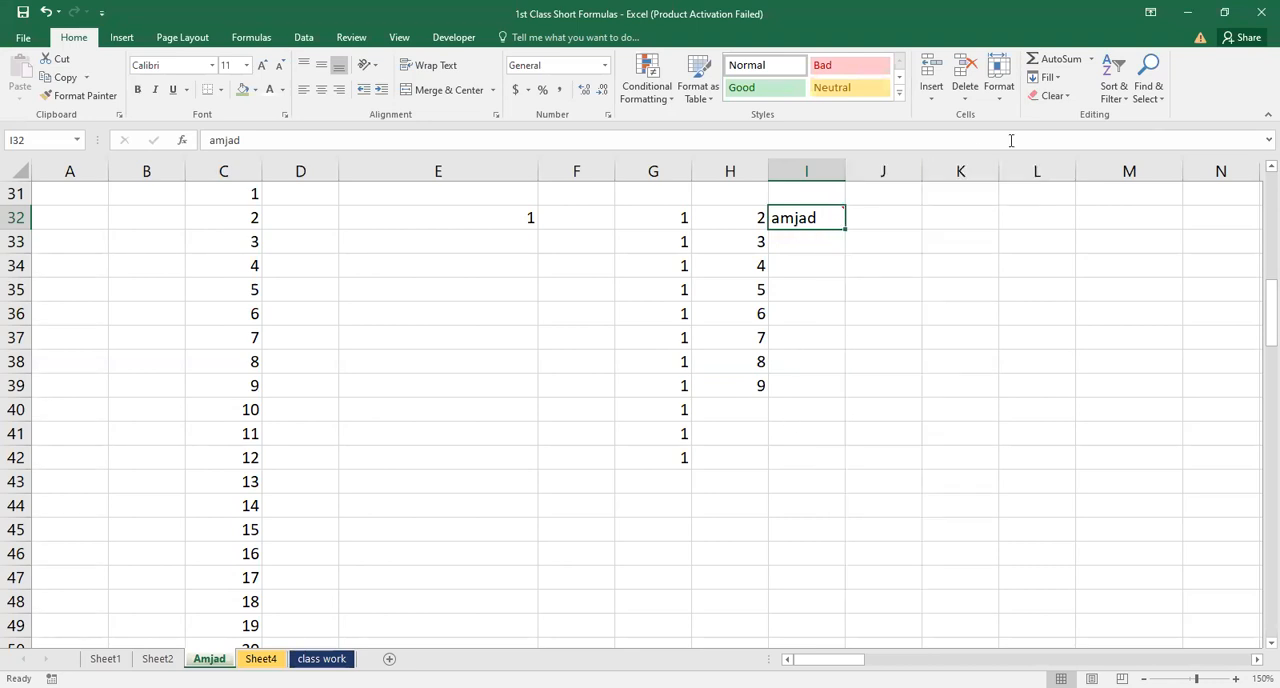
left_click(1058, 95)
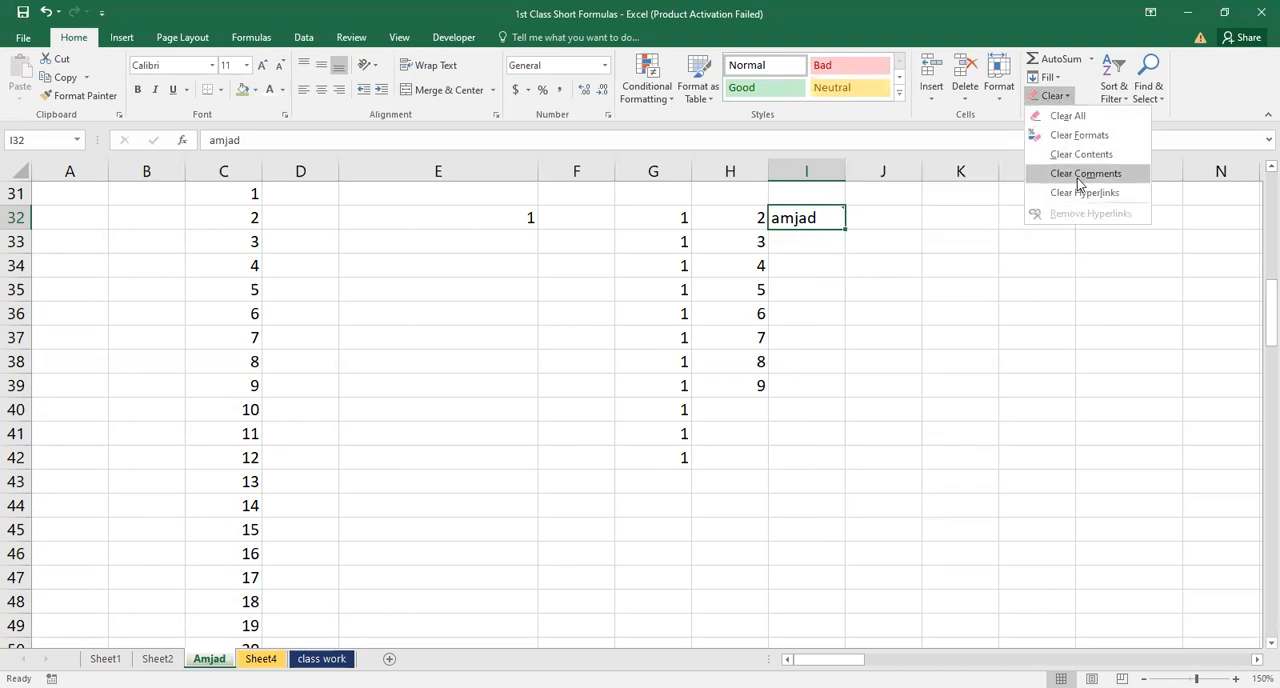
left_click(1079, 173)
left_click(806, 313)
Clear the contents of cell I32 with the Clear Contents command
left_click(806, 215)
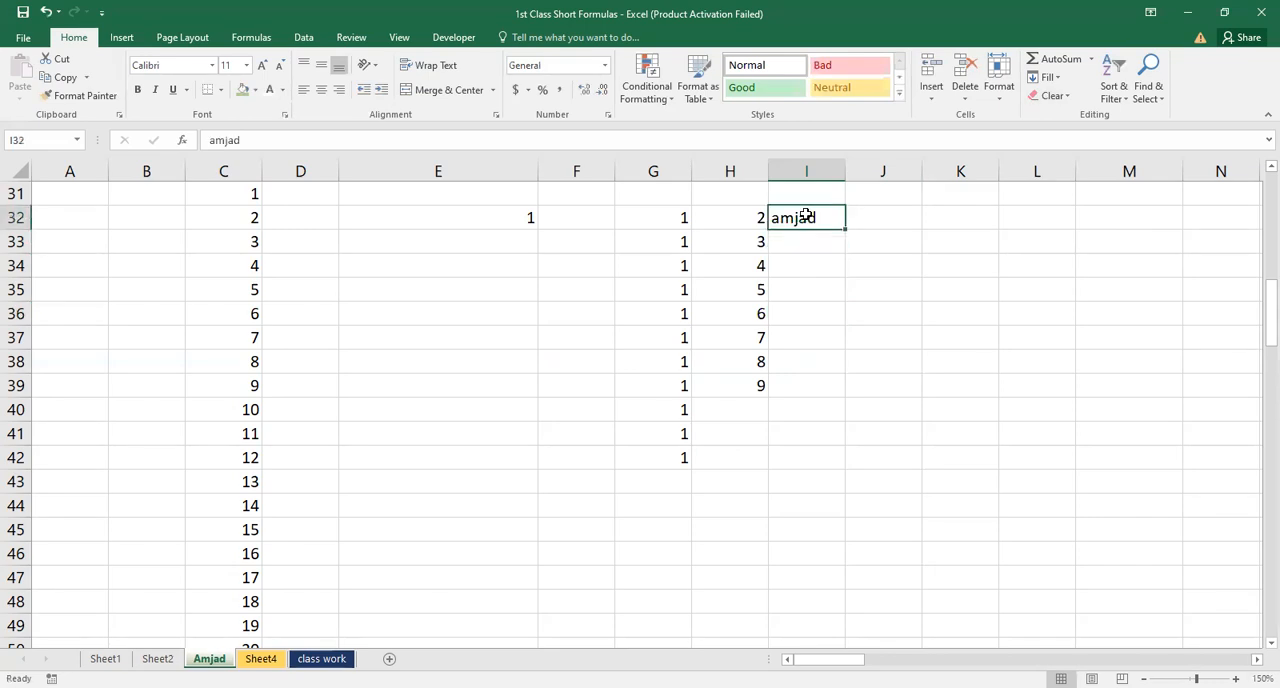
left_click(1060, 98)
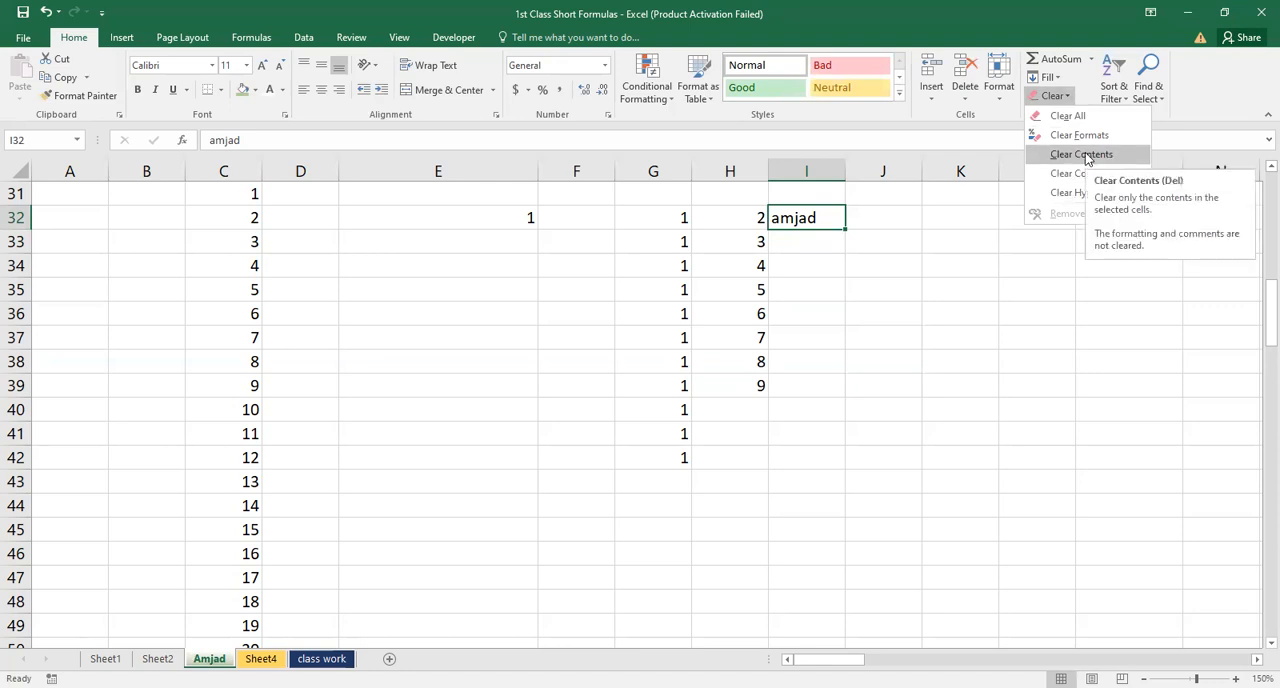
left_click(820, 262)
left_click(814, 260)
left_click(814, 215)
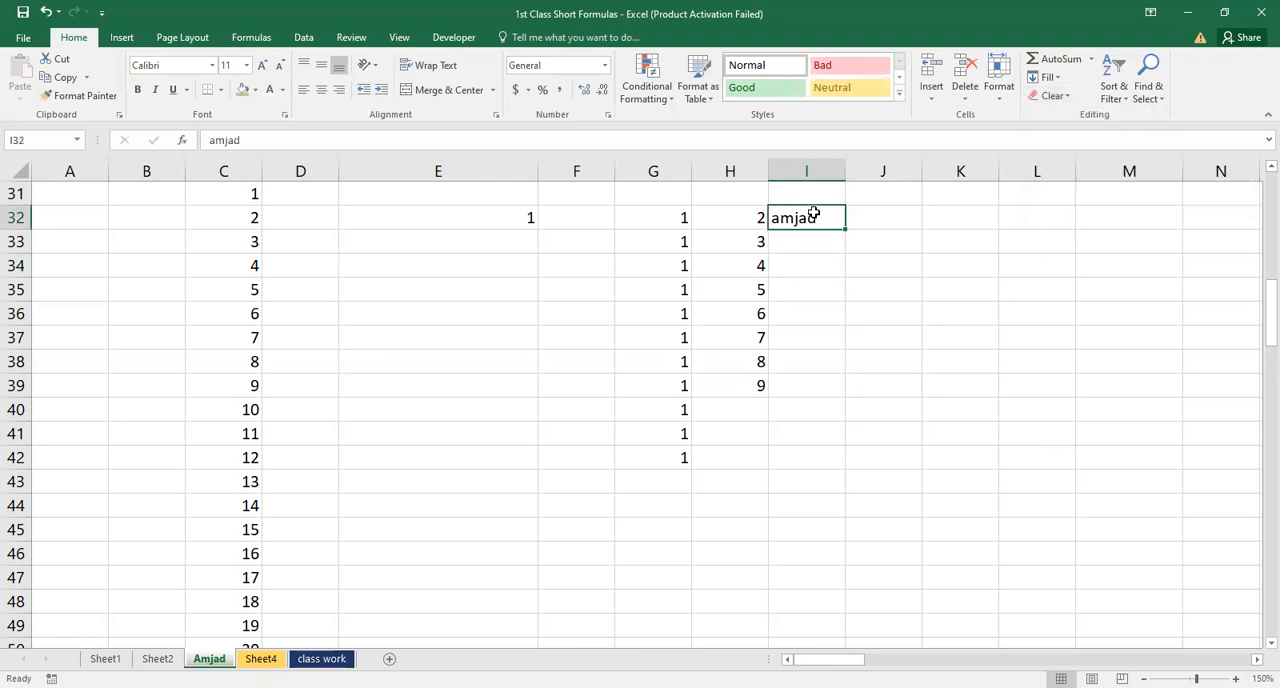
left_click(1055, 96)
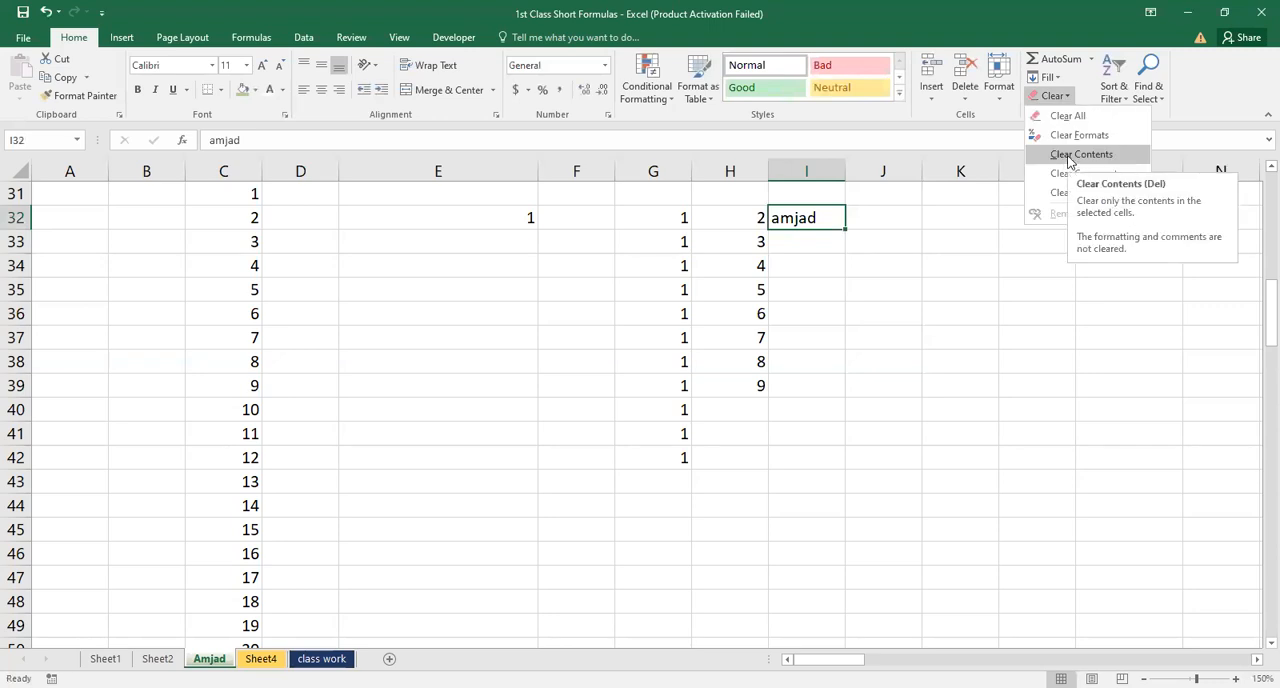
left_click(1069, 158)
left_click(808, 265)
left_click(828, 217)
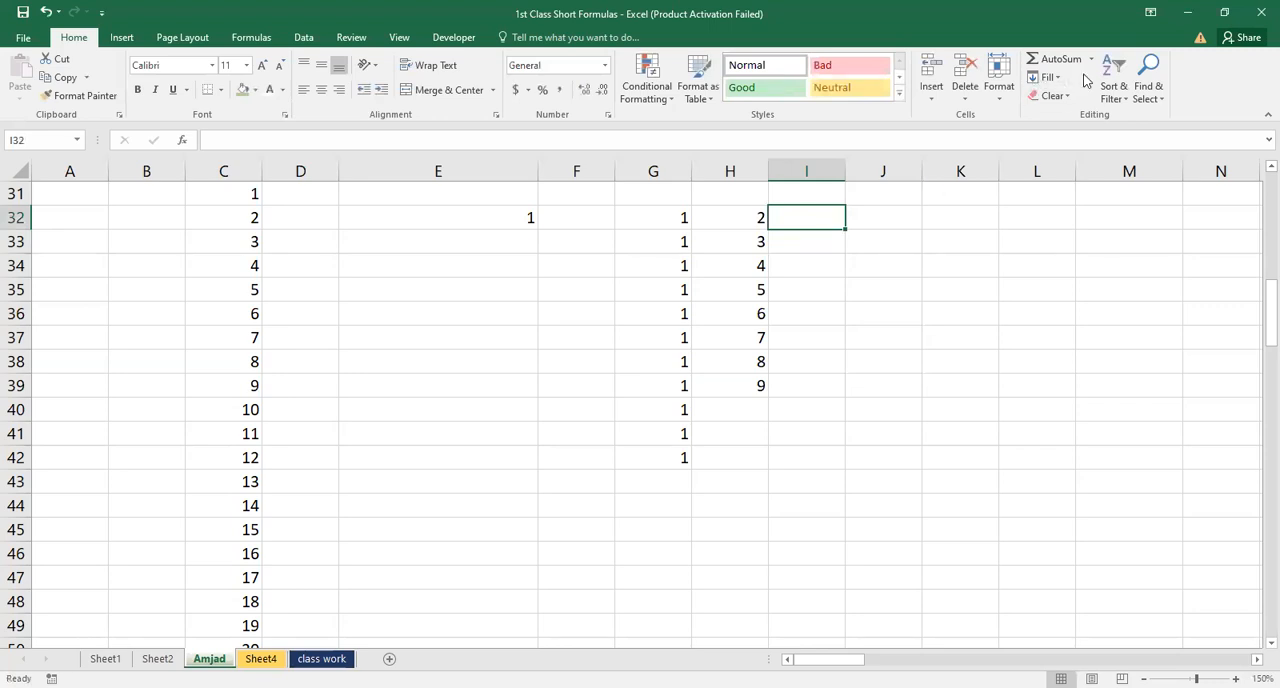
left_click(1053, 96)
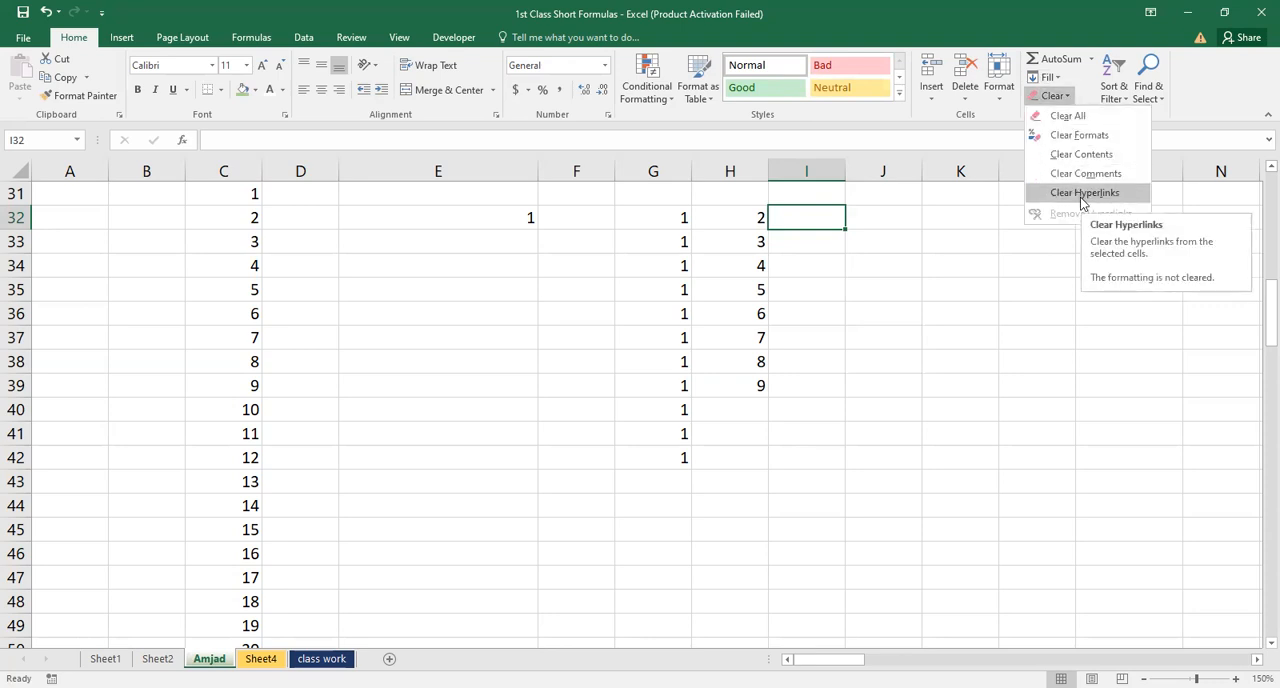
left_click(943, 255)
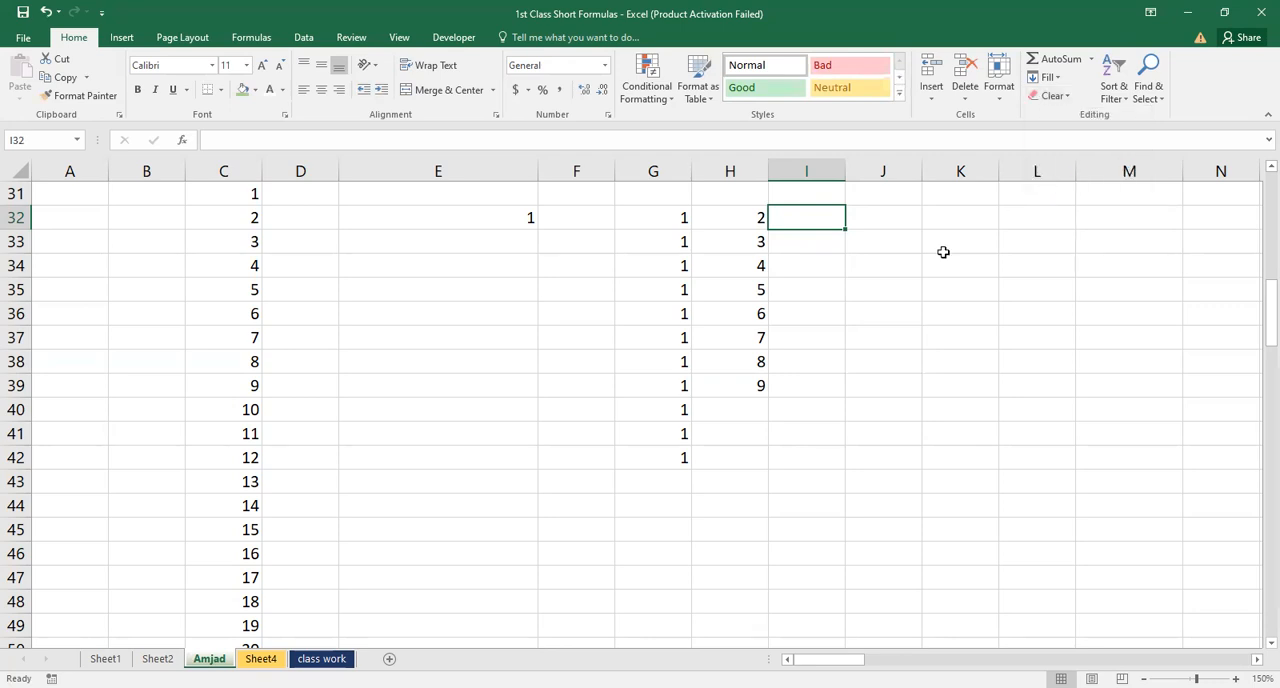
left_click(883, 272)
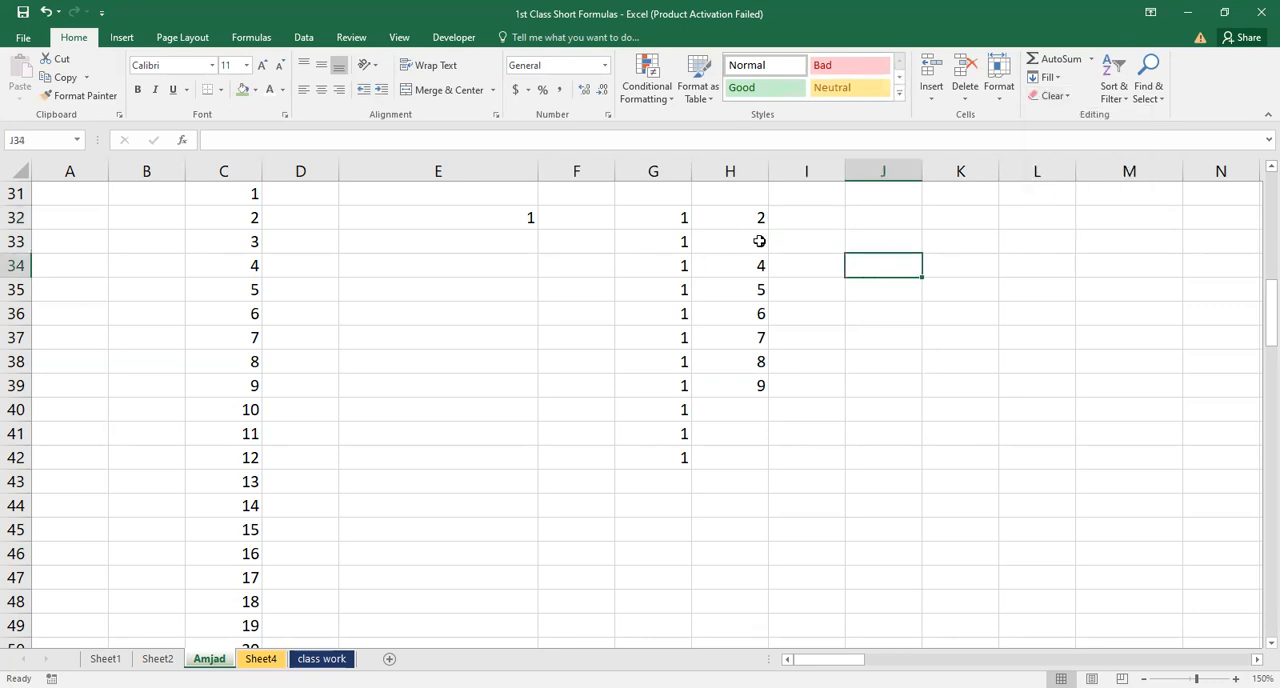
Enter the unsorted numbers 4, 6, 2, 3, 7, 9 and 8 in cells E33 to E39, below the existing 1
left_click(499, 243)
left_click(508, 216)
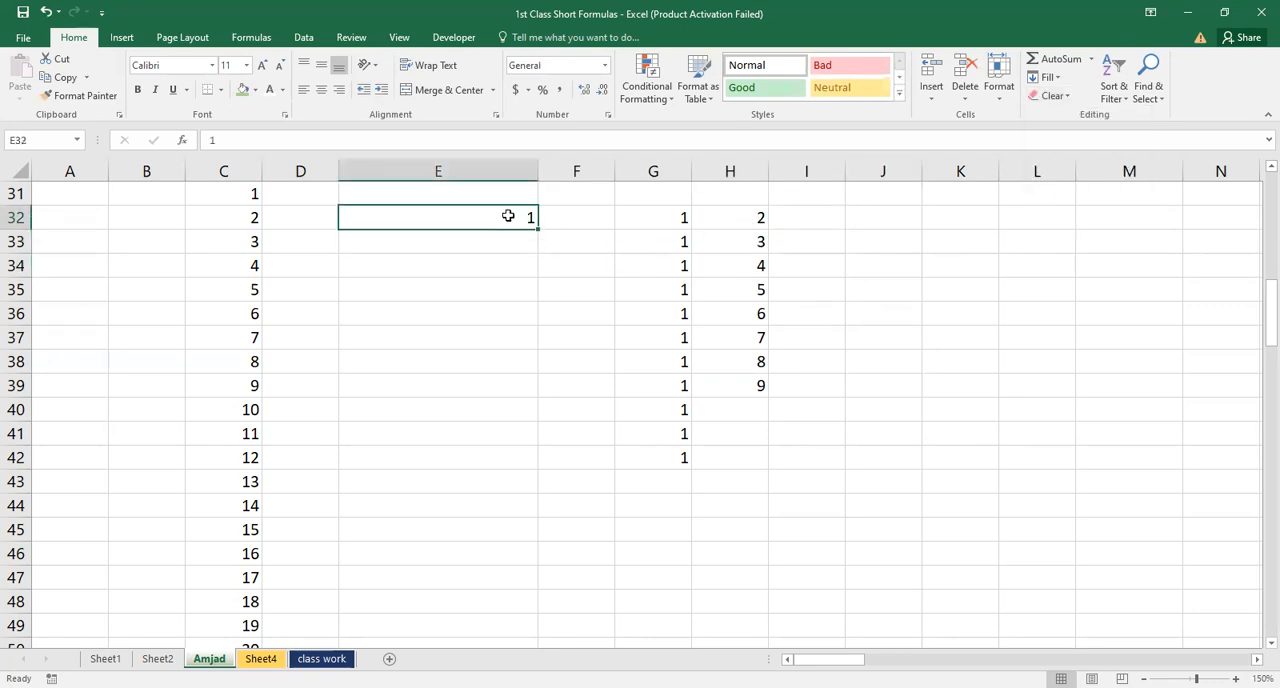
key("Down")
type("4")
key("Return")
type("6")
key("Return")
type("2")
key("Return")
type("3")
key("Return")
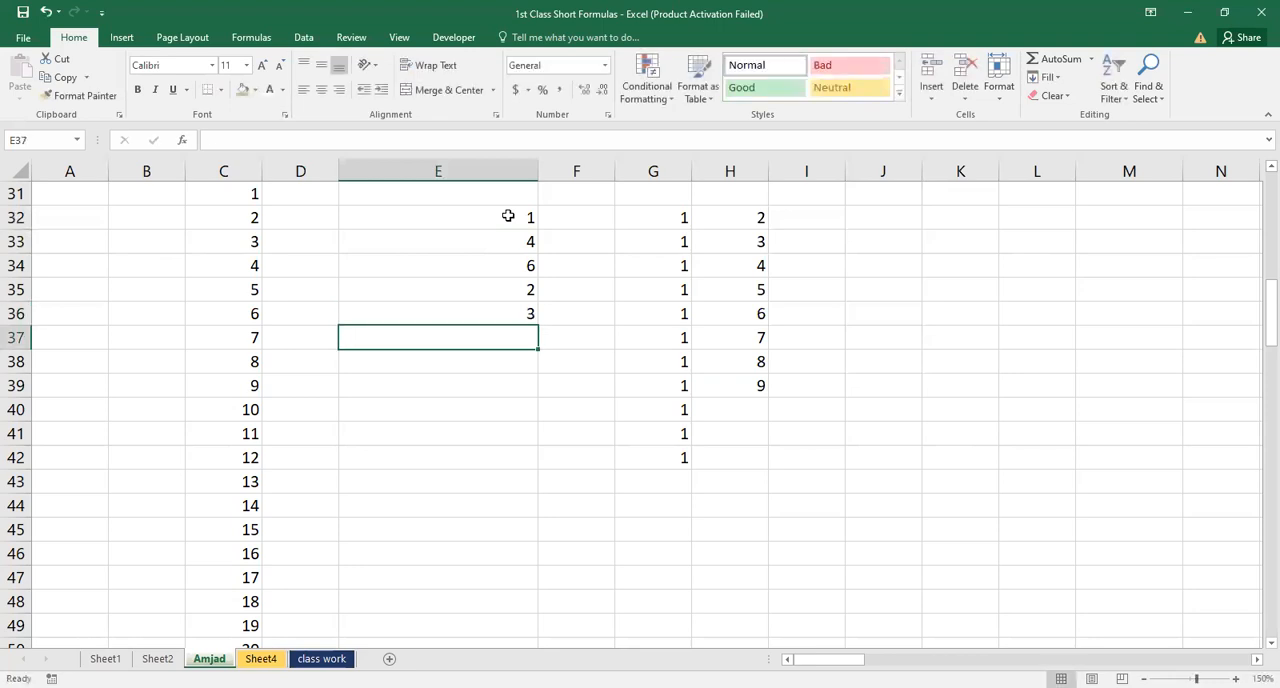
type("7")
key("Return")
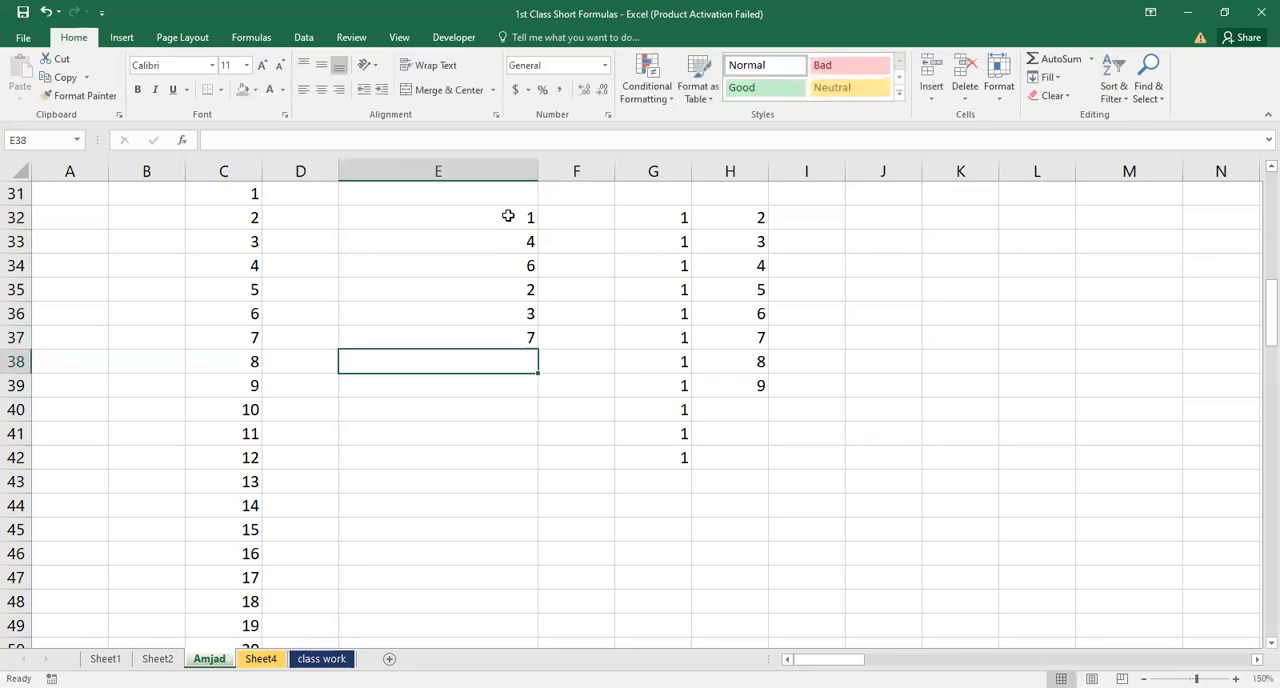
type("0")
key("BackSpace")
type("9")
key("Return")
type("8")
key("Return")
Sort the numbers in E32:E39 from smallest to largest
double_click(507, 215)
double_click(507, 215)
left_click(522, 290)
key("Up")
key("Up")
key("Up")
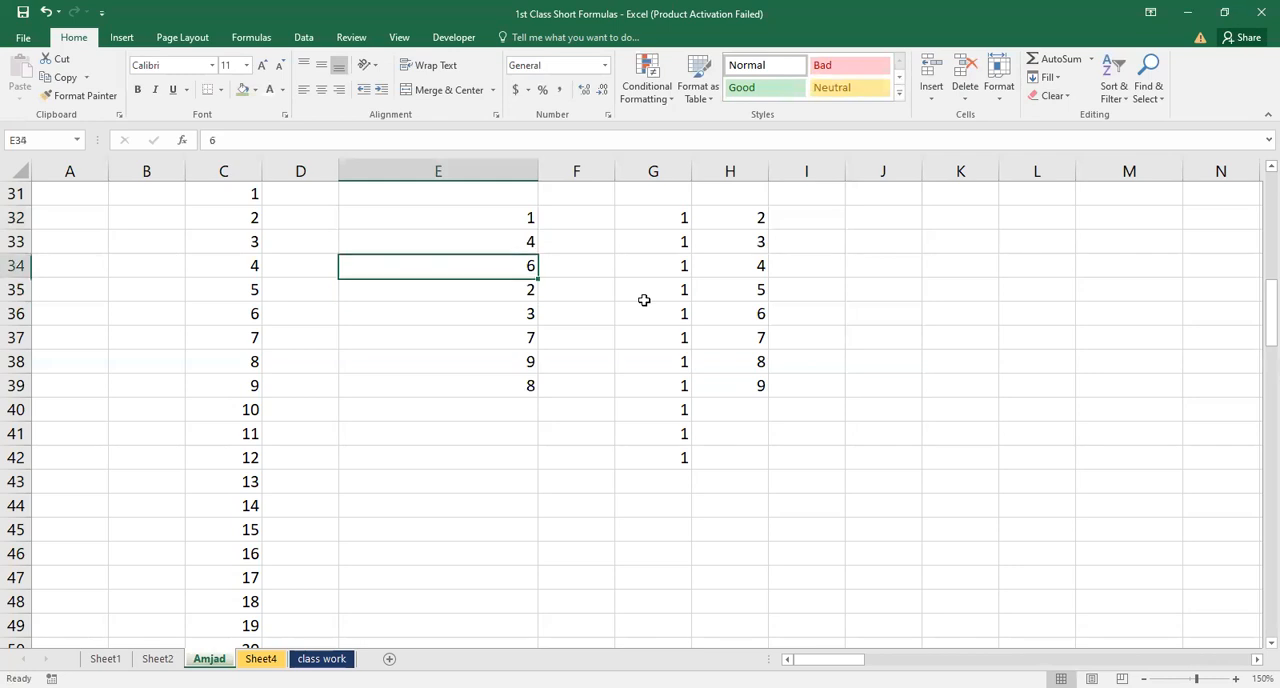
key("ctrl+shift+Down")
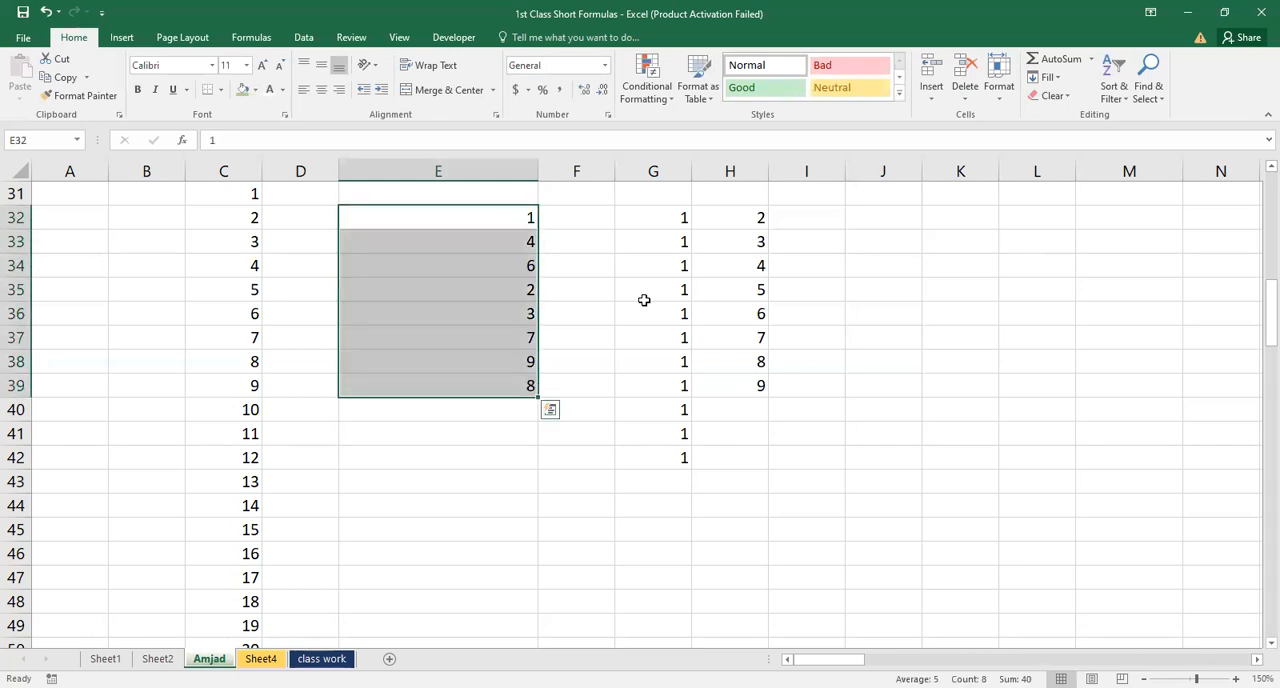
left_click(1118, 96)
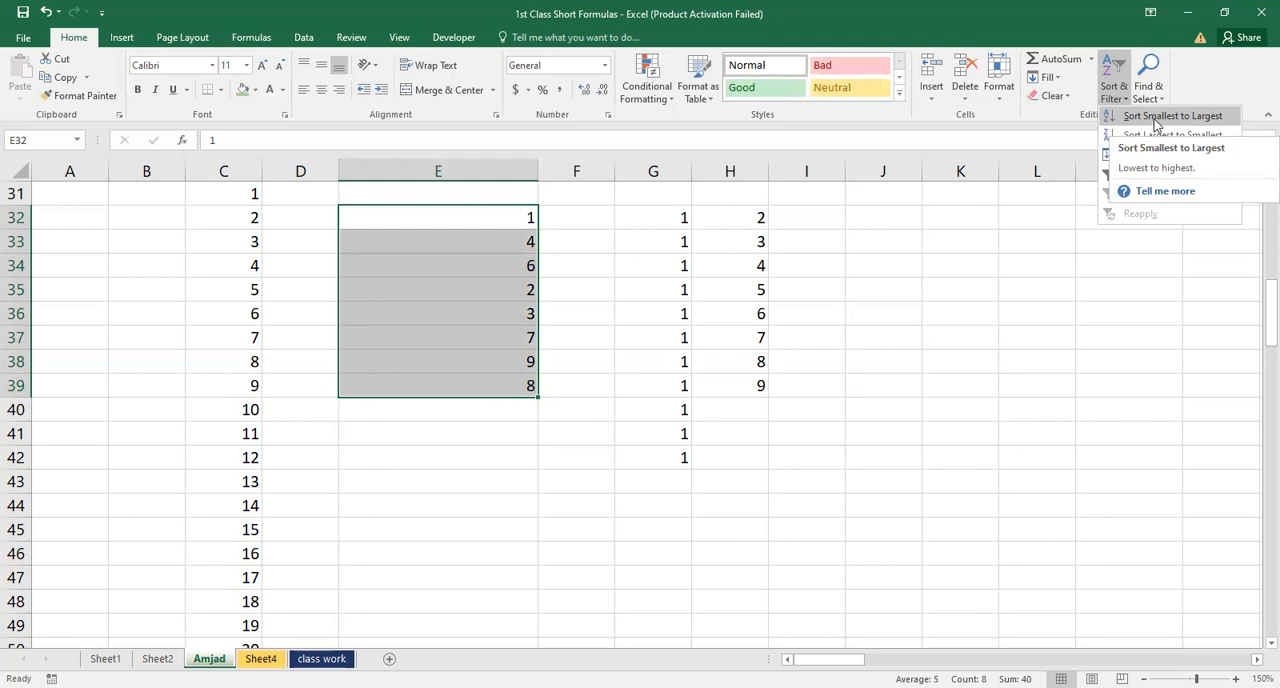
left_click(1156, 117)
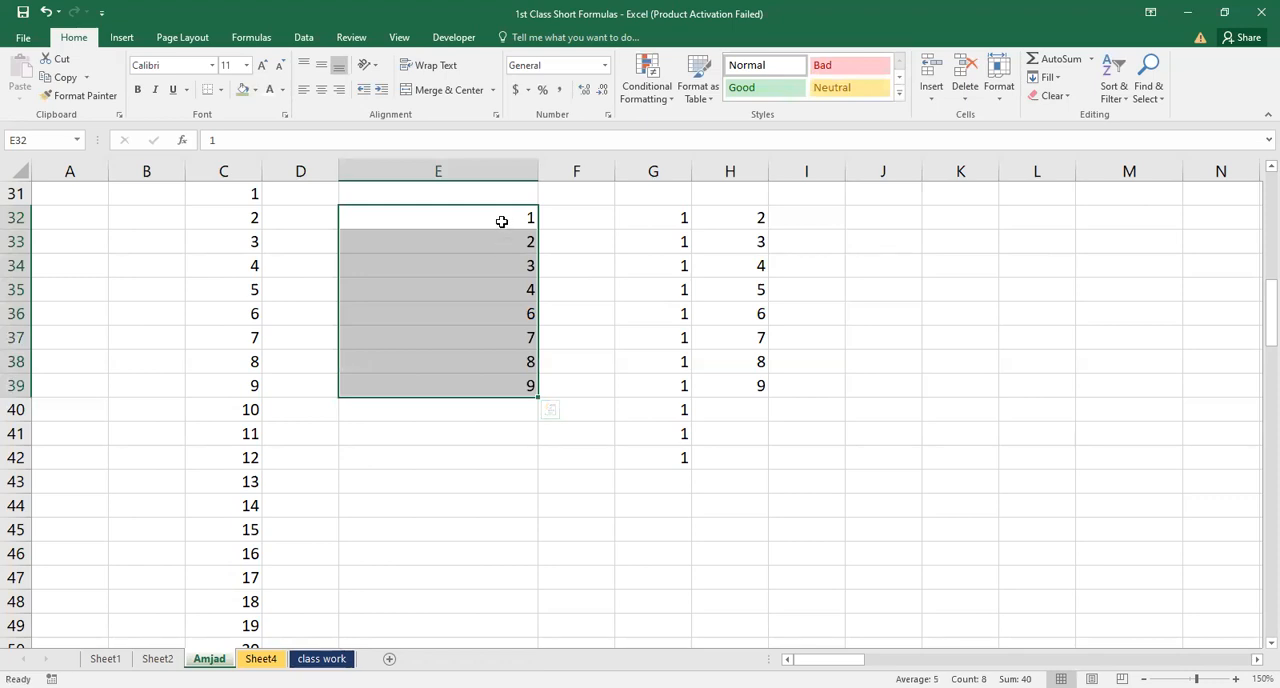
Enter the letters a, e, d, b and c down cells F32 to F36
key("Right")
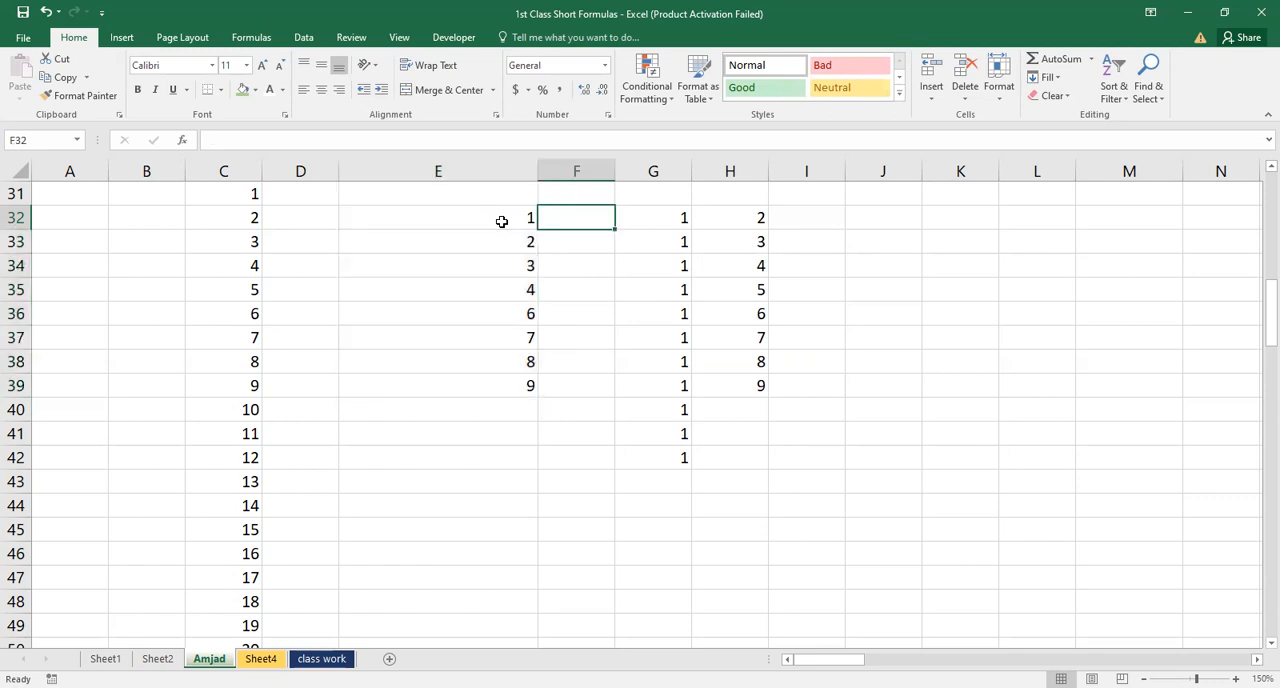
type("a")
key("Return")
type("e")
key("Return")
type("d")
key("Return")
type("b")
key("Return")
type("c")
key("Return")
Sort the letters in F32:F36 from A to Z, continuing with the current selection only
key("Up")
key("Up")
key("Up")
key("Up")
key("Up")
key("shift+Down")
key("shift+Down")
key("shift+Down")
key("shift+Down")
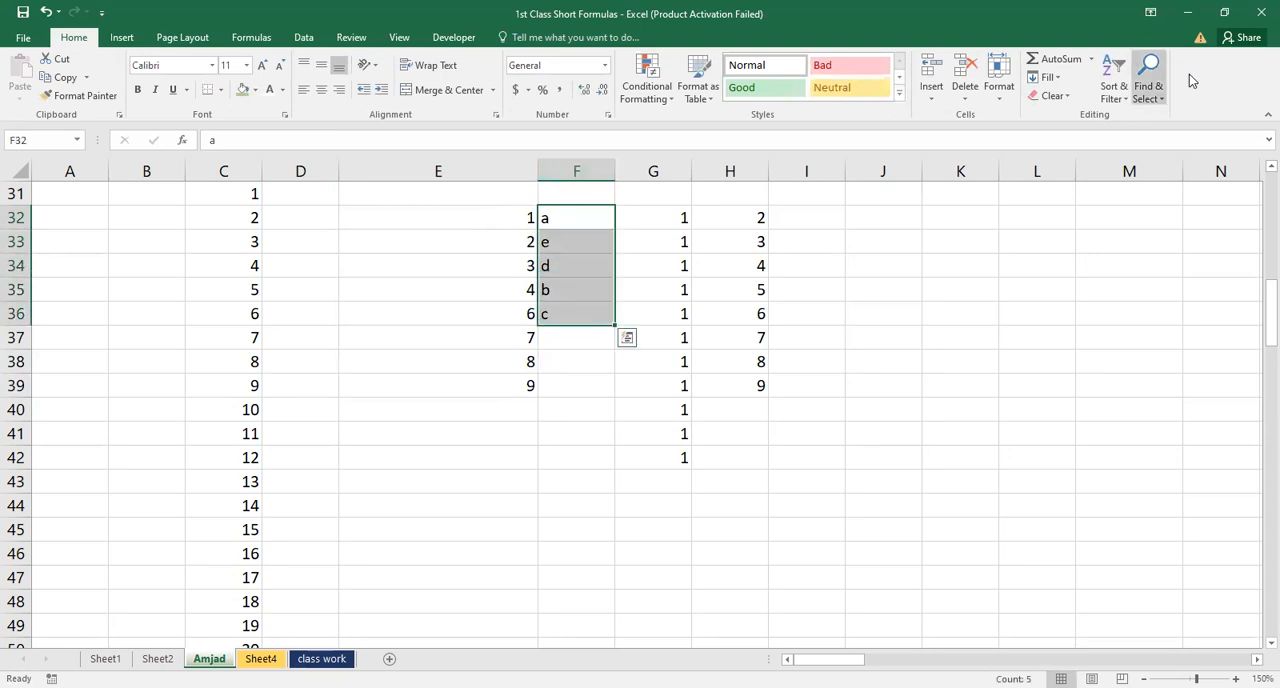
left_click(1127, 101)
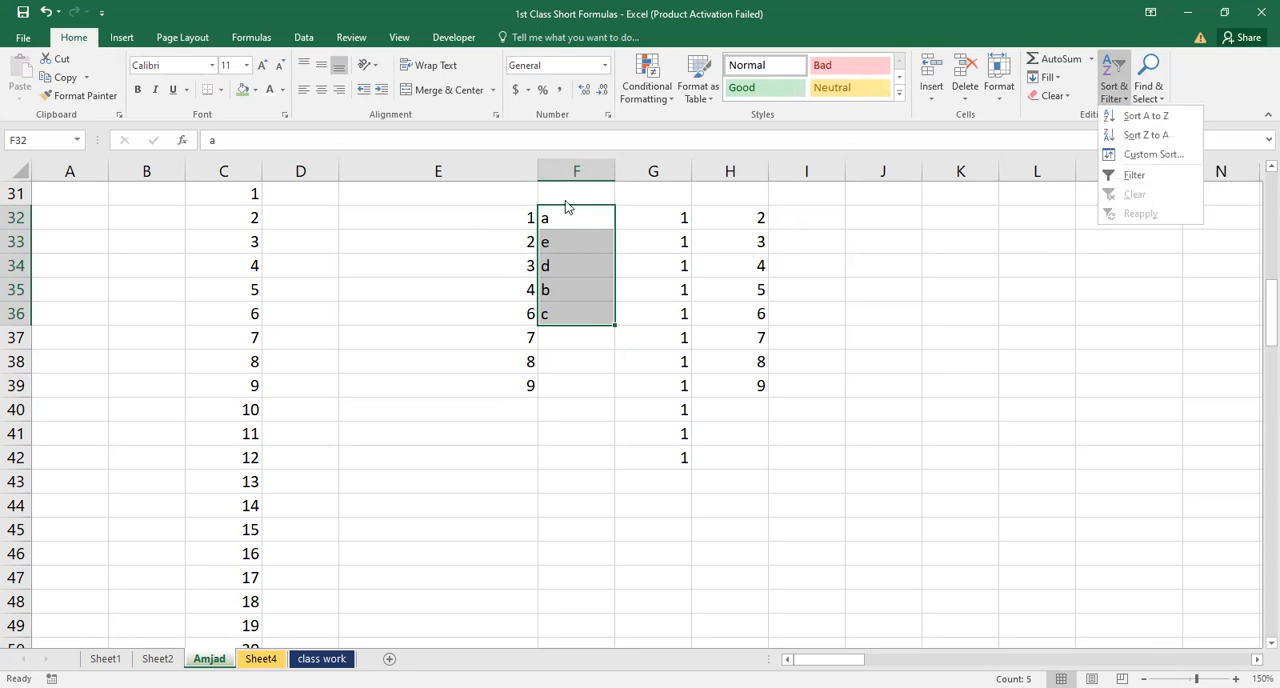
left_click(1147, 118)
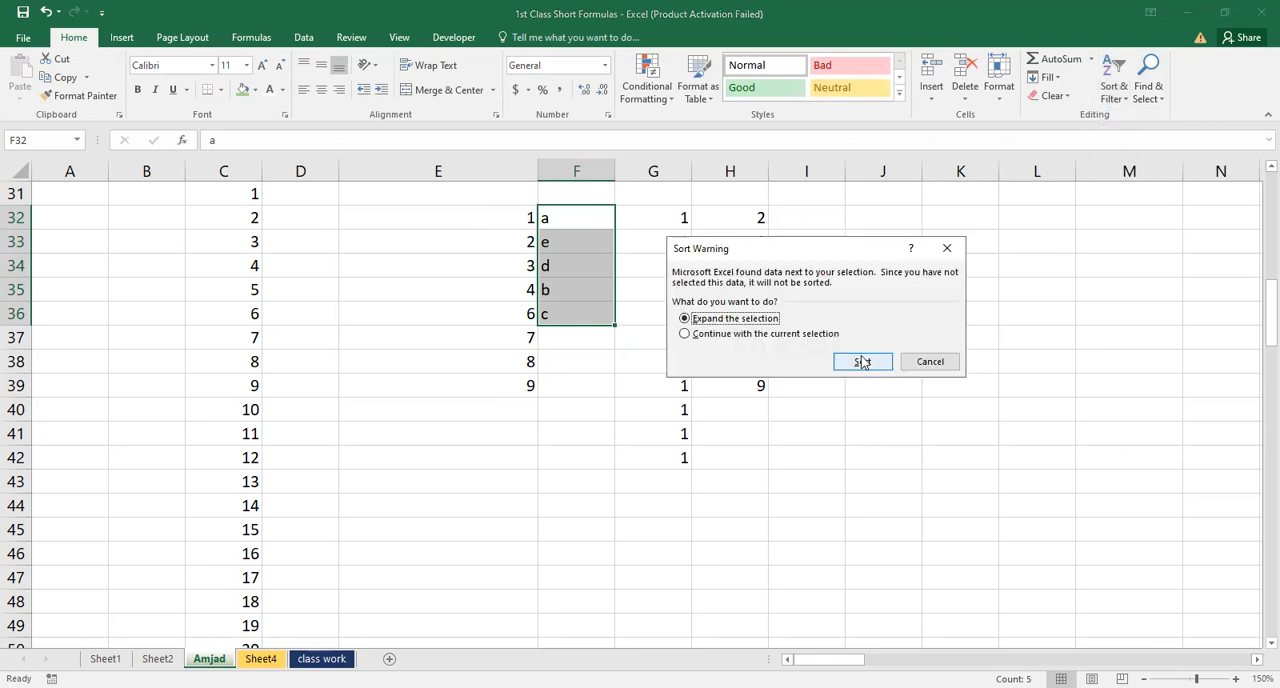
left_click(712, 334)
left_click(848, 361)
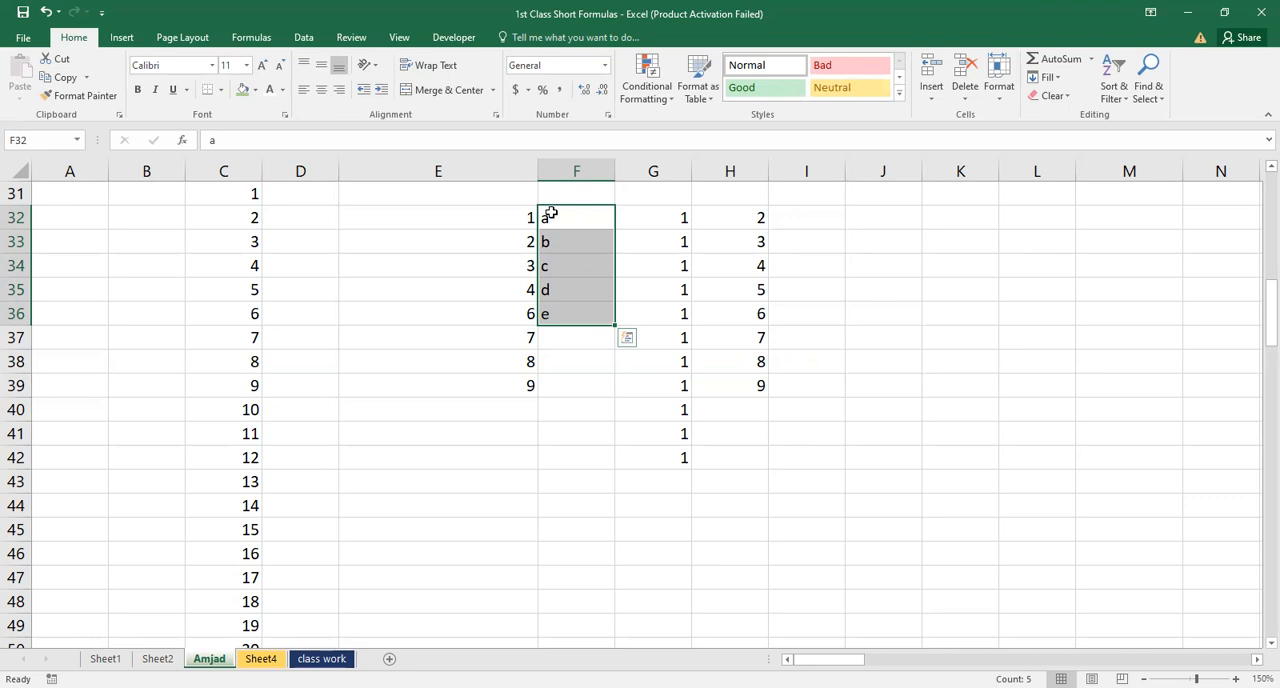
Sort E32:E39 from largest to smallest, expanding the selection to include the adjacent data
key("Right")
key("Left")
key("Left")
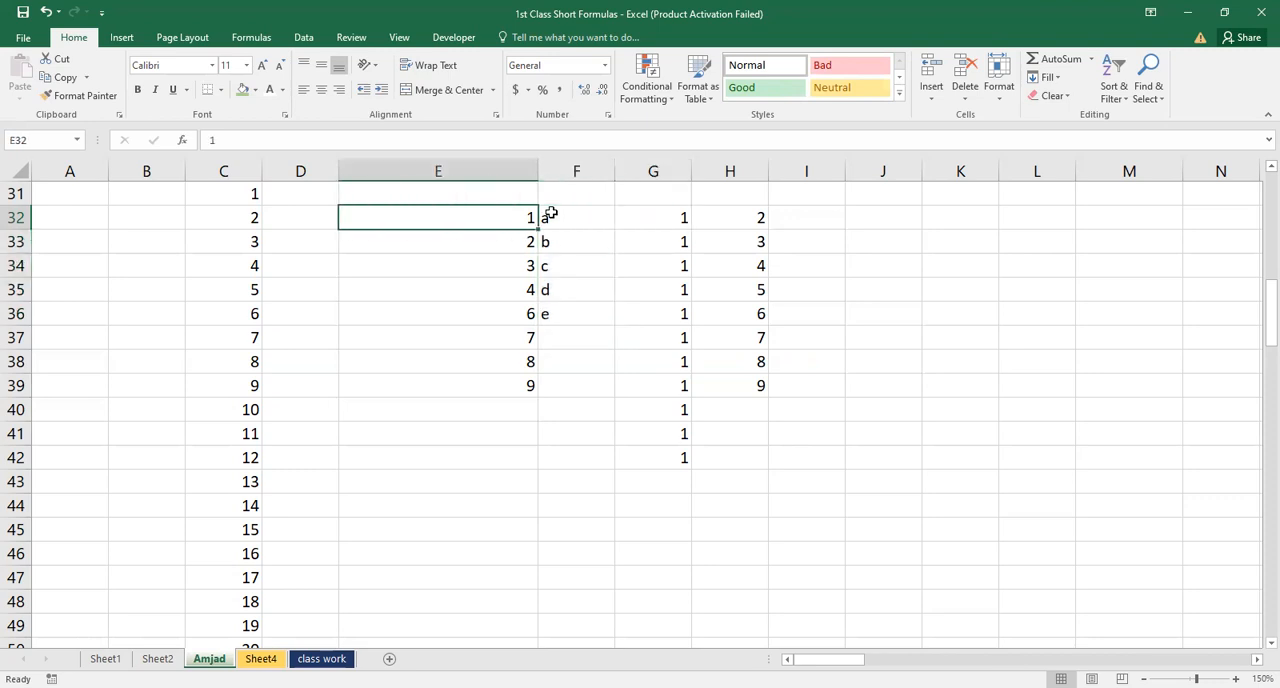
left_click_drag(550, 213, 556, 214)
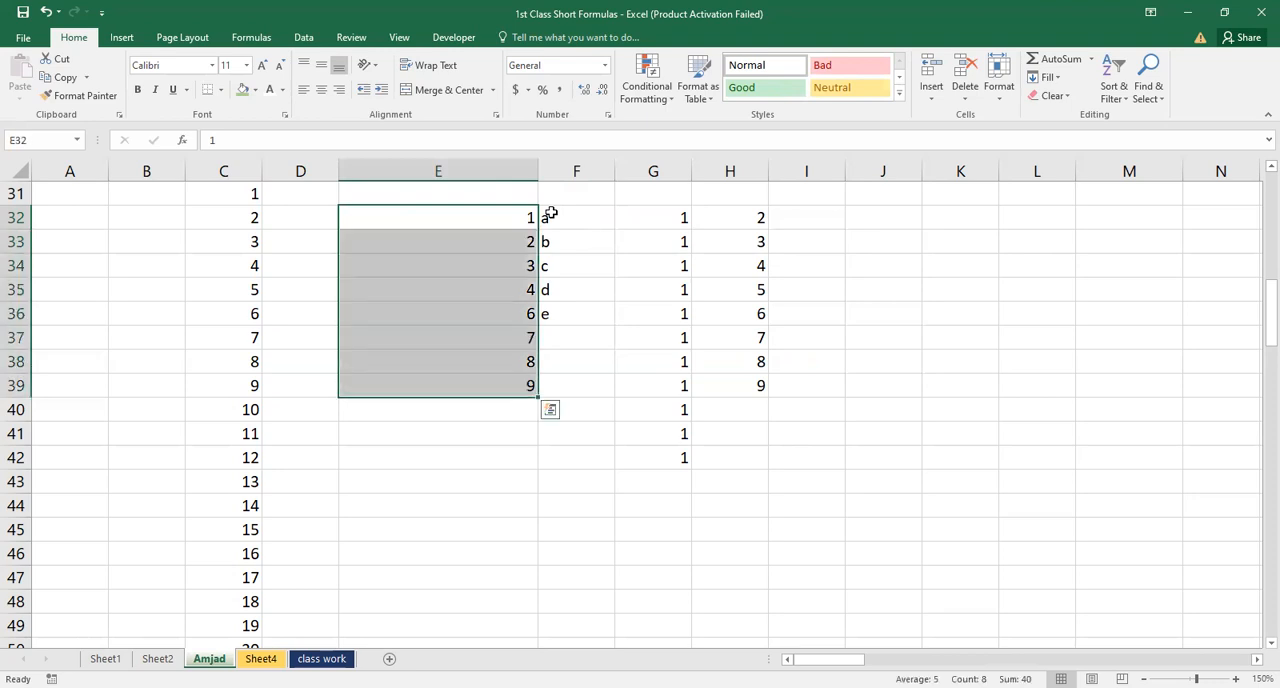
left_click(1128, 100)
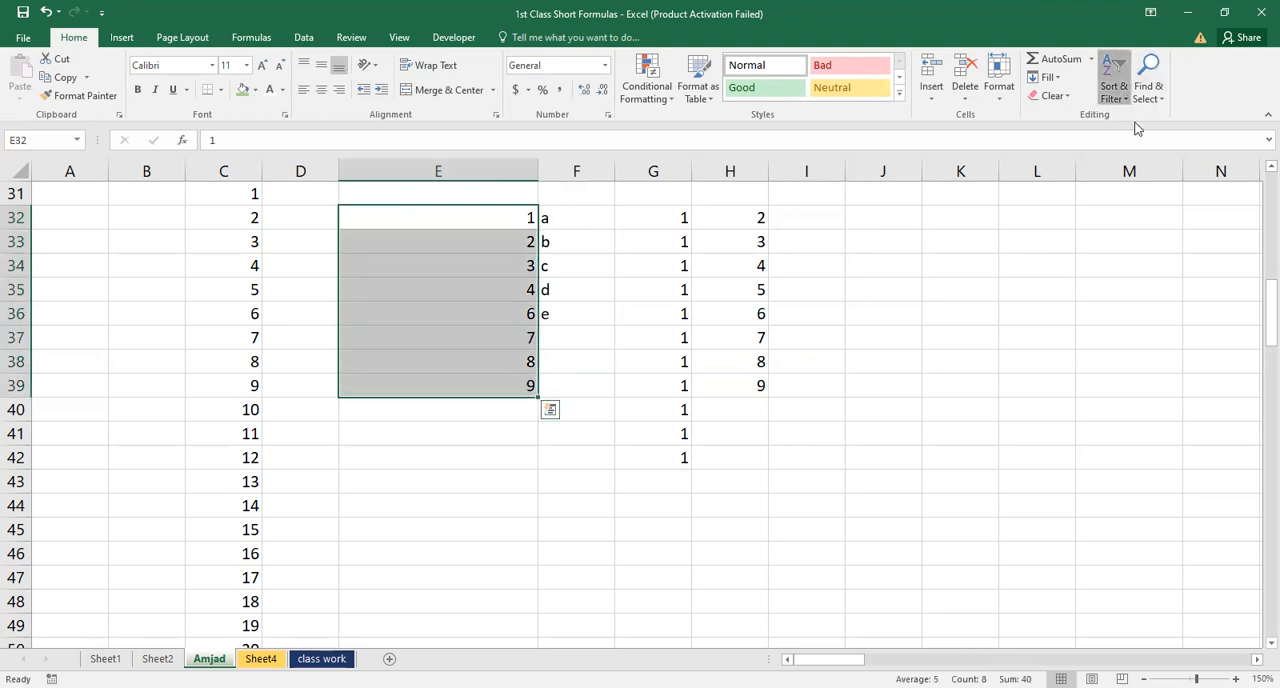
left_click(1143, 140)
left_click(864, 362)
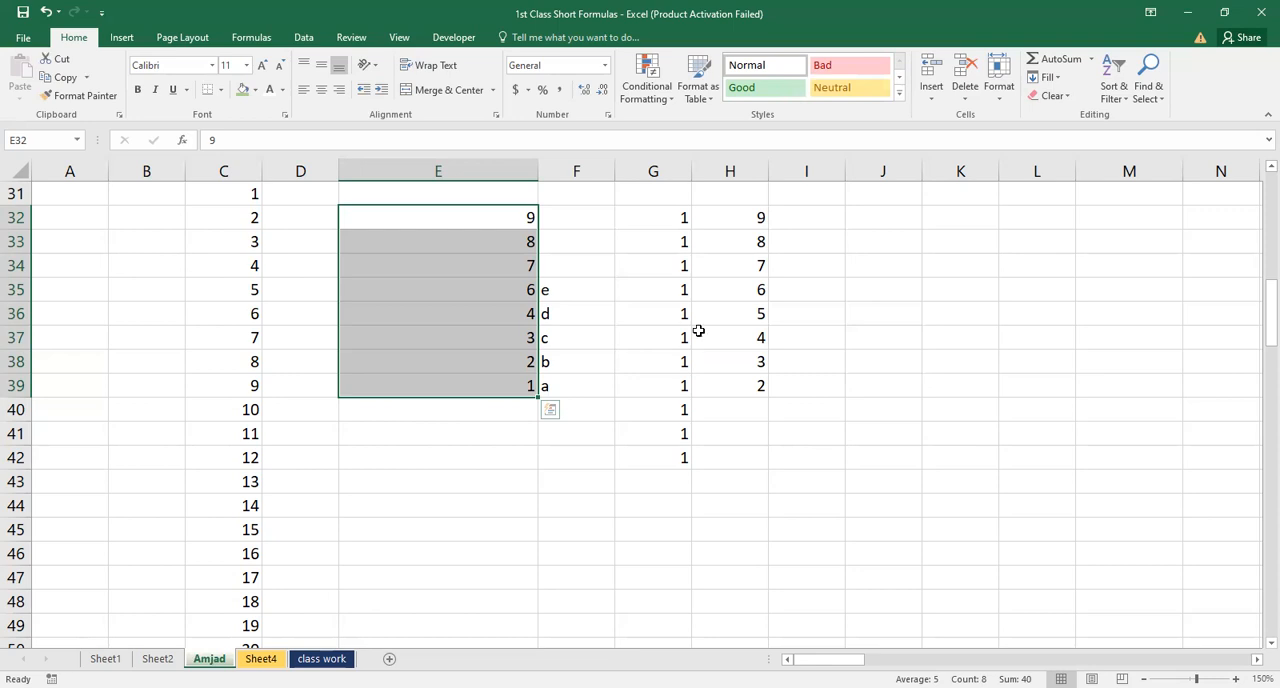
left_click(1124, 103)
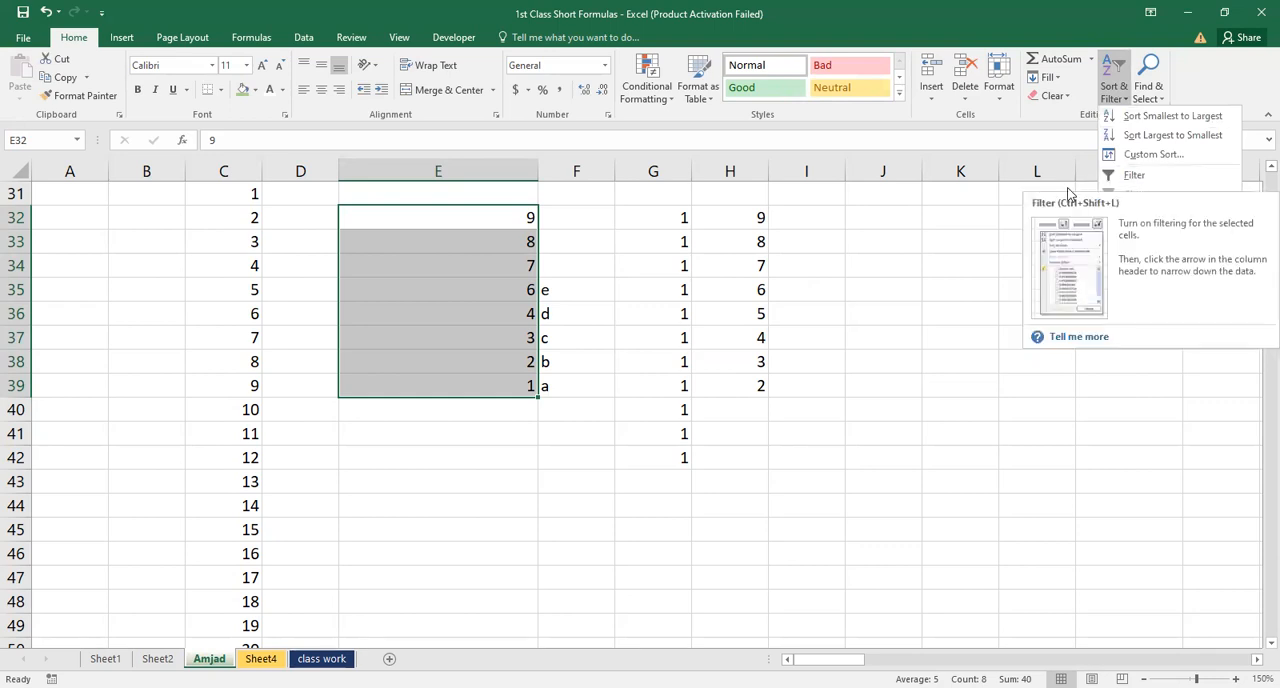
left_click(1012, 222)
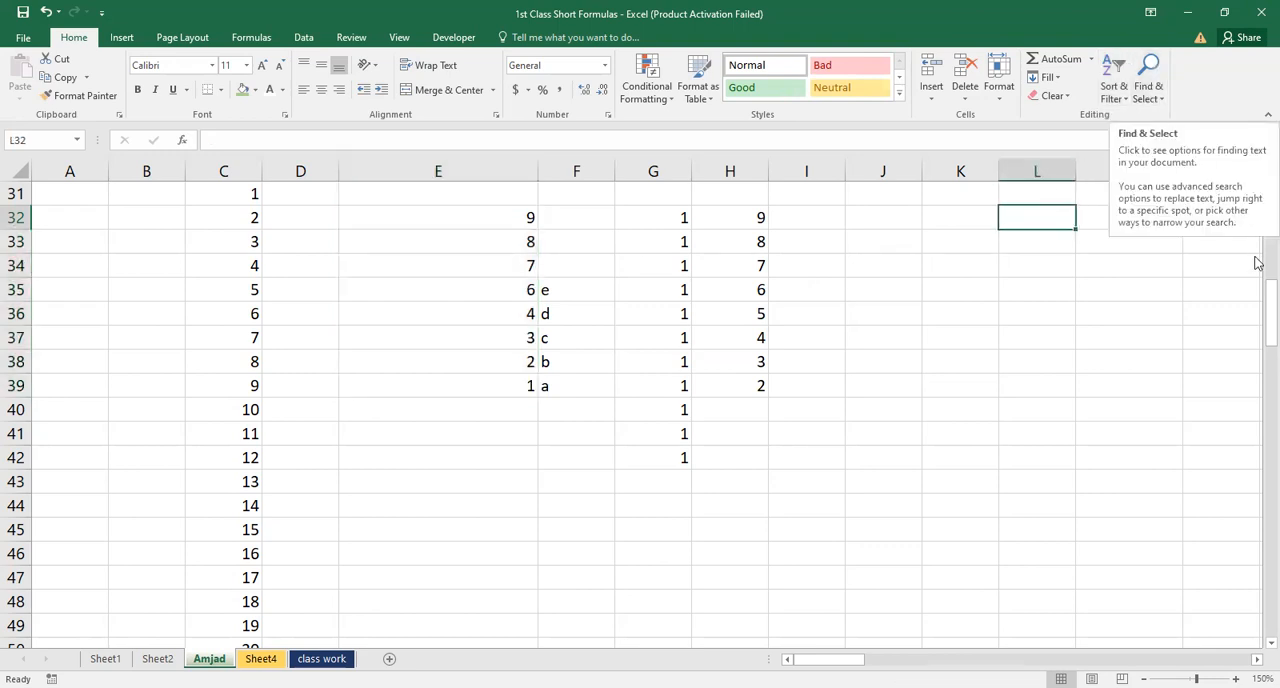
left_click_drag(1262, 305, 1255, 175)
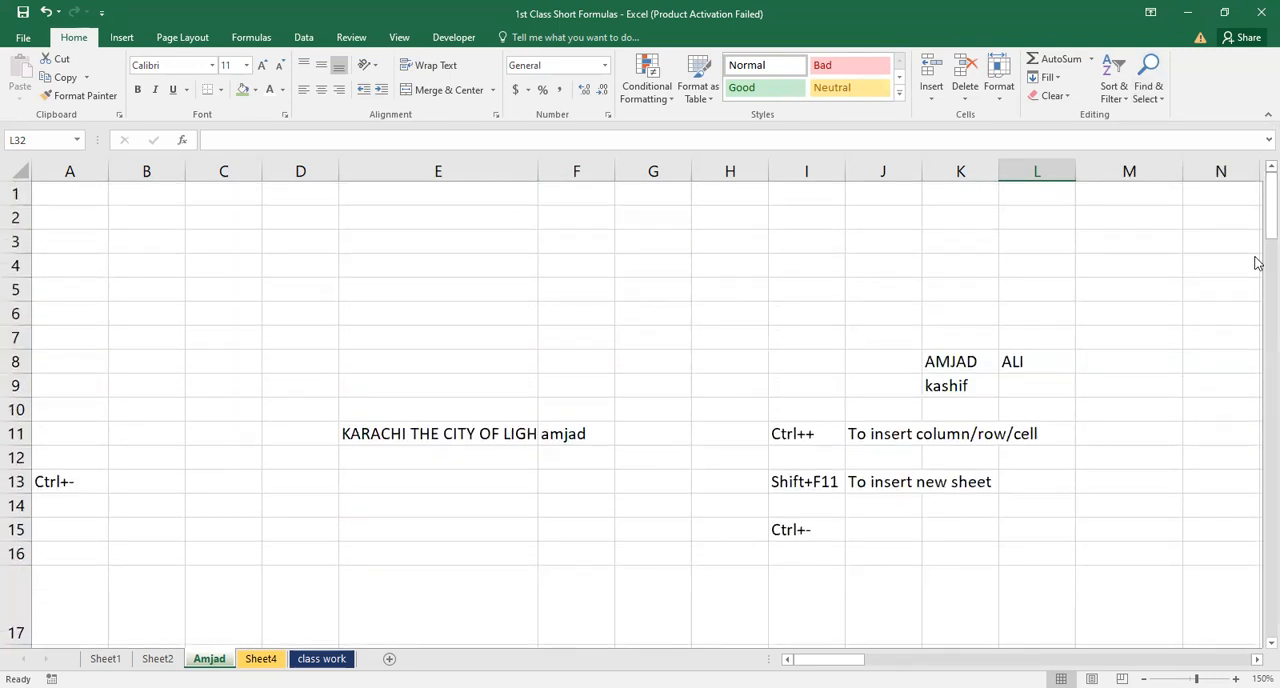
left_click_drag(1262, 228, 1260, 400)
left_click(1251, 431)
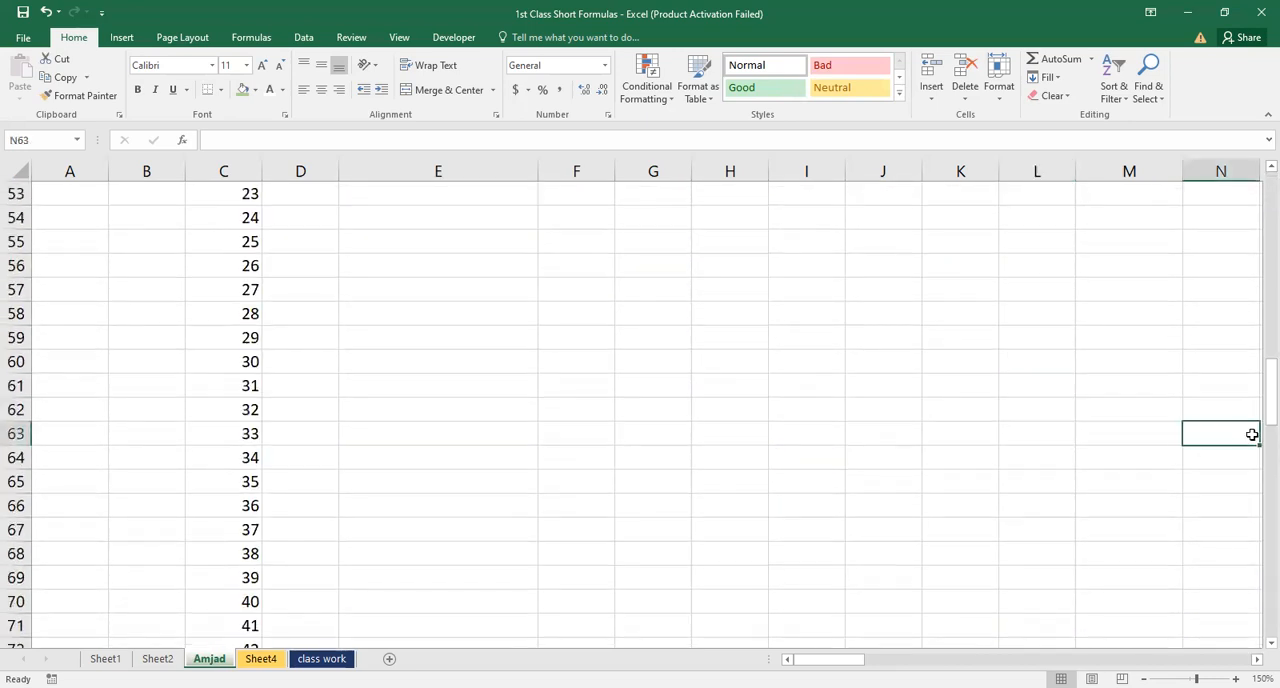
left_click(1137, 383)
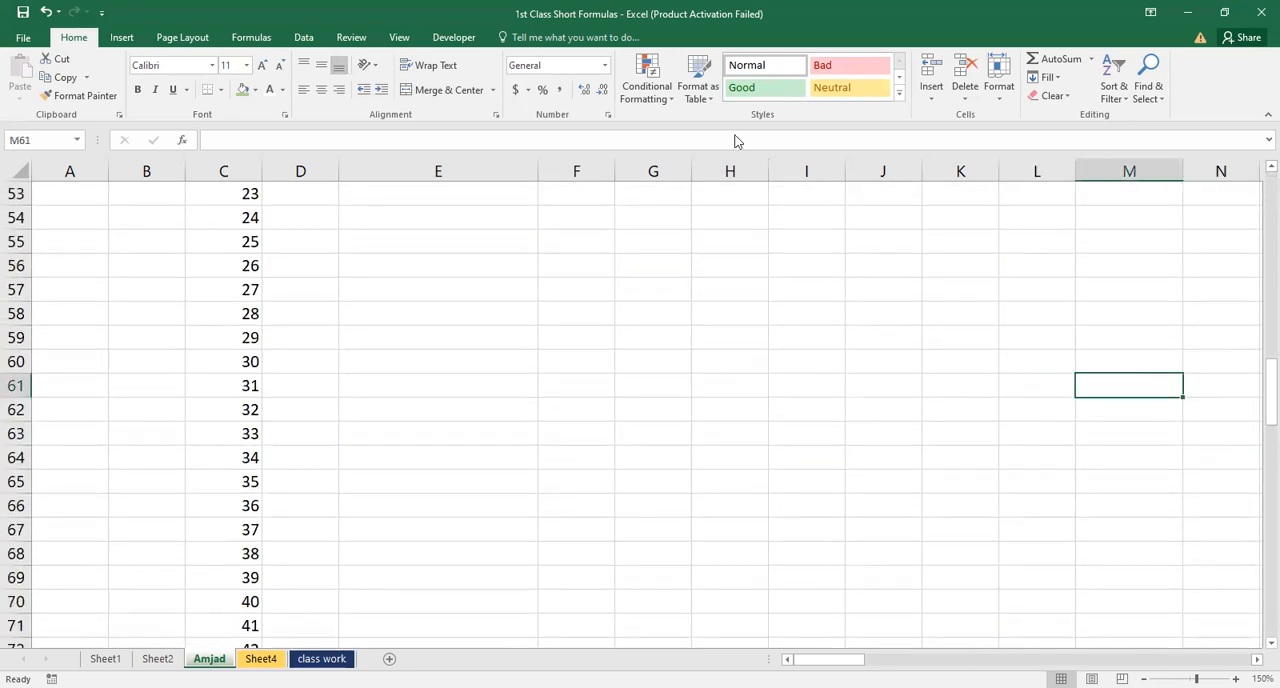
Find all cells containing "Karachi" and close the Find and Replace dialog
left_click(1152, 91)
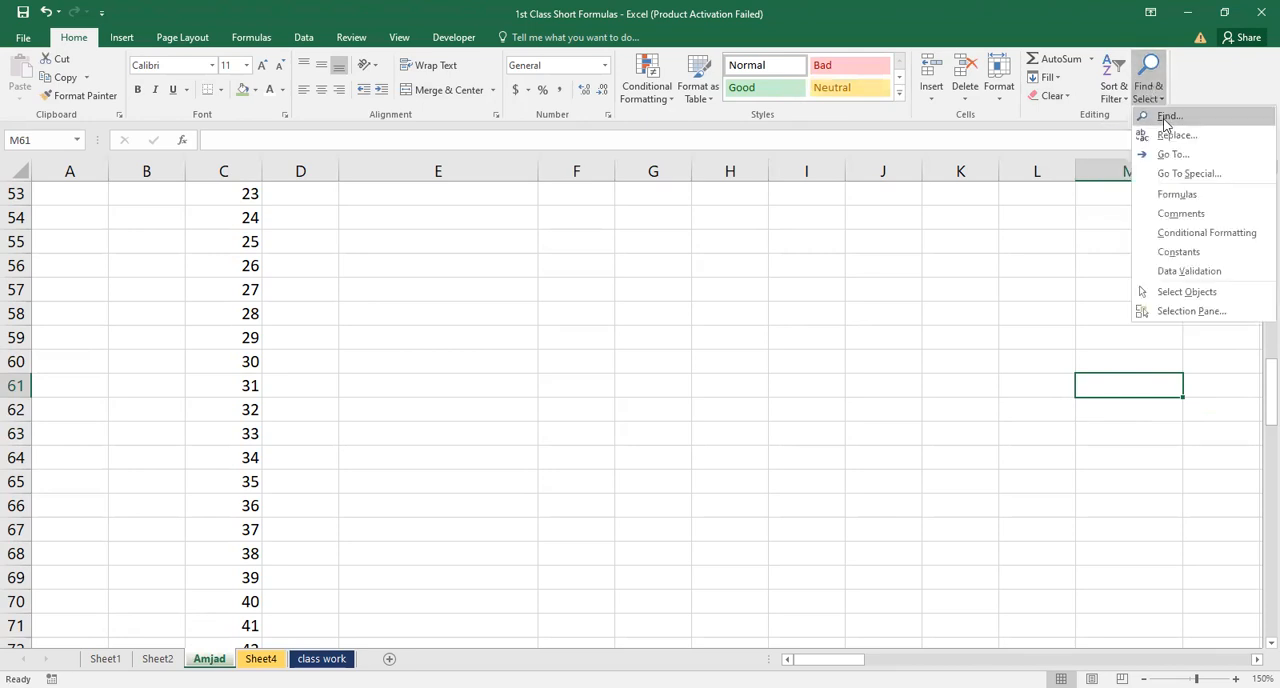
left_click(1167, 117)
type("Katra")
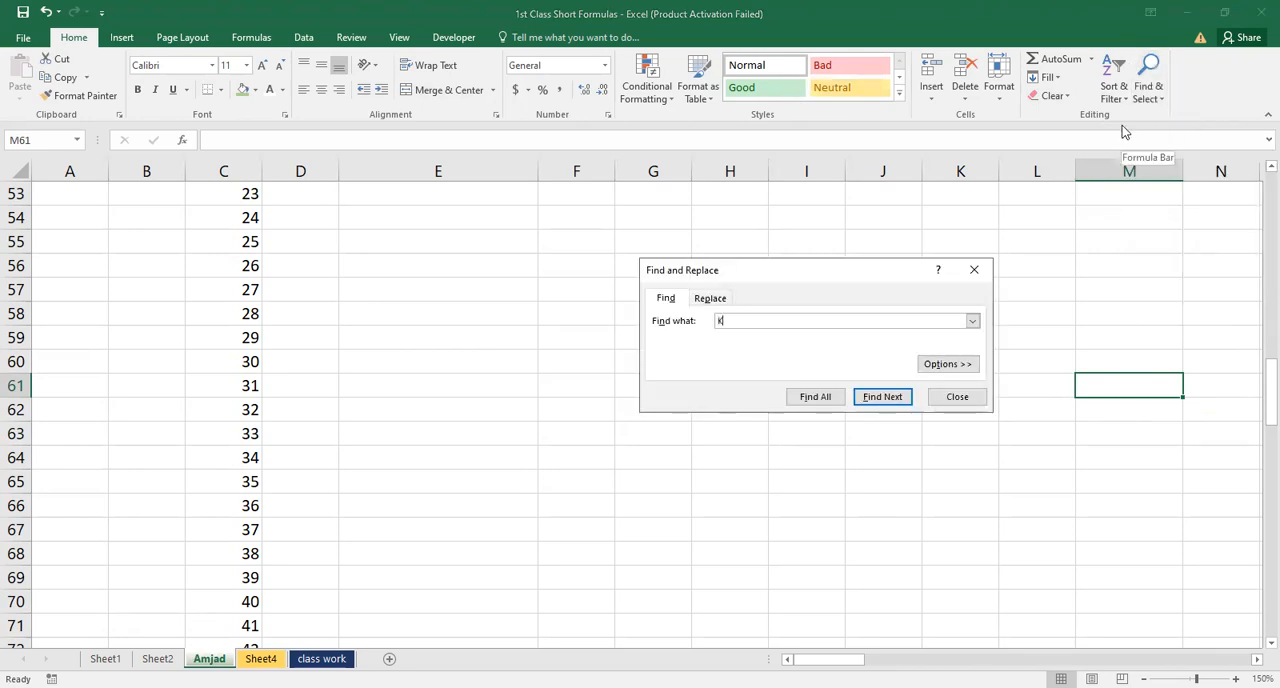
key("BackSpace")
key("BackSpace")
key("BackSpace")
type("raci")
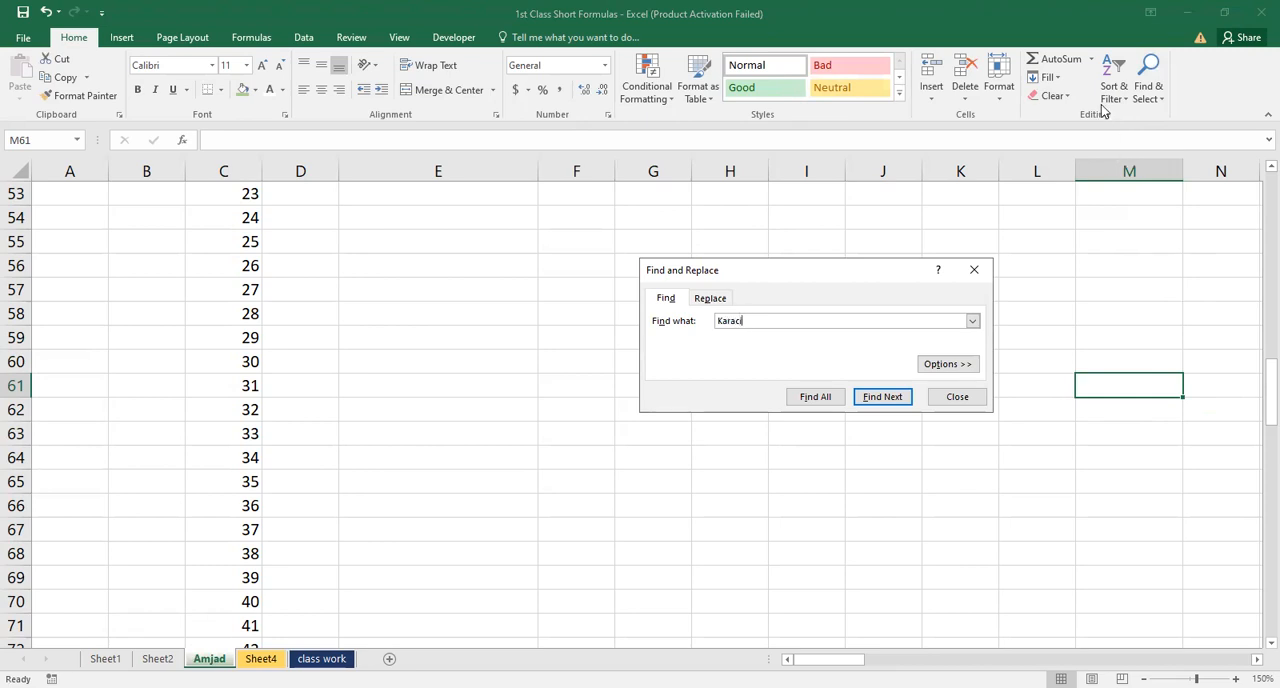
key("BackSpace")
type("hi")
left_click(815, 397)
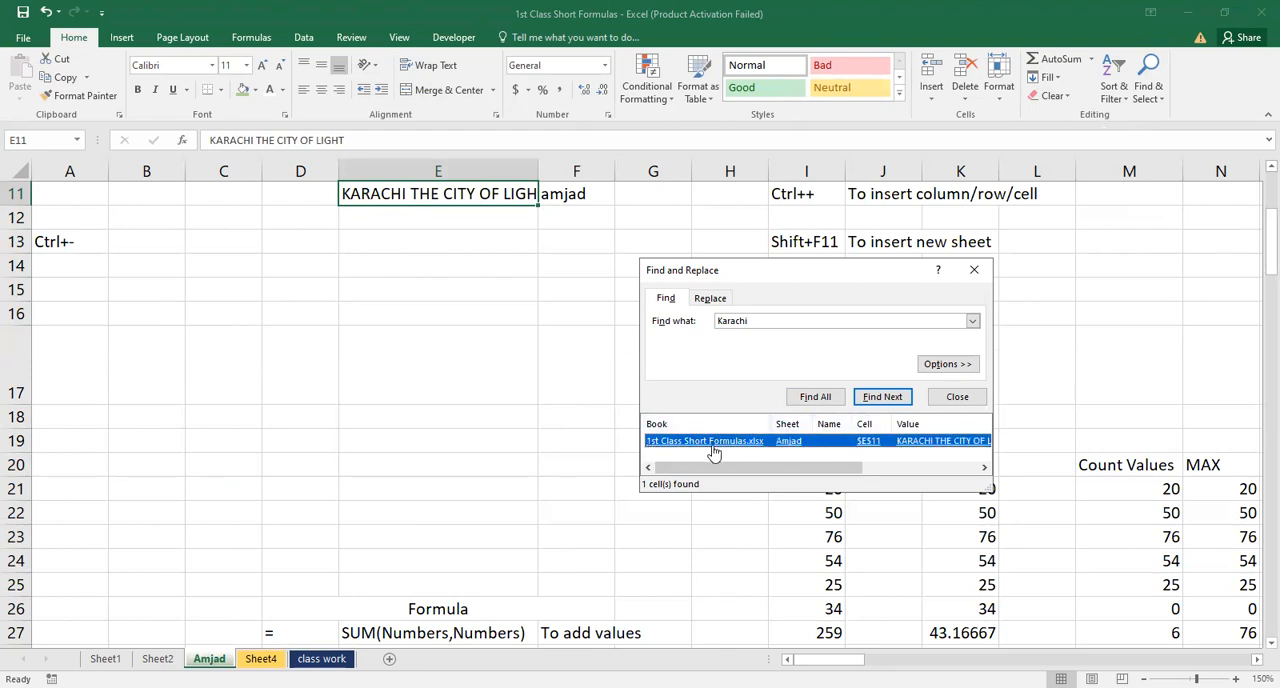
left_click(957, 397)
Bring up the Find and Replace dialog from cell E15 and close it without searching
left_click(454, 304)
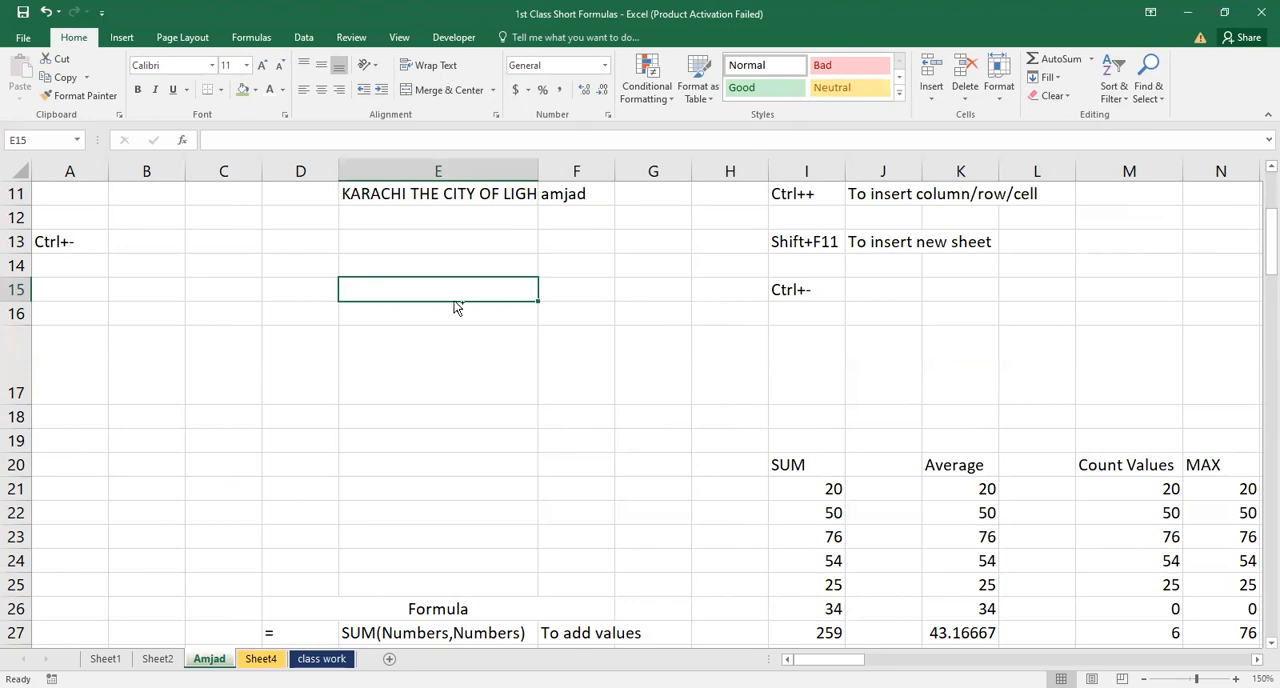
key("ctrl+f")
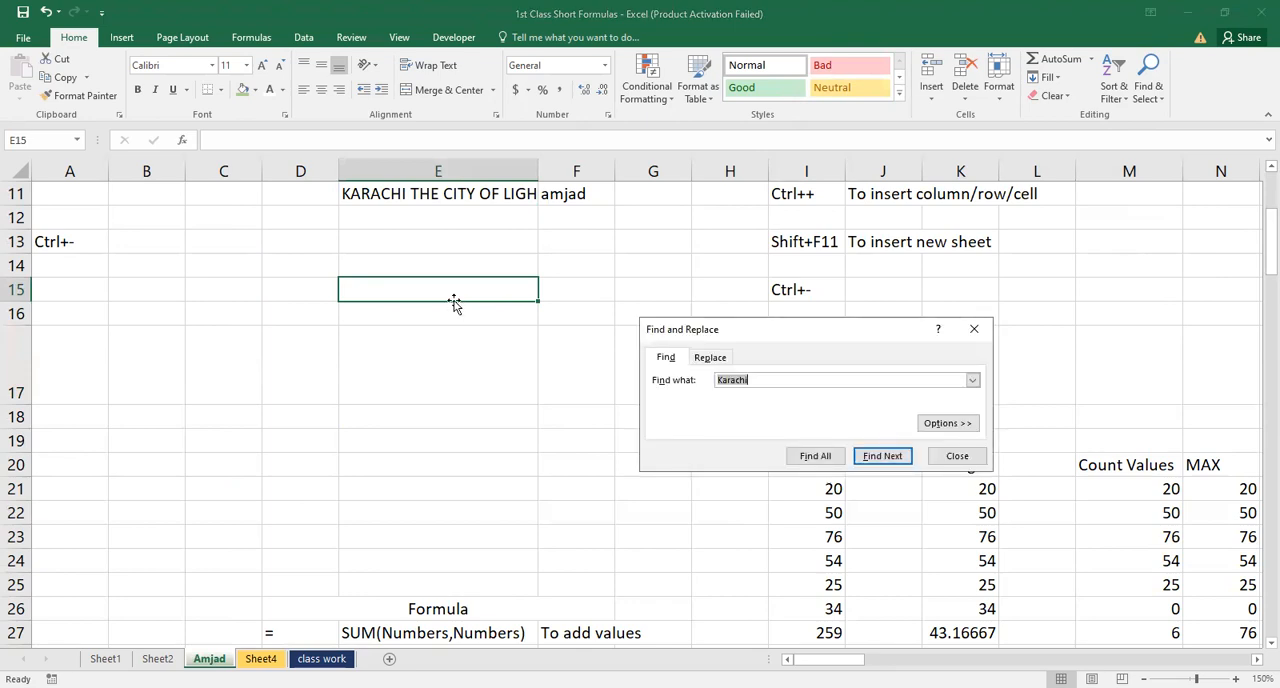
key("Escape")
Enter the shortcut label "Ctrl+F" in cell A15
key("Left")
key("Left")
key("Left")
key("Left")
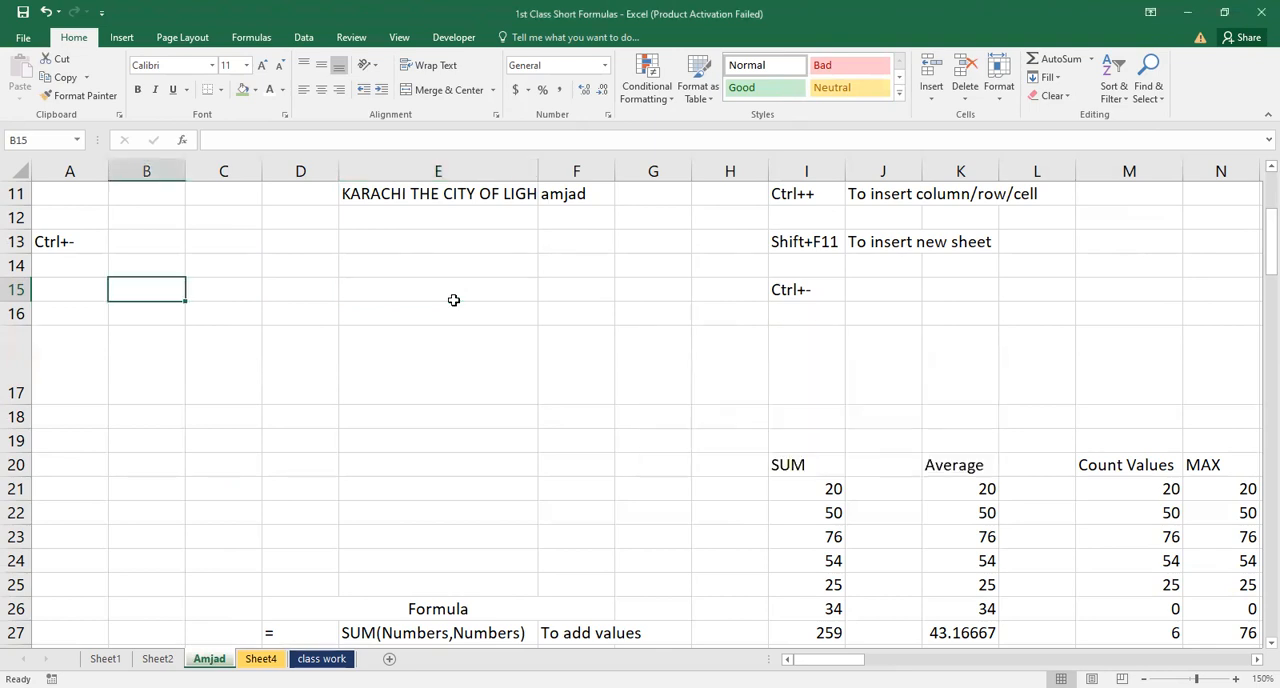
key("Down")
key("Up")
key("Up")
key("Down")
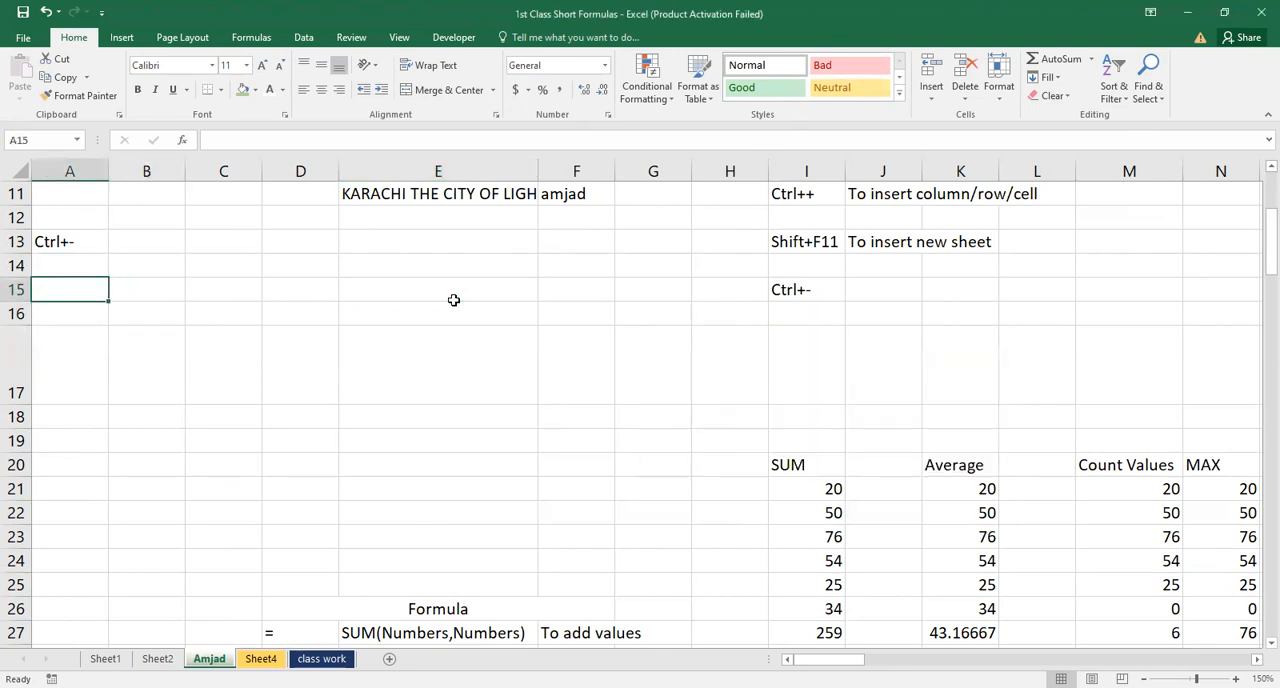
type("Ct")
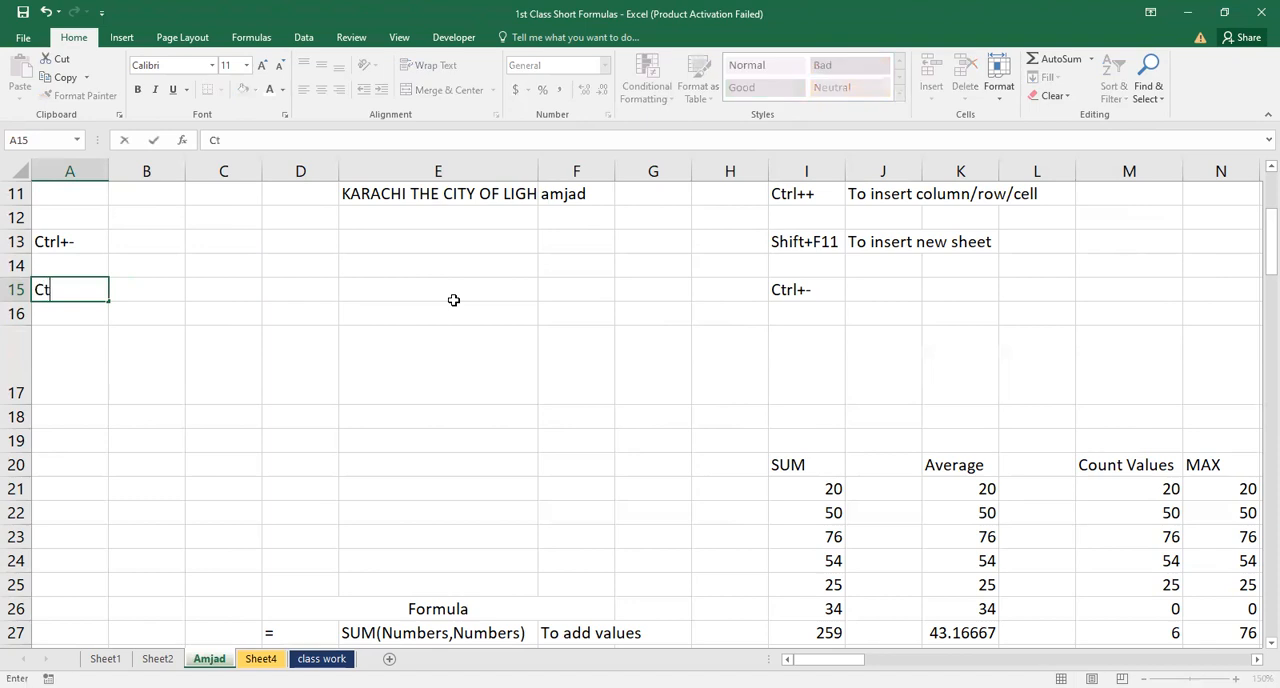
type("rl+F")
key("Return")
Enter the description "To Find any value" in cell B15, beside the Ctrl+F label
key("Up")
key("Right")
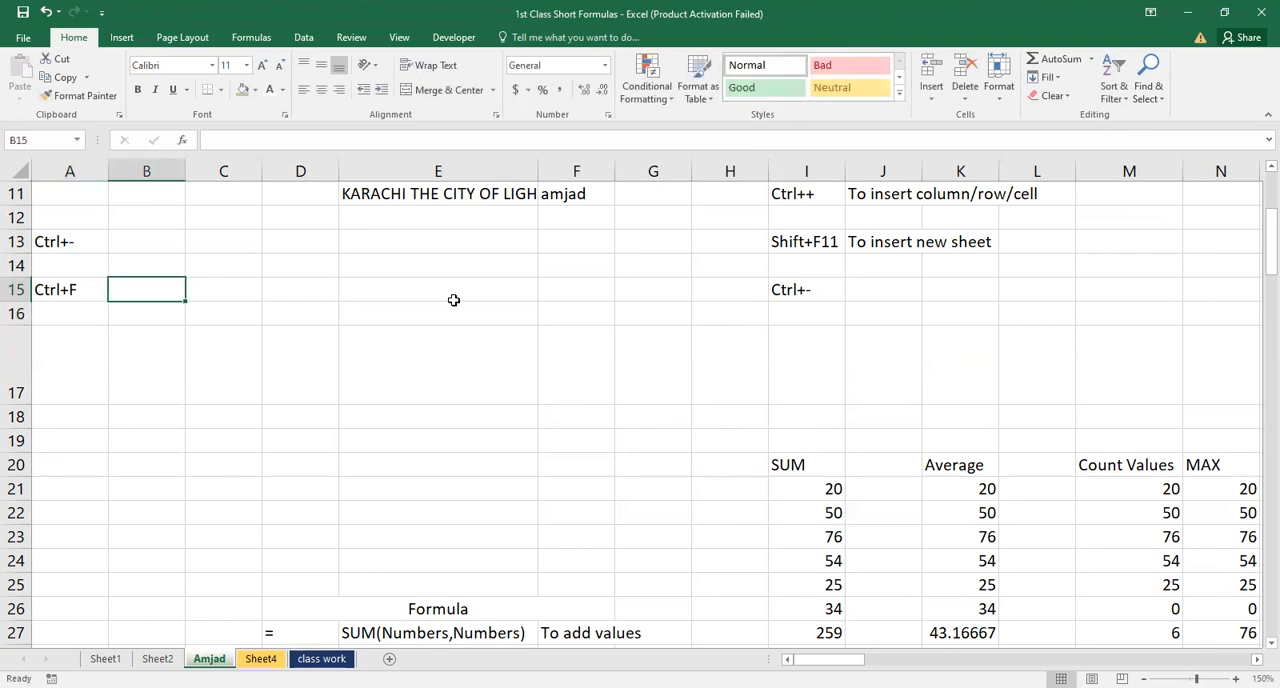
type("To Find ")
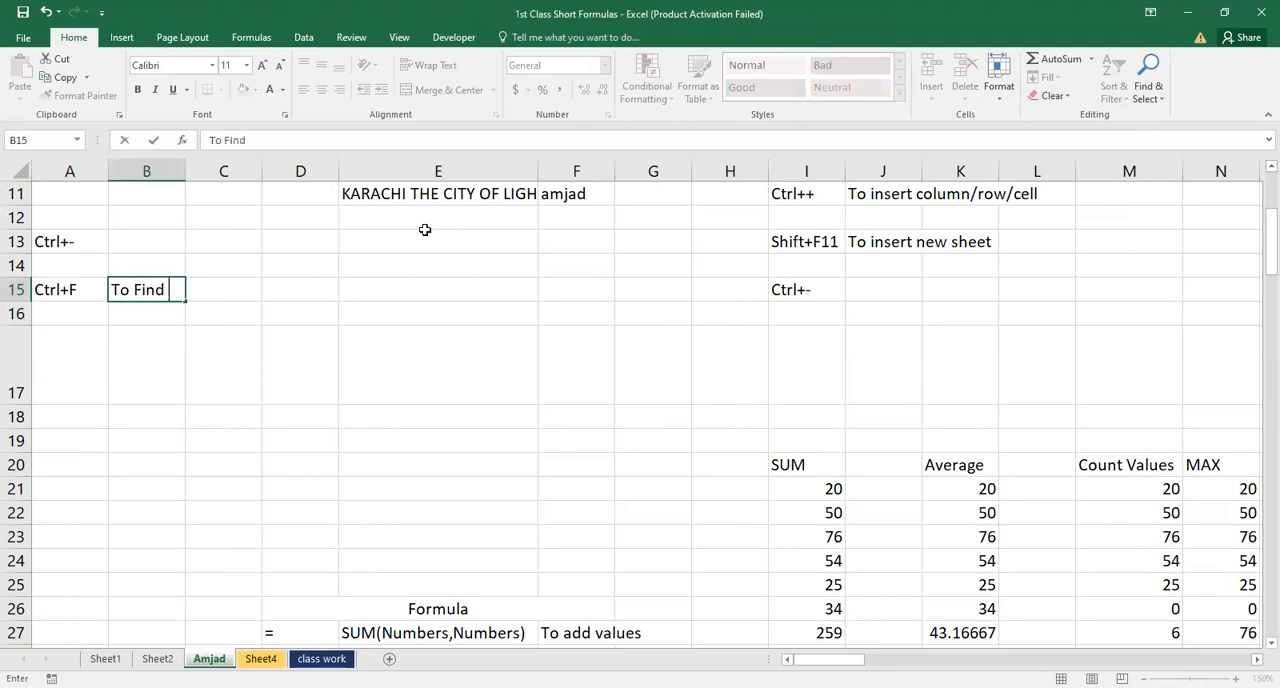
type("any value")
key("Return")
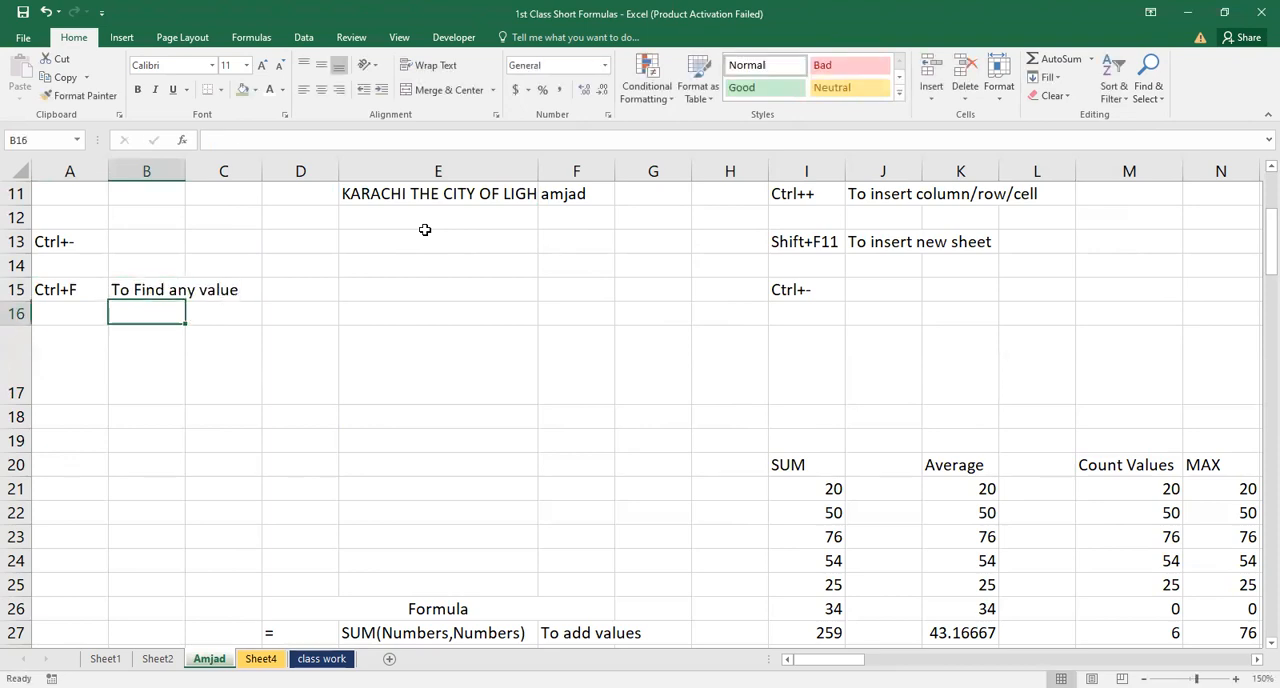
key("Up")
key("Right")
key("Right")
key("Left")
key("Left")
key("Left")
key("Right")
key("Right")
key("Right")
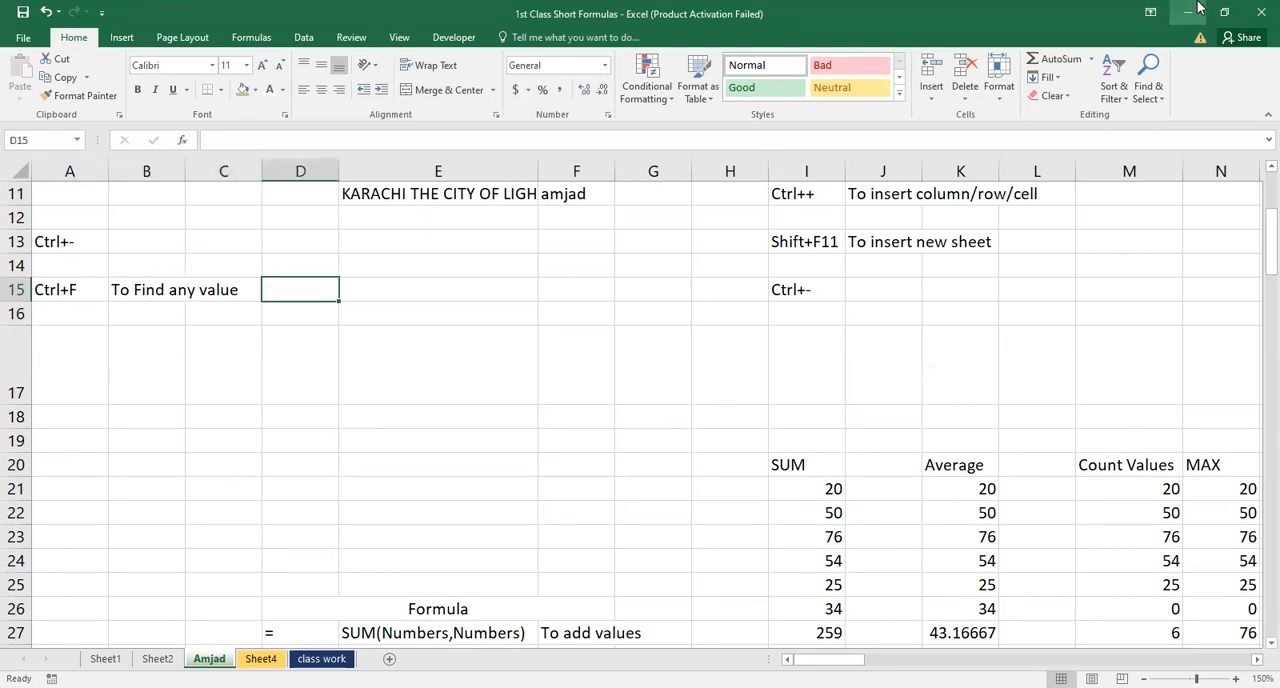
Look over the Find & Select options, select cell L13 and bring up the Find and Replace dialog
left_click(1153, 95)
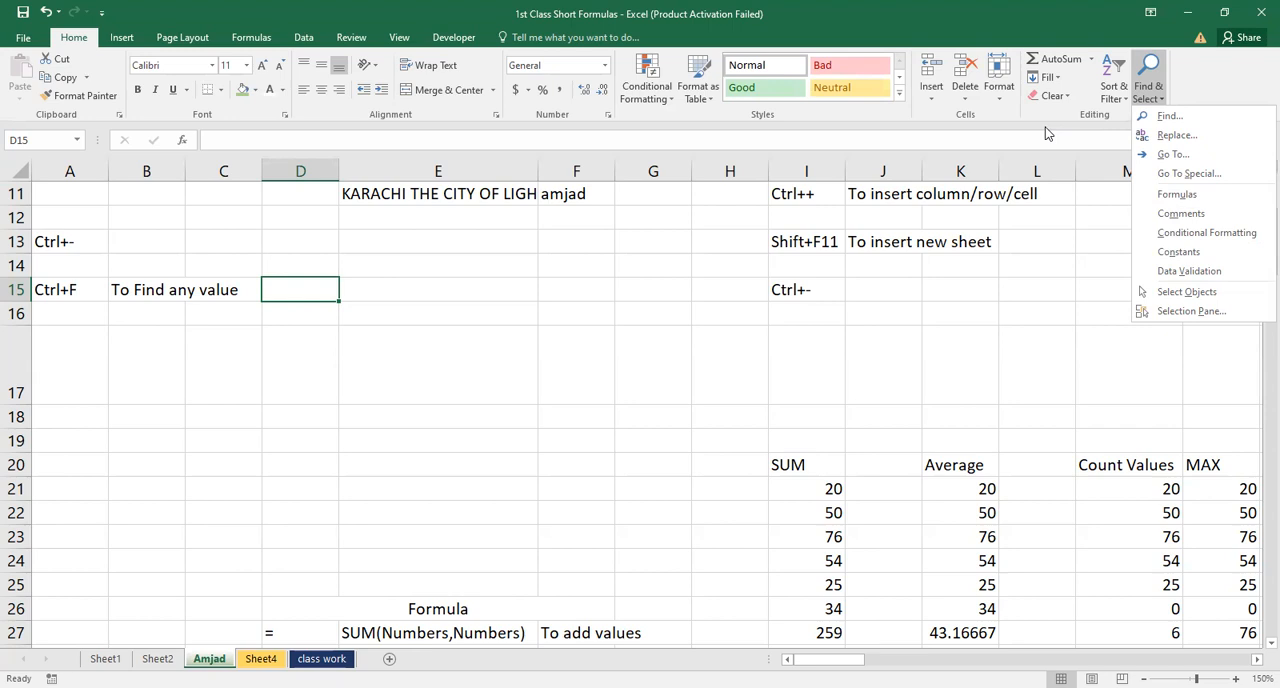
left_click(1020, 241)
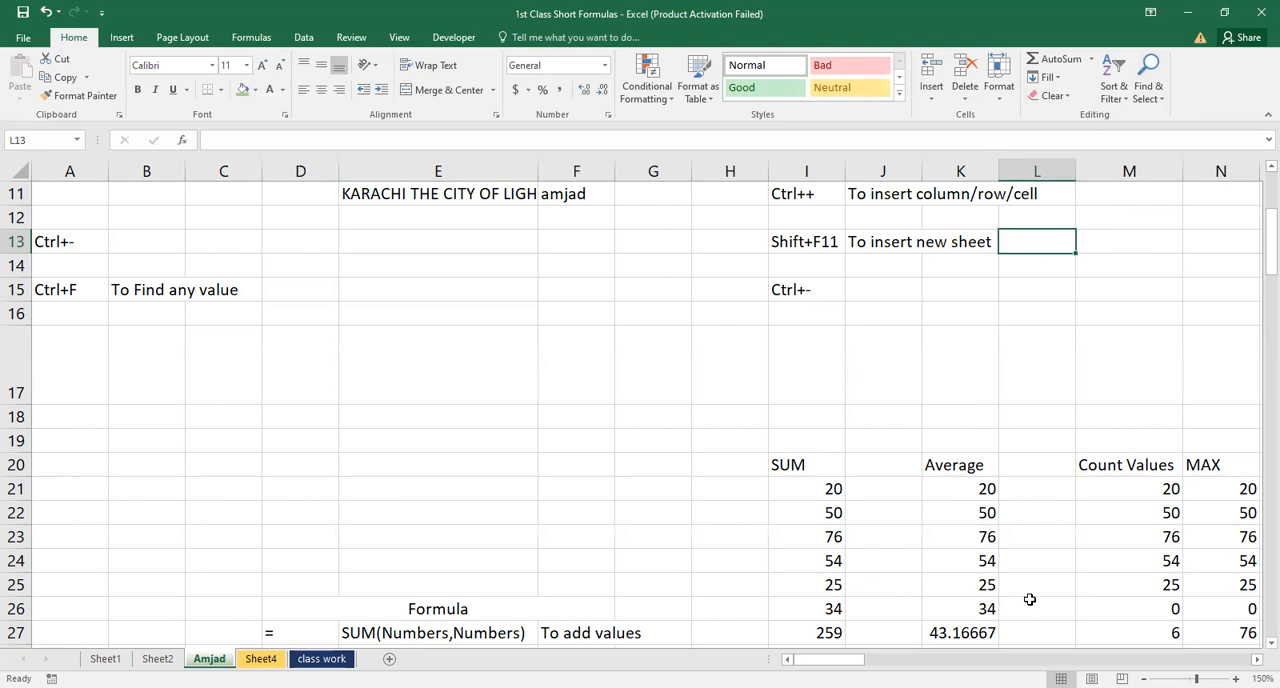
key("ctrl+f")
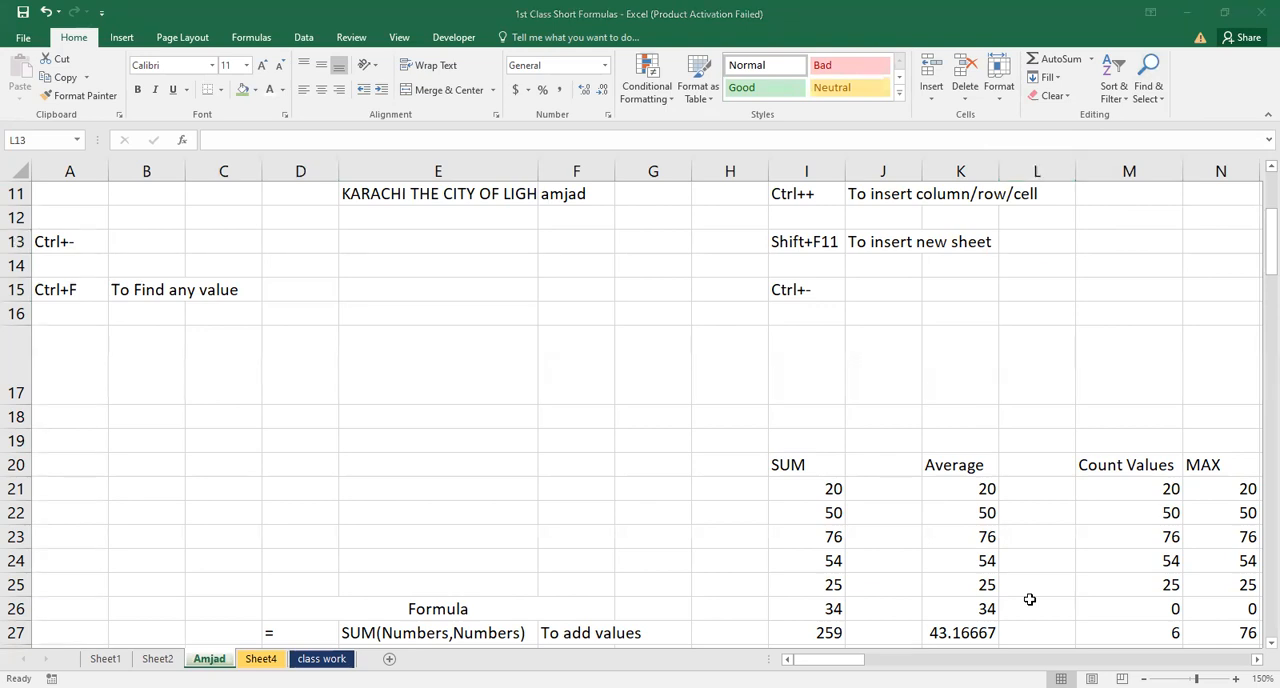